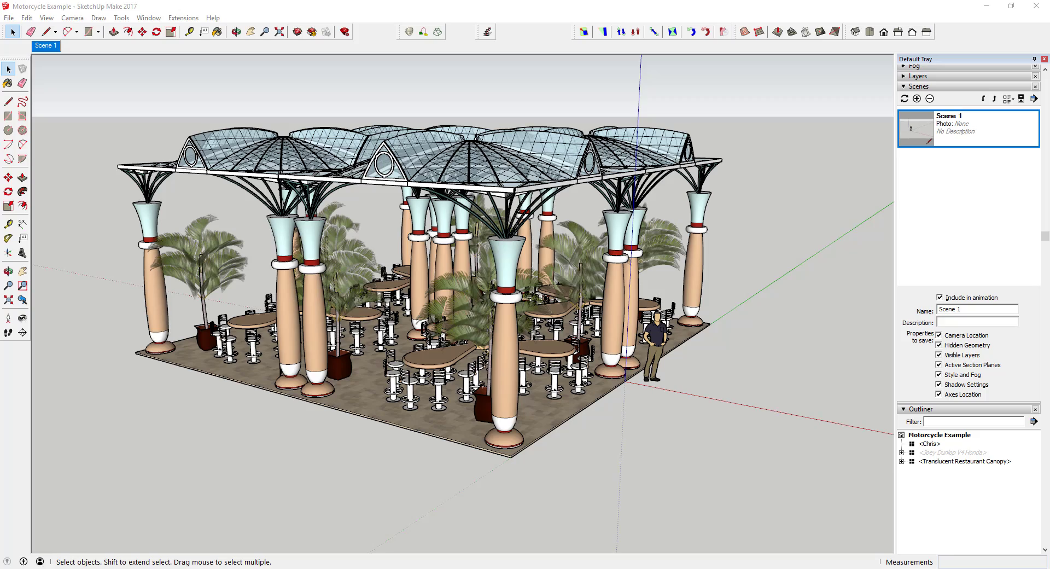
# Step: Add a scene that saves a corner view of the entire restaurant canopy, with the standing man near the far-right columns
pyautogui.moveTo(434, 329); pyautogui.dragTo(408, 406, button='middle')
pyautogui.moveTo(722, 319); pyautogui.dragTo(822, 330, button='middle')
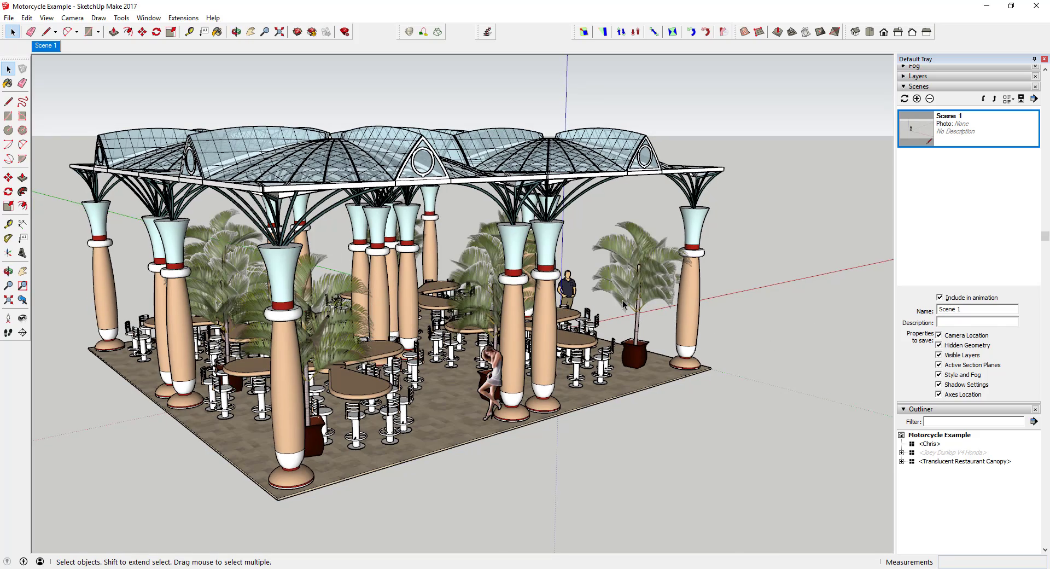
pyautogui.moveTo(622, 300); pyautogui.dragTo(271, 313, button='middle')
pyautogui.keyDown('shift'); pyautogui.moveTo(584, 329); pyautogui.dragTo(557, 289, button='middle'); pyautogui.keyUp('shift')
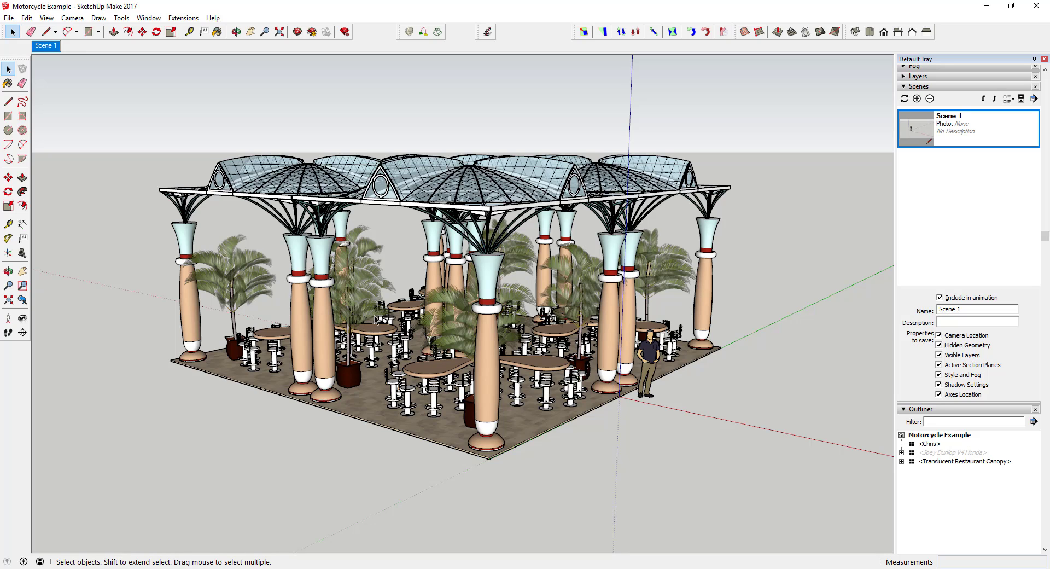
pyautogui.moveTo(468, 345); pyautogui.dragTo(467, 323, button='middle')
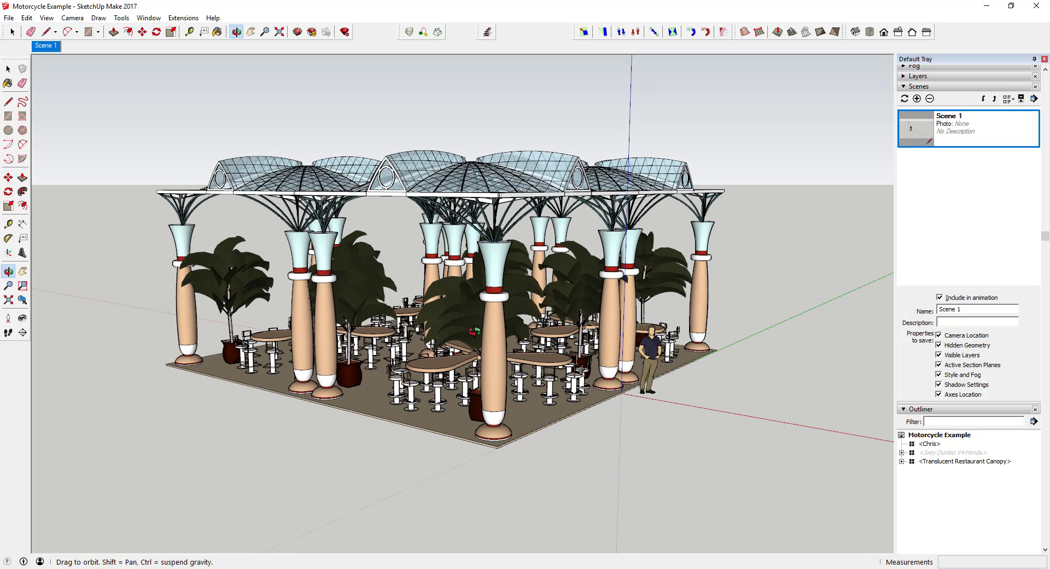
pyautogui.click(45, 18)
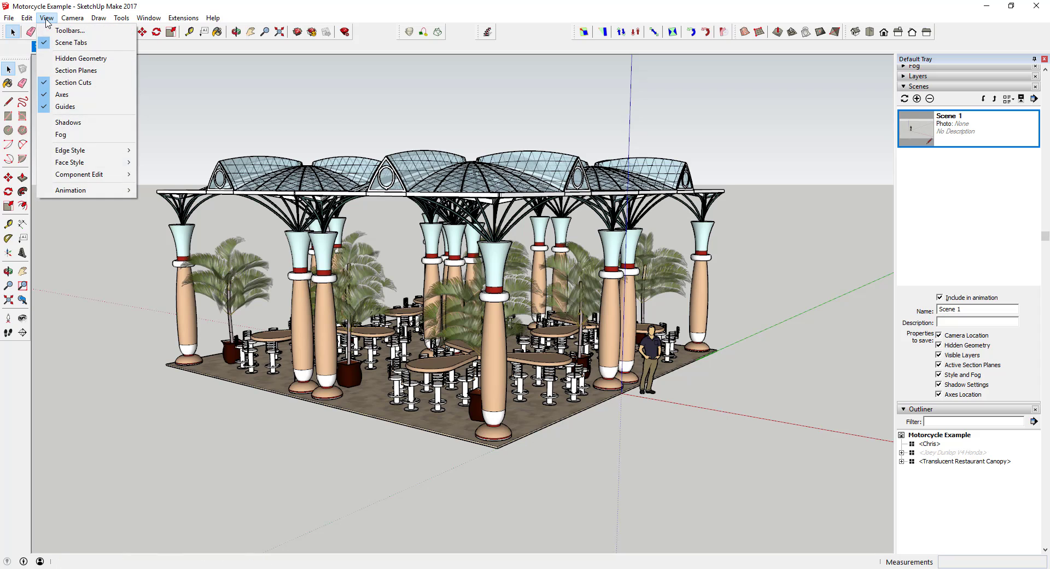
pyautogui.moveTo(71, 190)
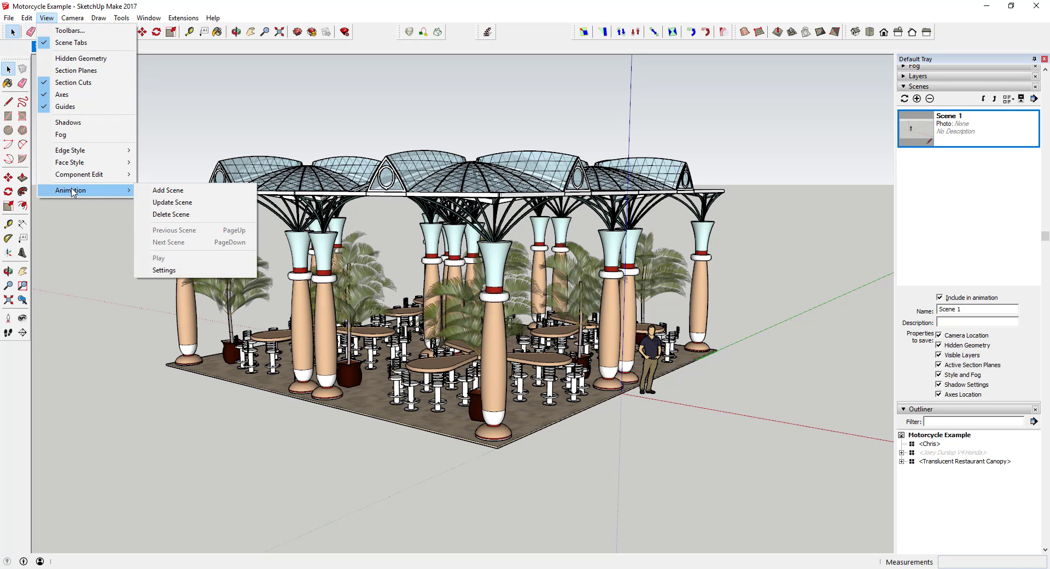
pyautogui.click(166, 190)
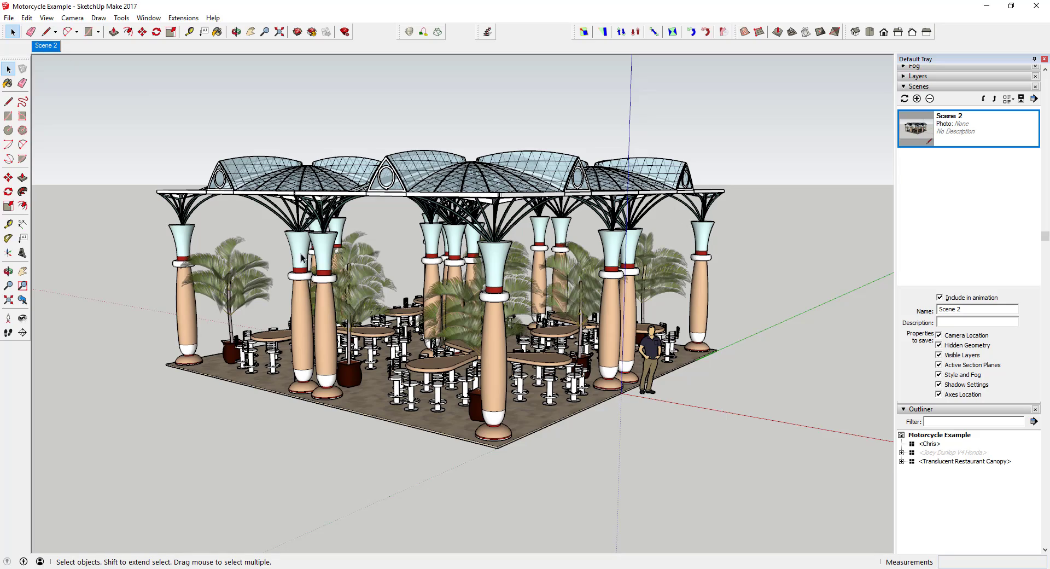
# Step: Orbit to another side of the canopy and recall the saved Scene 2 view
pyautogui.scroll(-1, 662, 293)
pyautogui.moveTo(539, 332); pyautogui.dragTo(269, 314, button='middle')
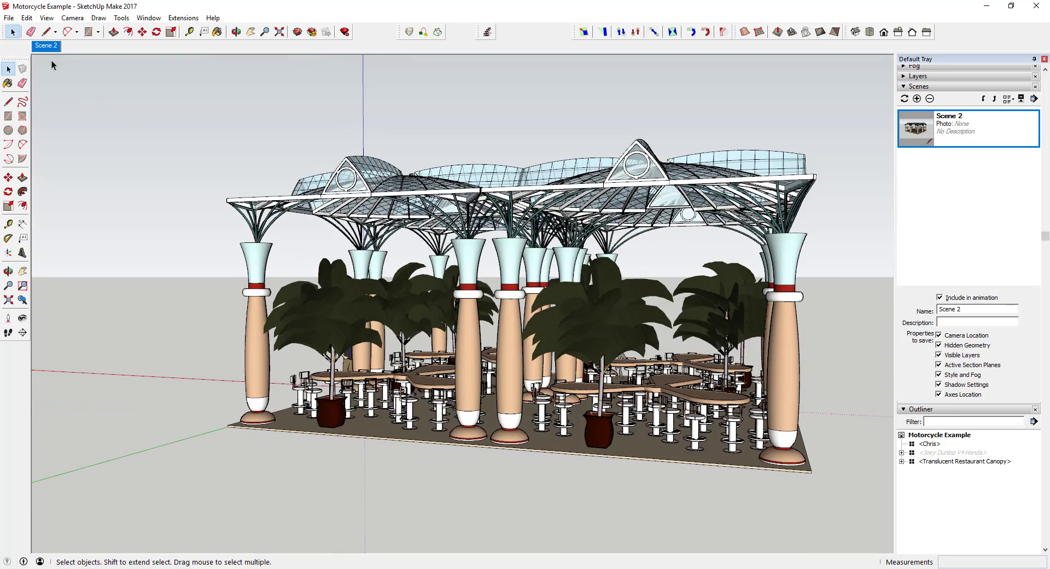
pyautogui.click(44, 47)
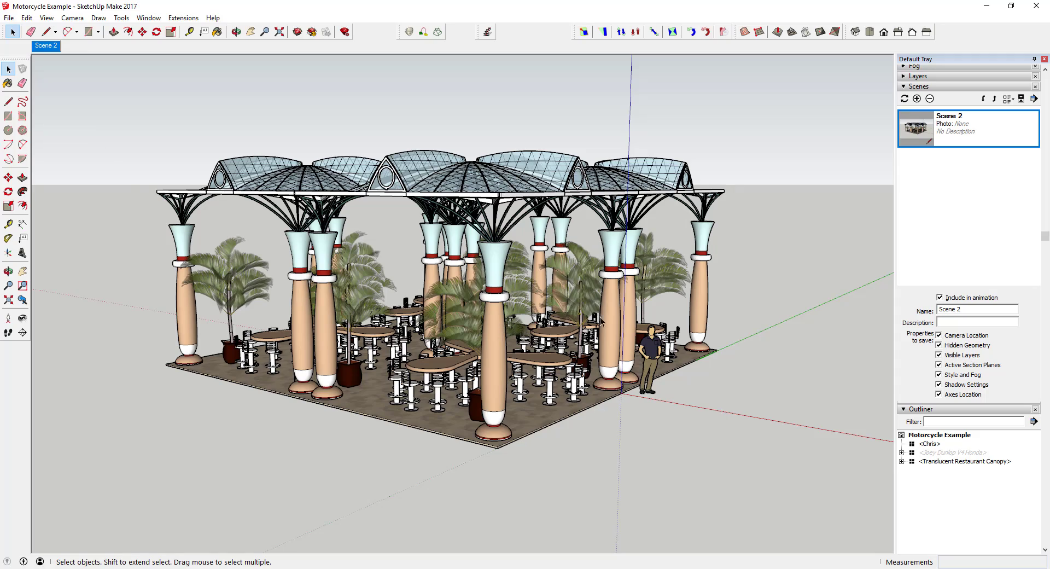
# Step: Add another scene with a closer view of the canopy corner, showing the standing man beside the columns
pyautogui.moveTo(757, 305); pyautogui.dragTo(150, 291, button='middle')
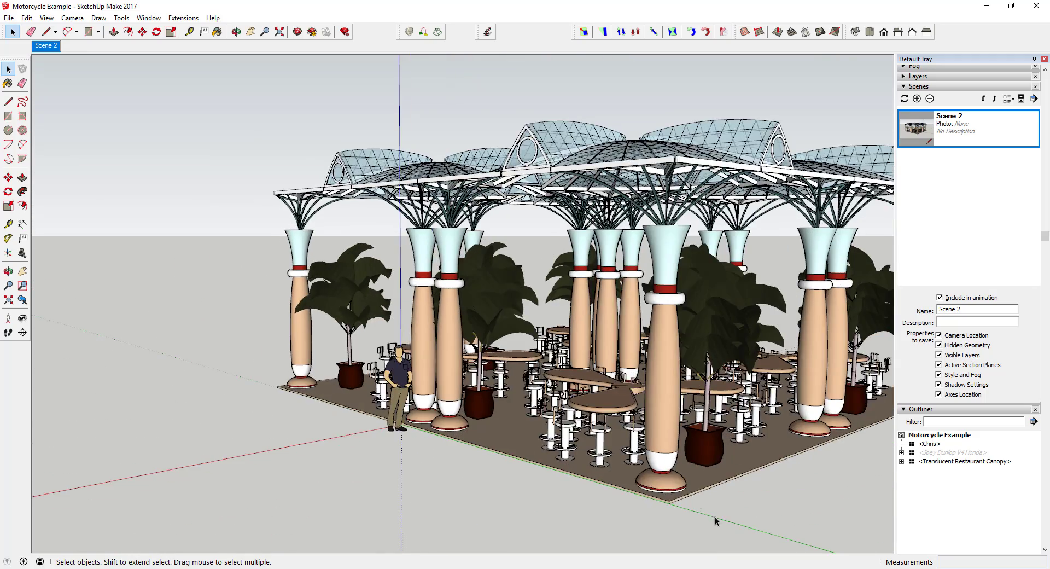
pyautogui.scroll(3, 715, 520)
pyautogui.moveTo(623, 364); pyautogui.dragTo(622, 362, button='middle')
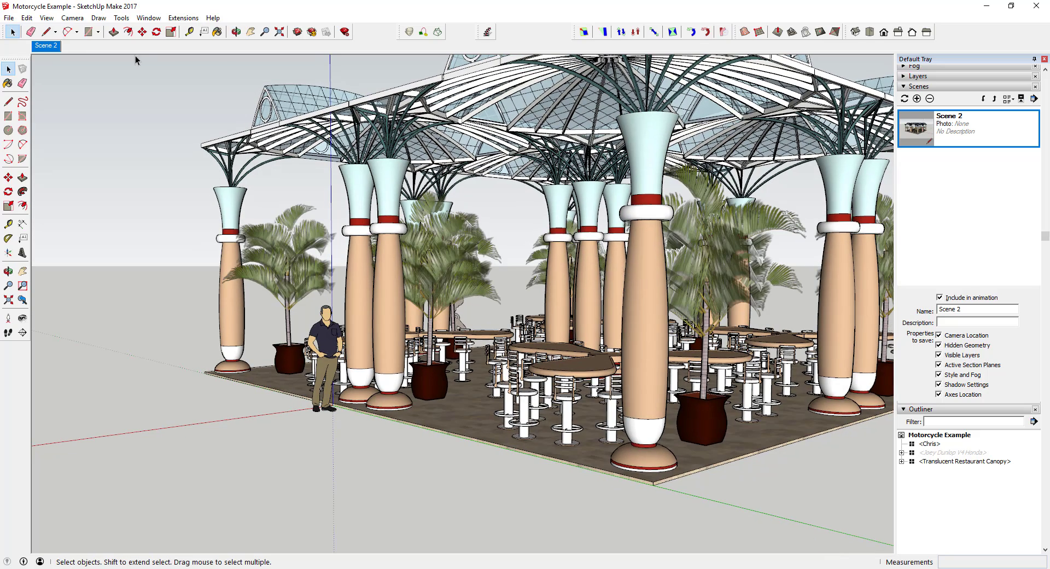
pyautogui.rightClick(44, 47)
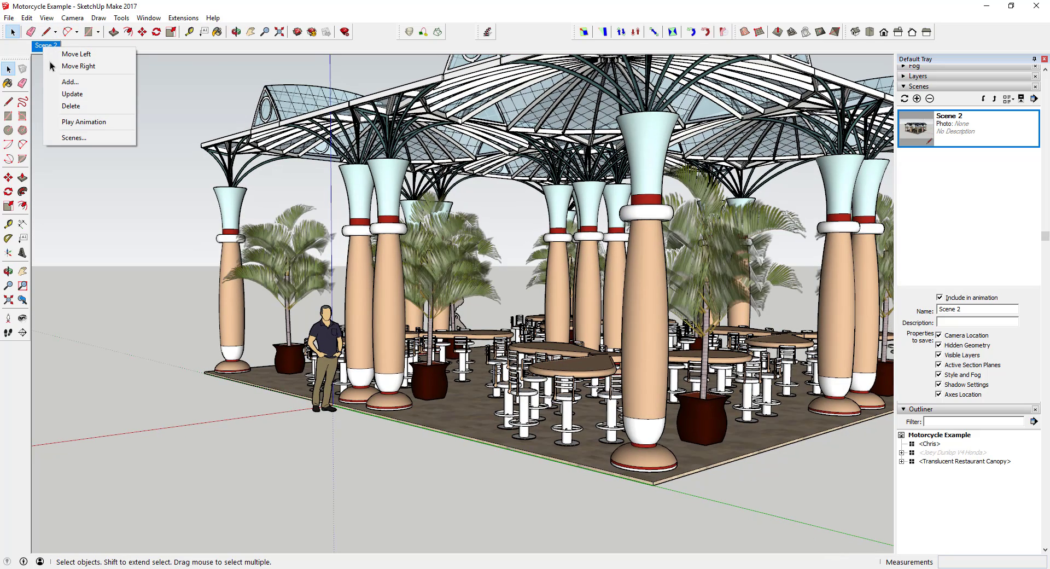
pyautogui.click(67, 82)
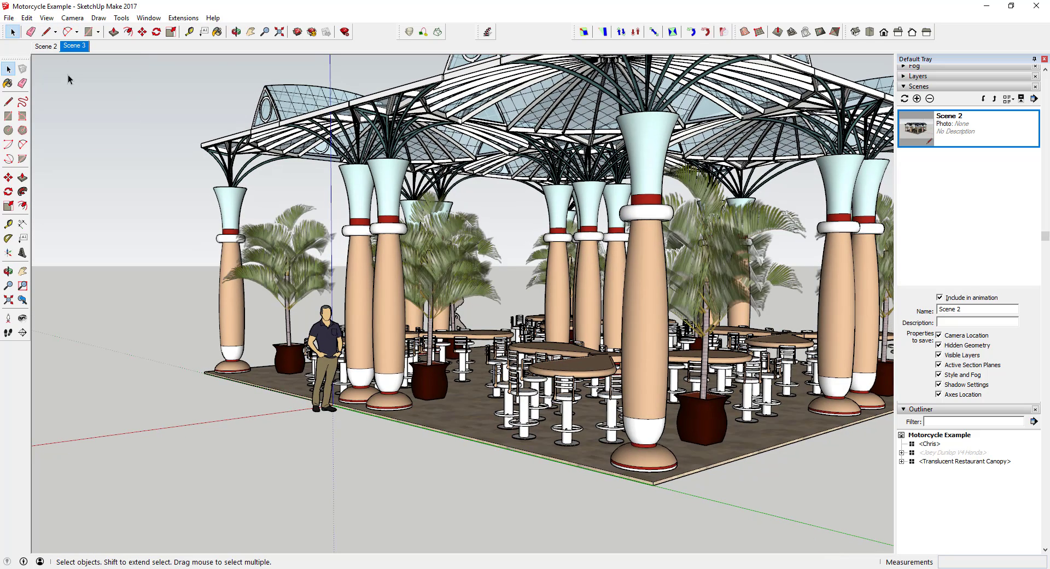
# Step: Switch between Scene 2 and Scene 3 to compare the two saved views
pyautogui.click(43, 47)
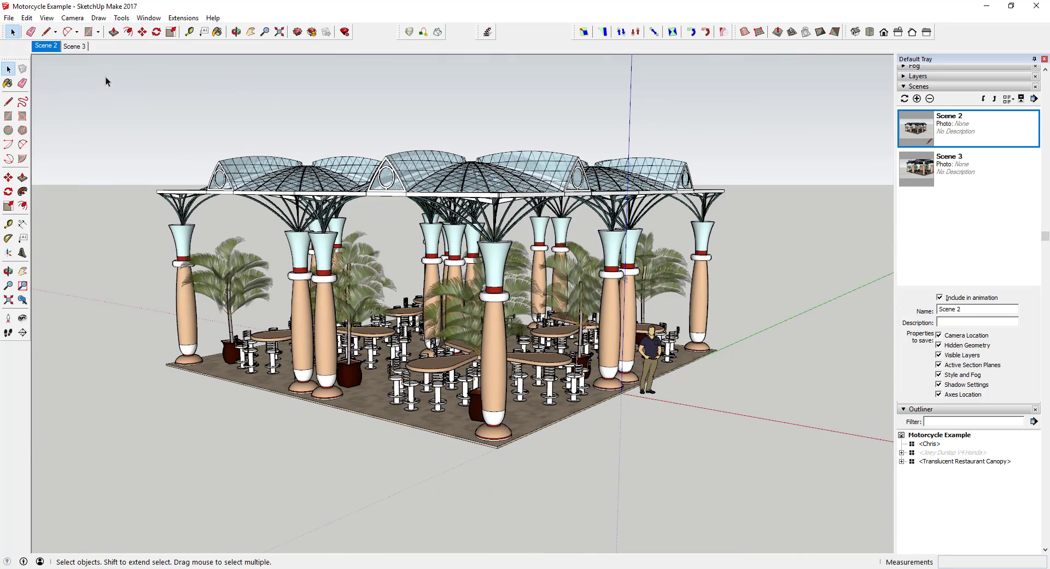
pyautogui.click(76, 47)
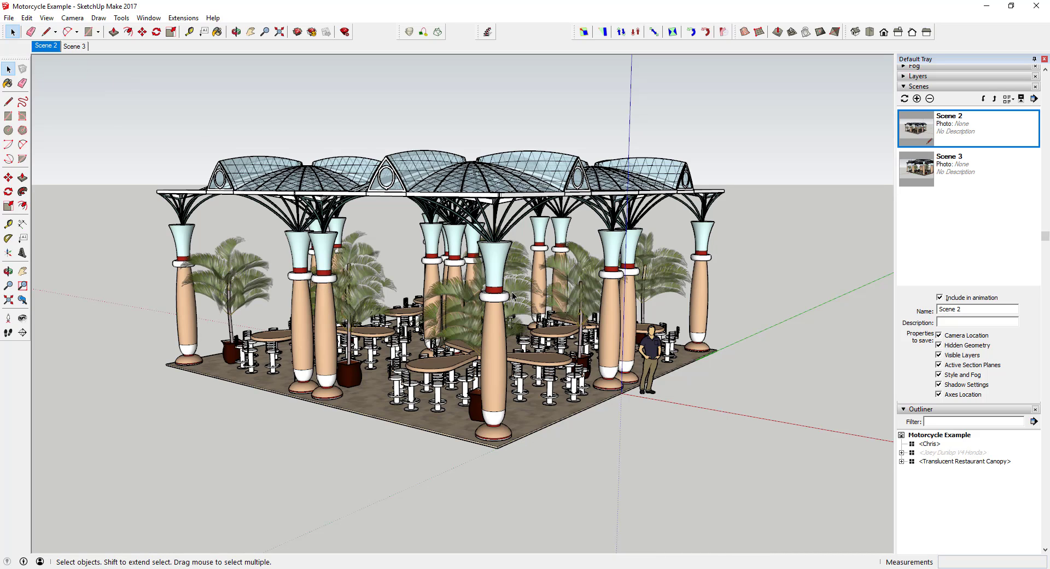
pyautogui.rightClick(48, 51)
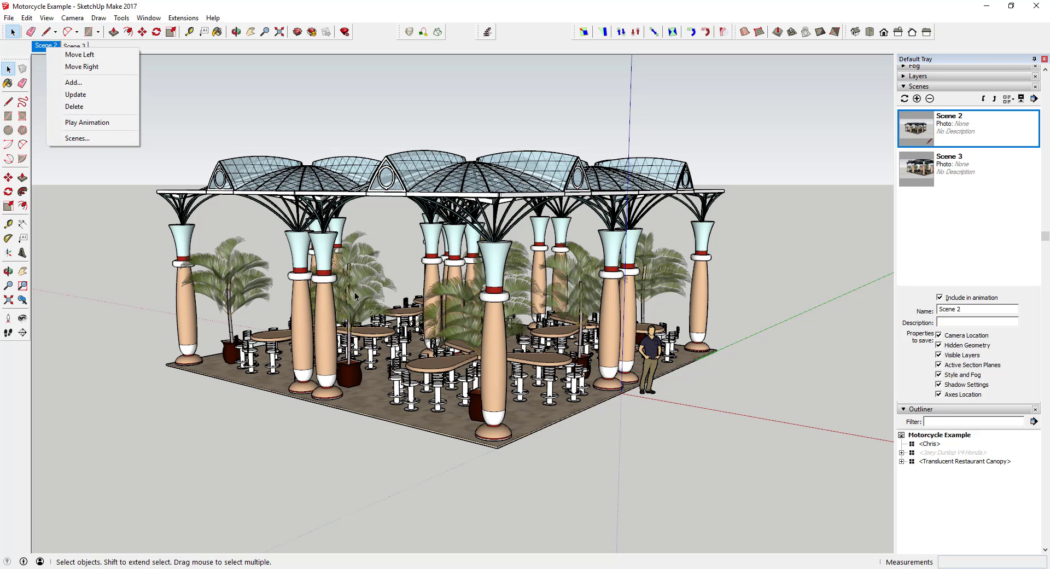
# Step: Add a scene after Scene 3 that saves an elevated view looking down on the glass canopy roof
pyautogui.middleClick(439, 299)
pyautogui.moveTo(590, 338); pyautogui.dragTo(60, 345, button='middle')
pyautogui.moveTo(585, 307); pyautogui.dragTo(511, 506, button='middle')
pyautogui.moveTo(471, 175); pyautogui.dragTo(428, 220, button='middle')
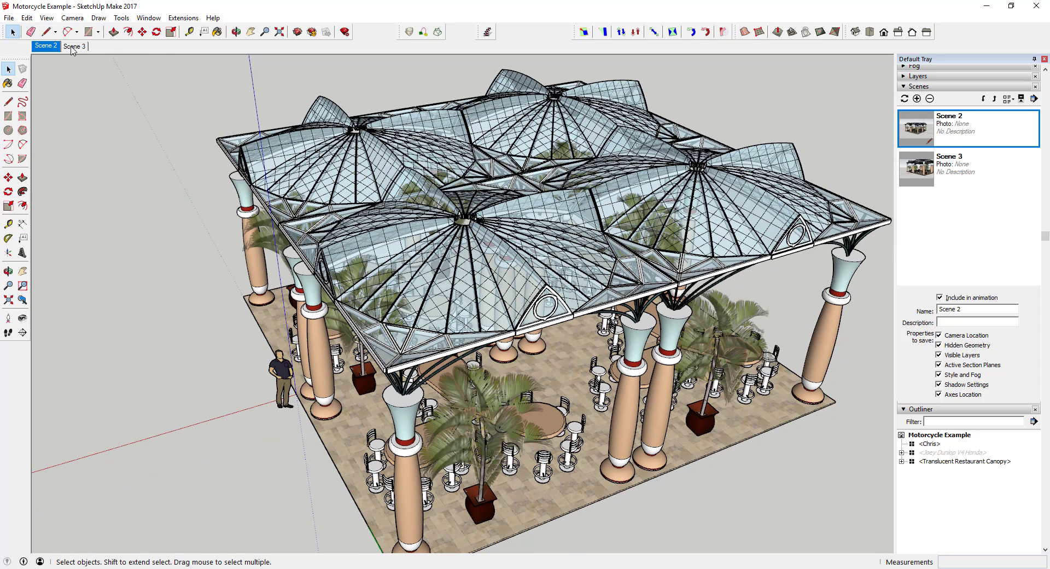
pyautogui.rightClick(76, 48)
pyautogui.click(102, 81)
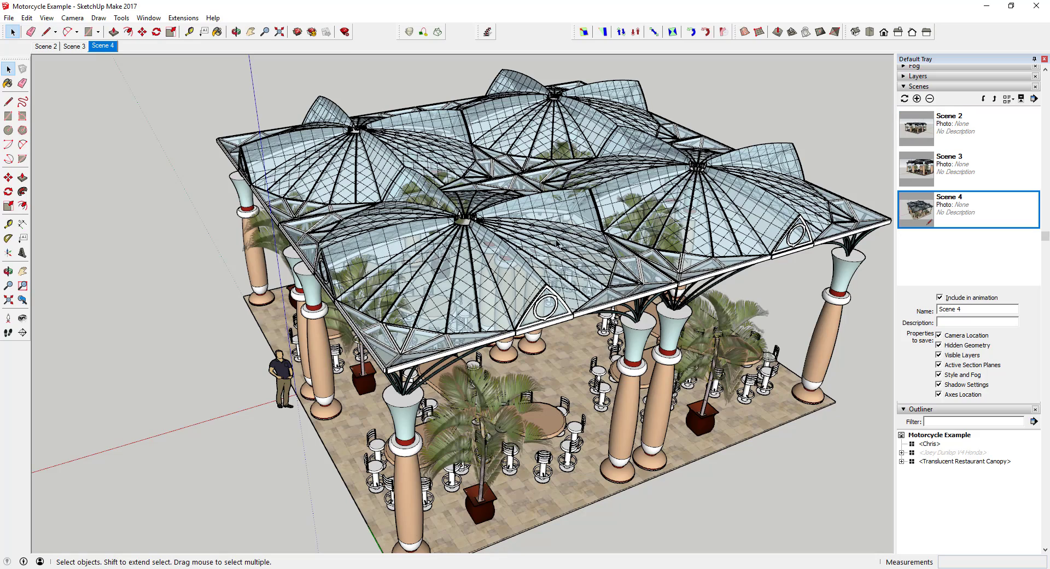
# Step: Orbit away from the elevated view and recall Scene 4 to check its saved camera position
pyautogui.moveTo(558, 245); pyautogui.dragTo(553, 152, button='middle')
pyautogui.click(103, 46)
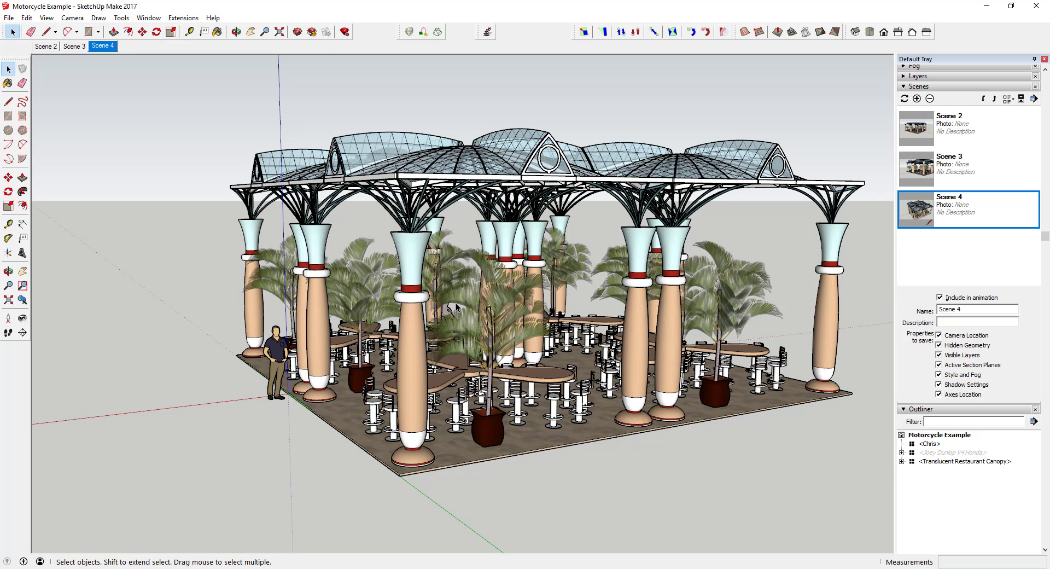
pyautogui.moveTo(449, 298); pyautogui.dragTo(761, 320, button='middle')
pyautogui.moveTo(474, 275); pyautogui.dragTo(481, 276, button='middle')
pyautogui.click(103, 46)
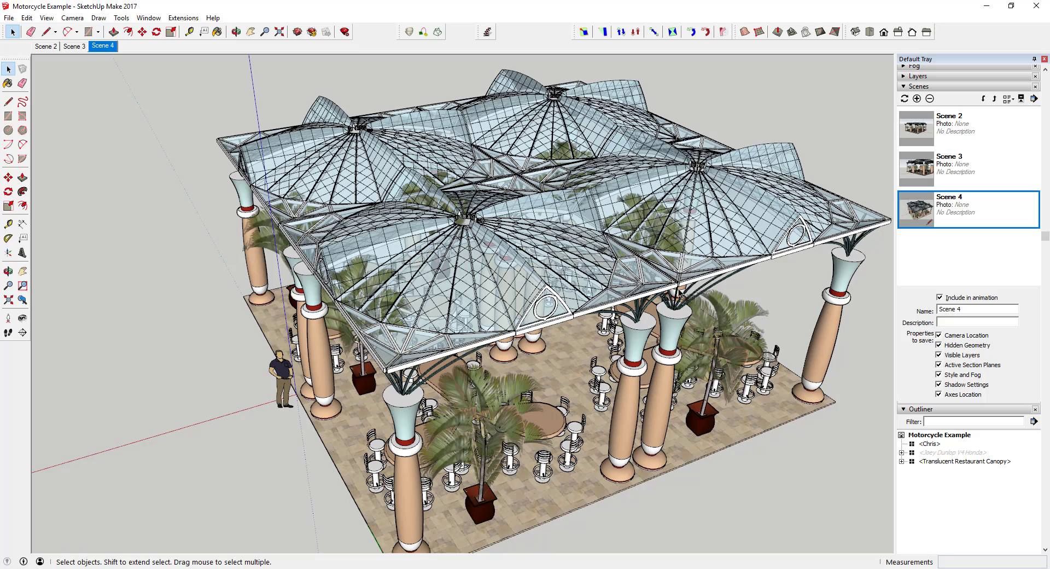
# Step: Update Scene 4 to a front view of the canopy and check it by orbiting away and recalling the scene
pyautogui.moveTo(520, 206); pyautogui.dragTo(791, 189, button='middle')
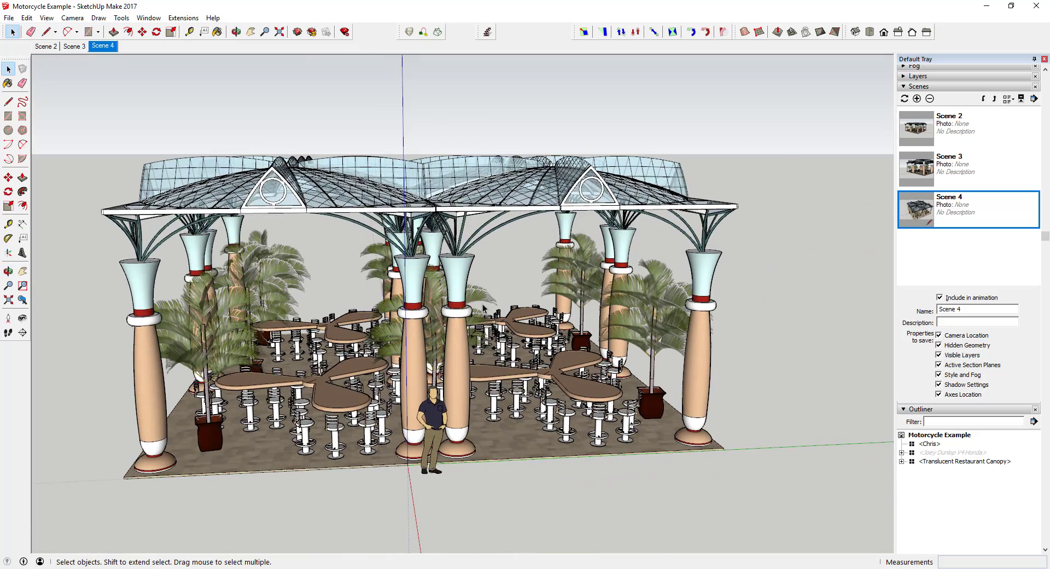
pyautogui.rightClick(104, 50)
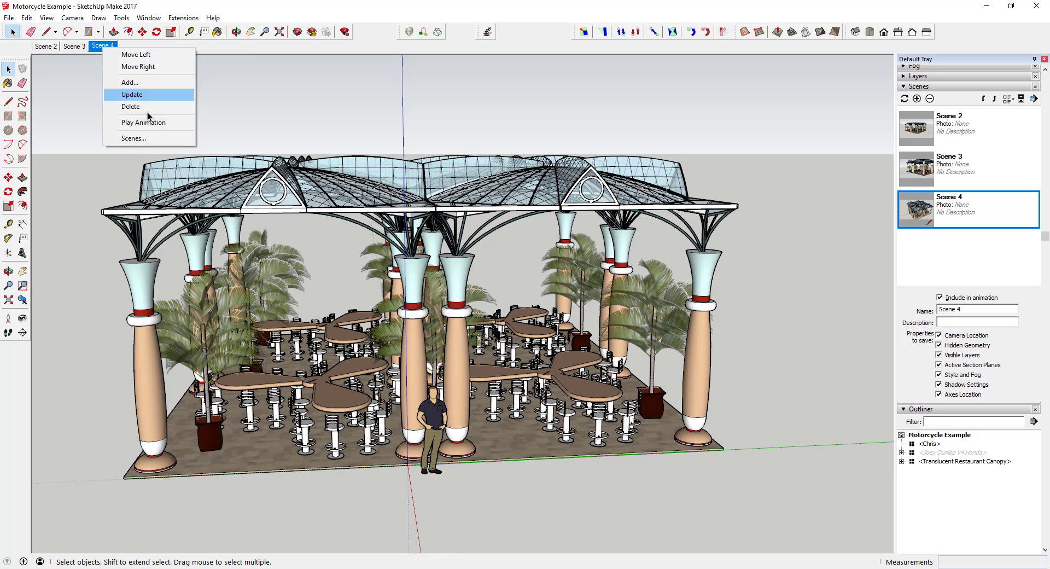
pyautogui.click(148, 94)
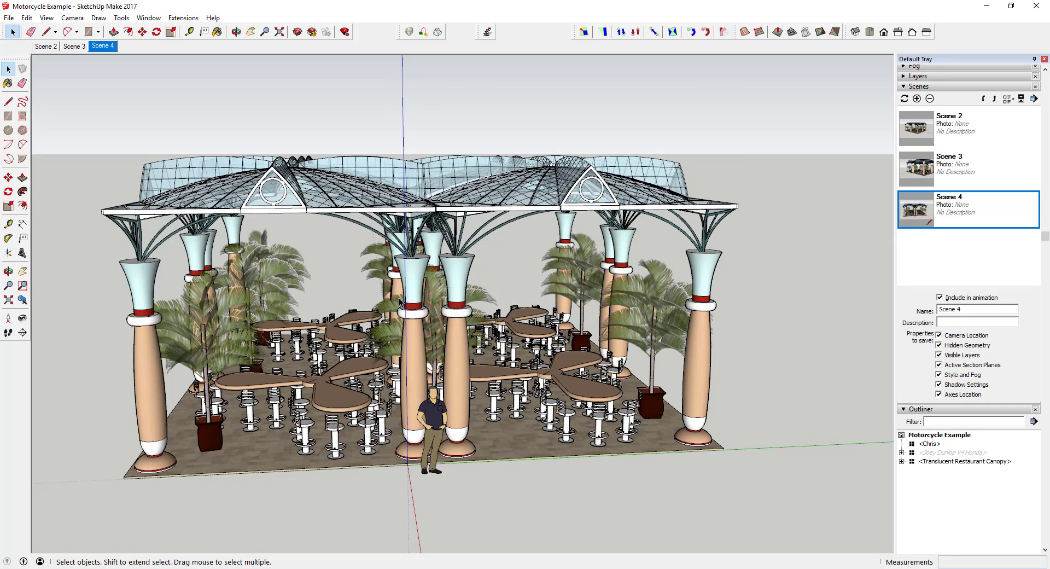
pyautogui.moveTo(542, 292); pyautogui.dragTo(323, 314, button='middle')
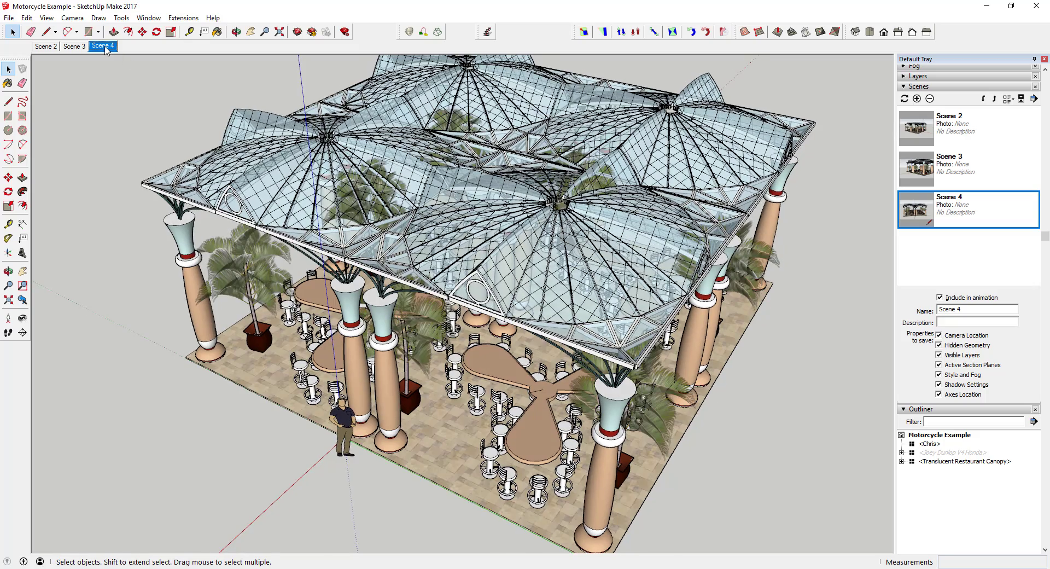
pyautogui.click(104, 46)
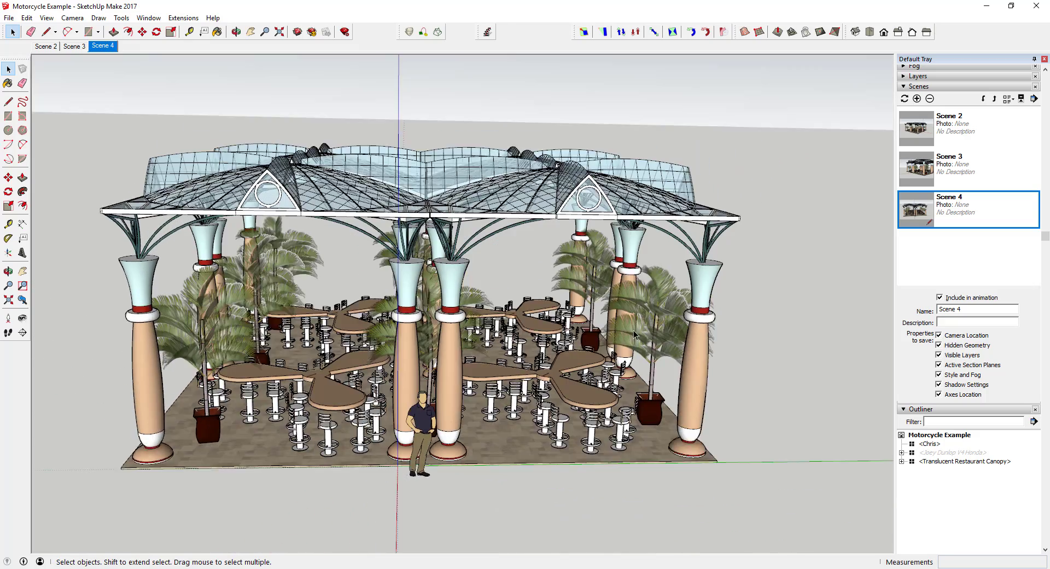
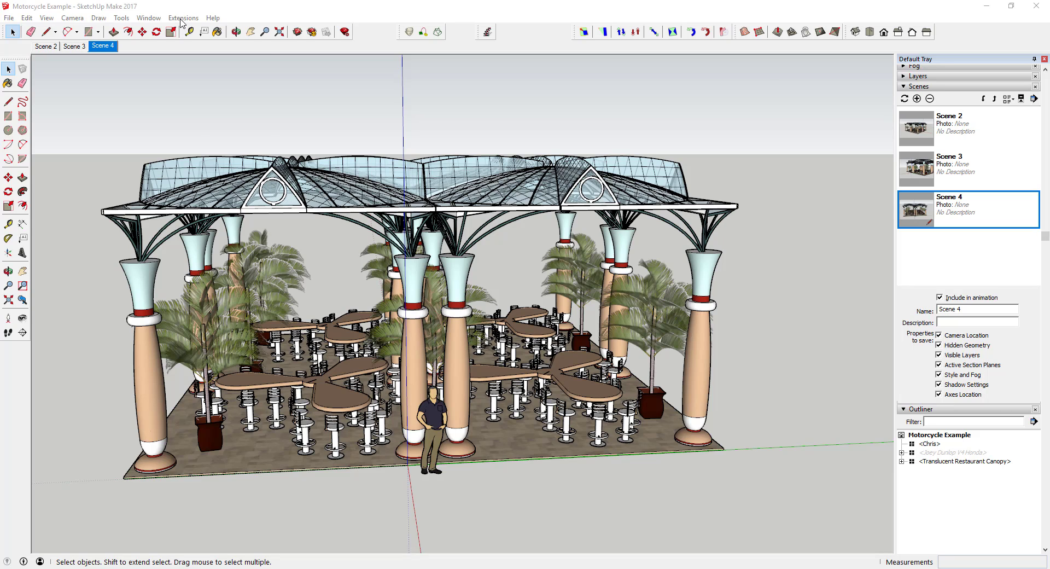
# Step: Check in the Default Tray settings that the Scenes panel is enabled
pyautogui.click(148, 18)
pyautogui.moveTo(175, 31)
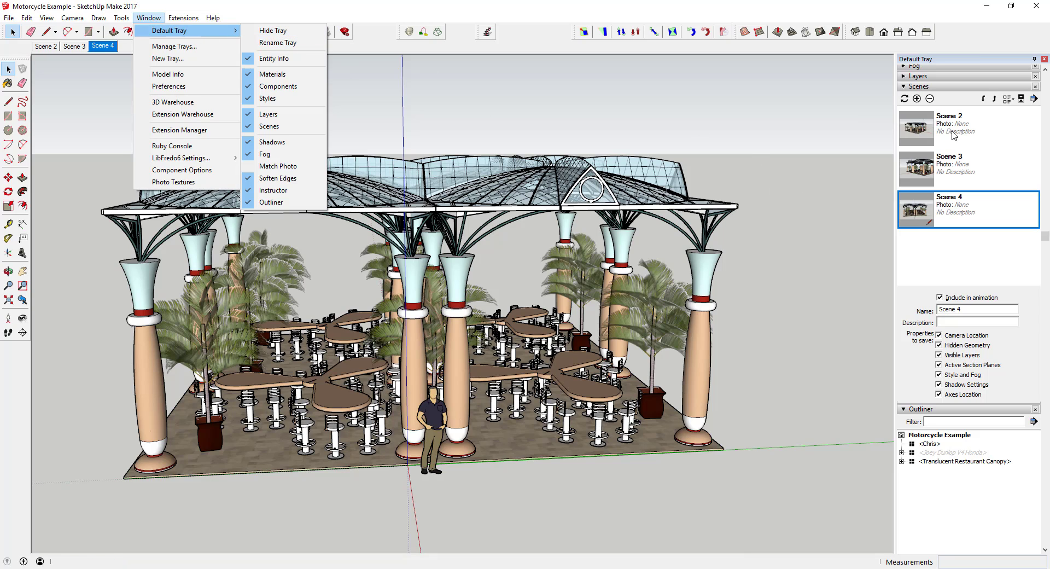
pyautogui.click(601, 310)
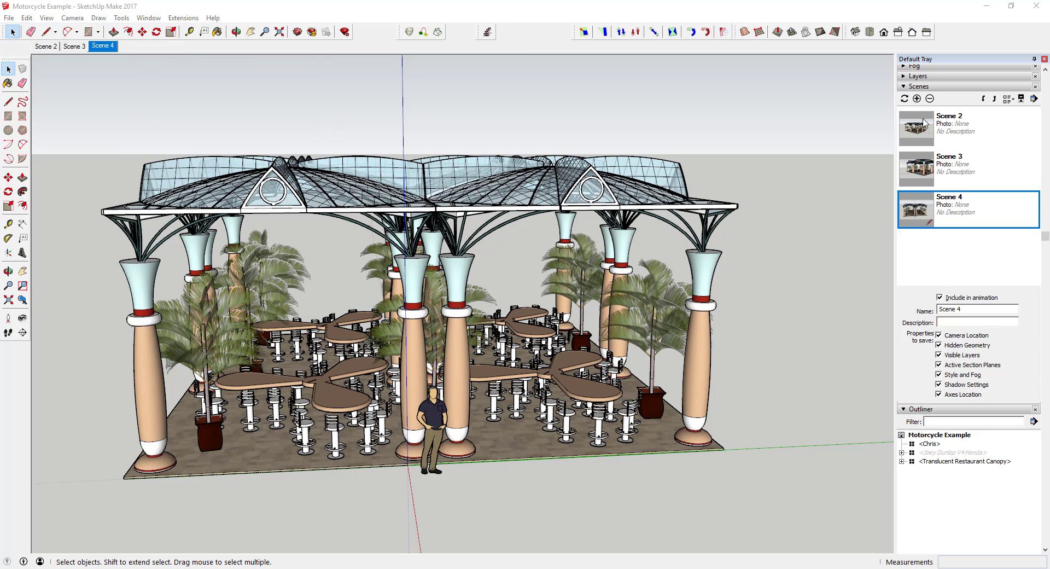
# Step: Orbit to a high view looking down on the glass canopy roof and update Scene 4 with it
pyautogui.moveTo(418, 250); pyautogui.dragTo(421, 220, button='middle')
pyautogui.keyDown('shift'); pyautogui.moveTo(465, 255); pyautogui.dragTo(533, 366, button='middle'); pyautogui.keyUp('shift')
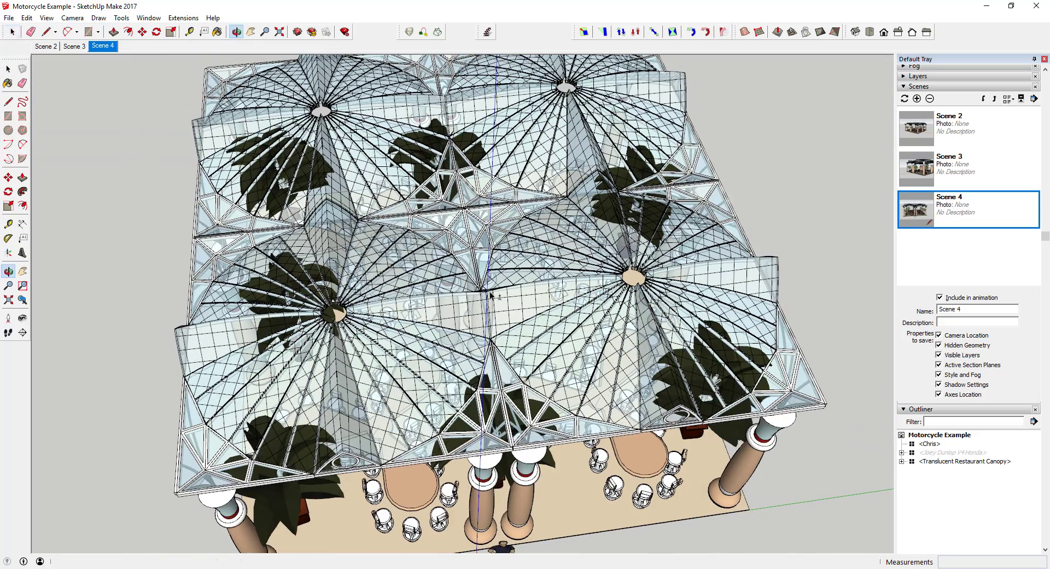
pyautogui.rightClick(99, 50)
pyautogui.click(126, 96)
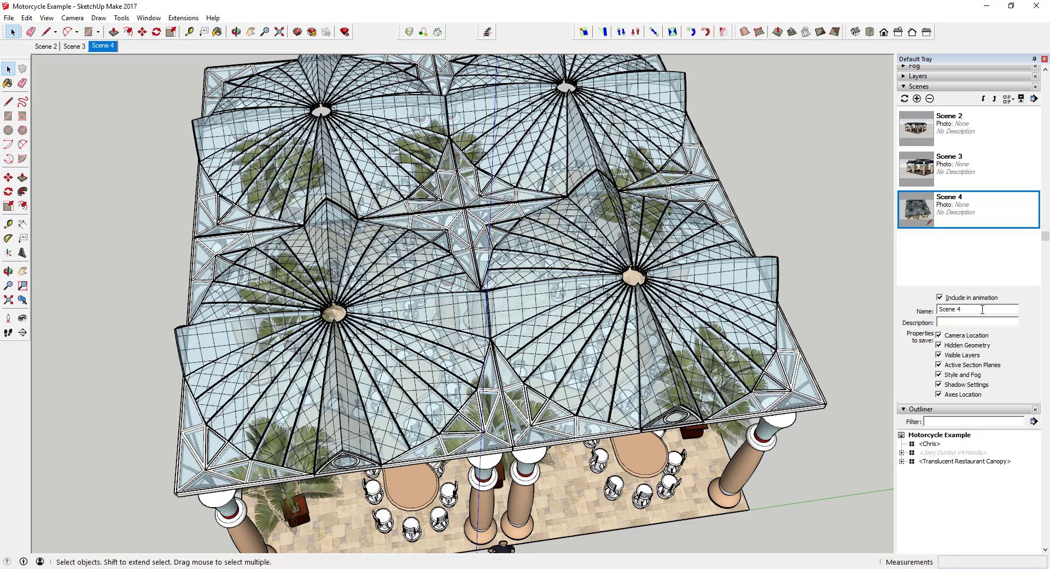
# Step: Rename Scene 4 as "Top Down View"
pyautogui.moveTo(981, 309); pyautogui.dragTo(854, 293)
pyautogui.write('To')
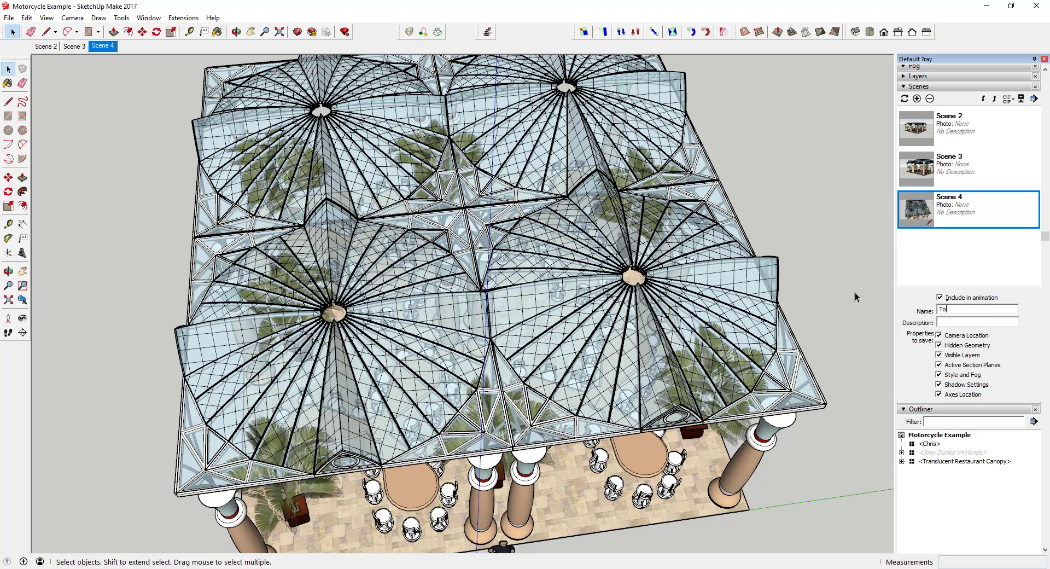
pyautogui.write('p Down View')
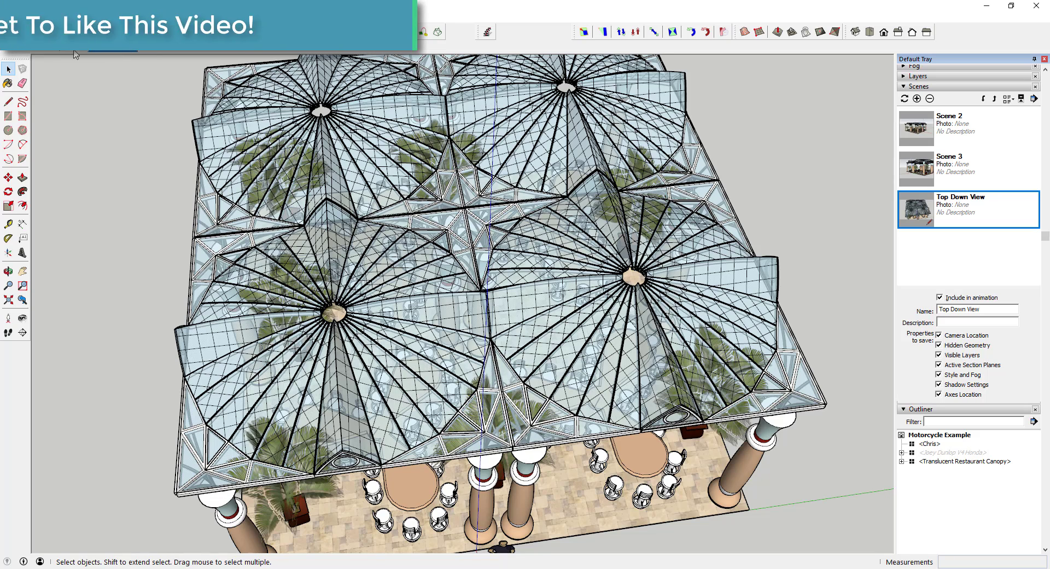
# Step: Rename Scene 3 as "Lower View Looking"
pyautogui.click(927, 169)
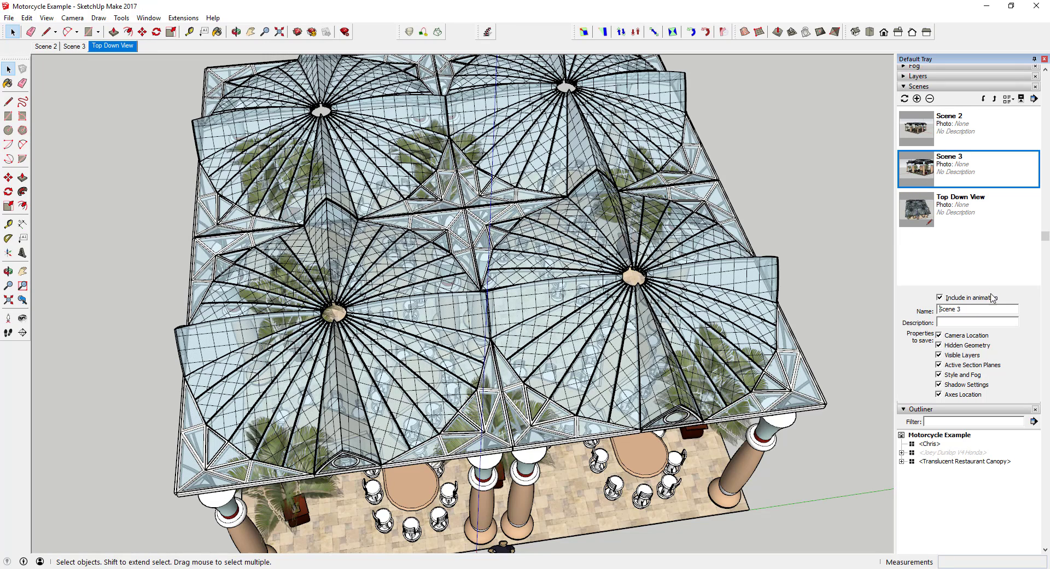
pyautogui.moveTo(979, 309); pyautogui.dragTo(924, 304)
pyautogui.write('Lower View Looking')
pyautogui.press('Return')
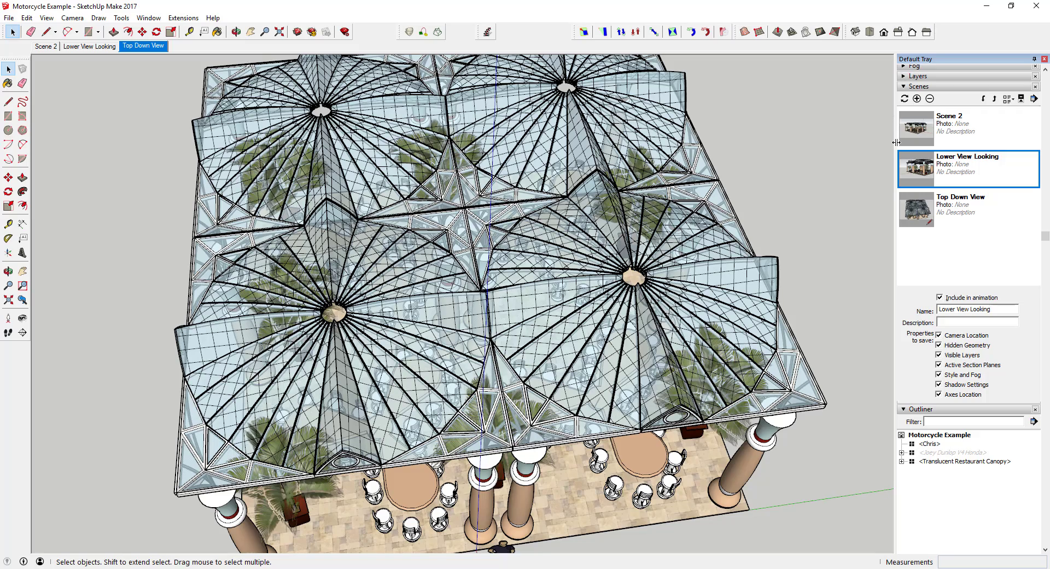
# Step: Bring the camera down to a low, close view of the canopy's front and unhide the Honda motorcycle component
pyautogui.press('o')
pyautogui.moveTo(662, 358); pyautogui.dragTo(659, 209)
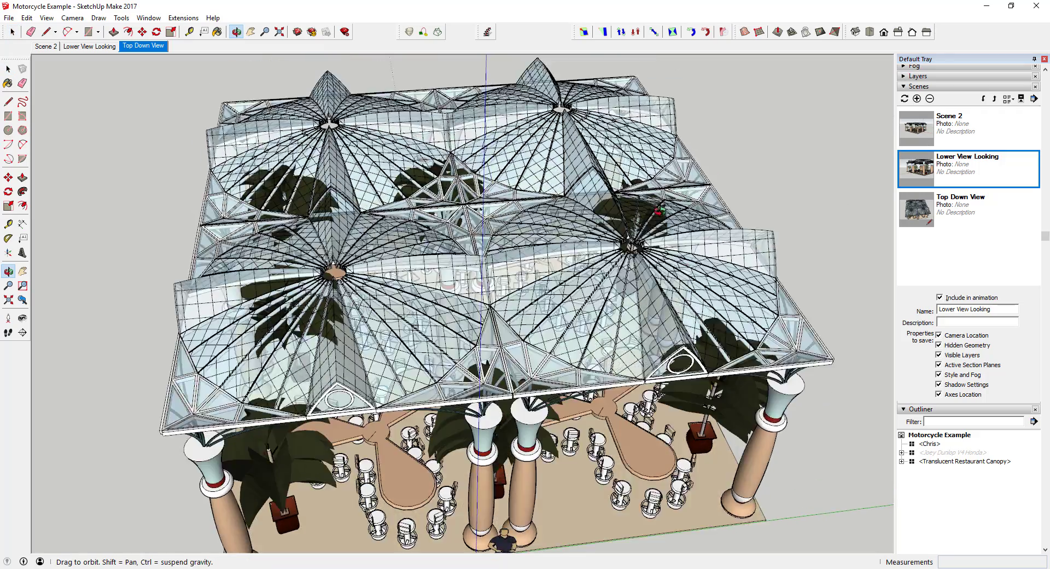
pyautogui.moveTo(660, 211); pyautogui.dragTo(660, 282, button='middle')
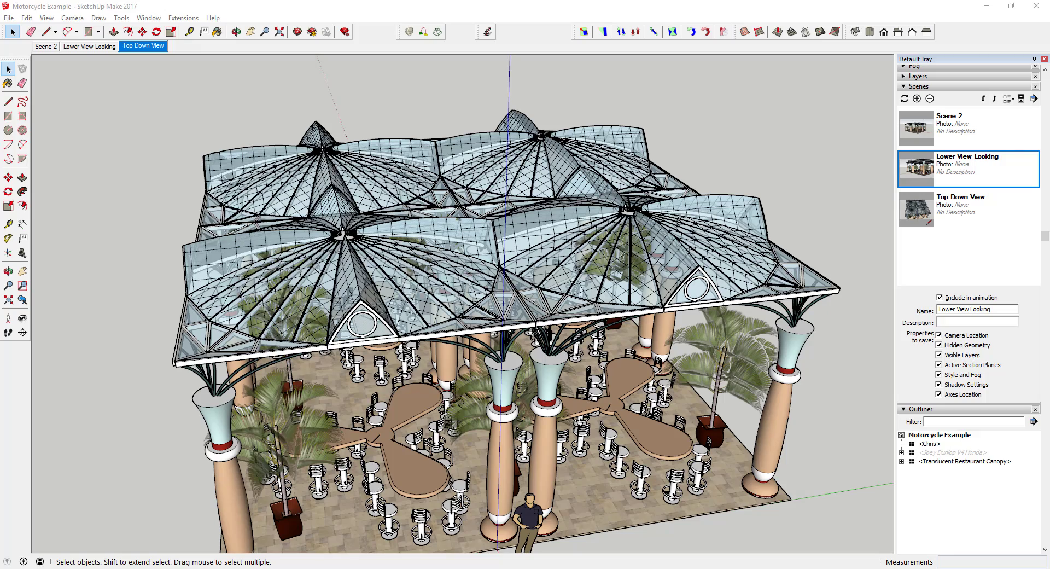
pyautogui.press('o')
pyautogui.moveTo(358, 367); pyautogui.dragTo(377, 241)
pyautogui.moveTo(539, 236); pyautogui.dragTo(572, 177, button='middle')
pyautogui.scroll(5, 574, 169)
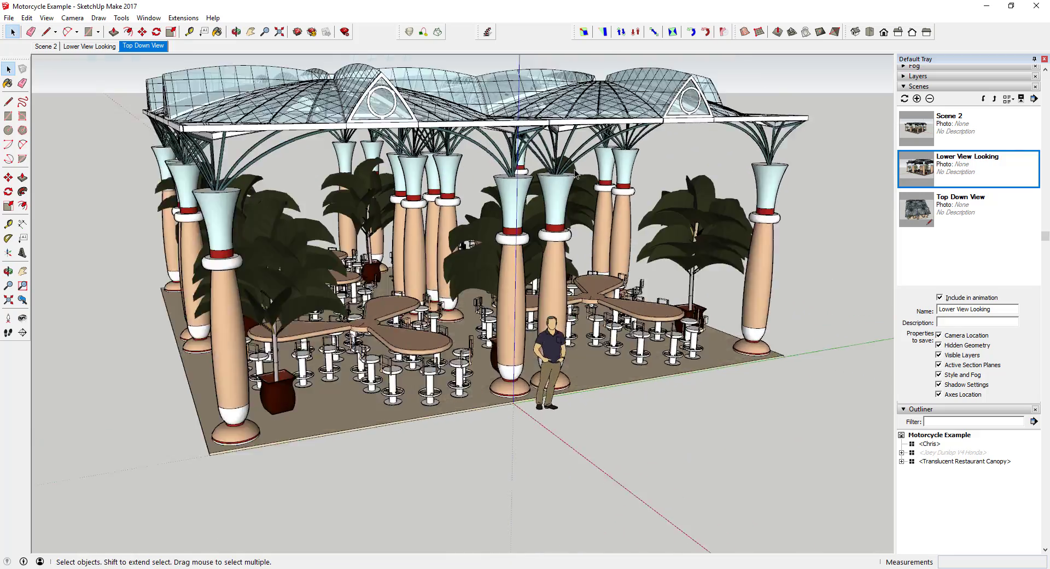
pyautogui.keyDown('shift'); pyautogui.moveTo(559, 226); pyautogui.dragTo(591, 190, button='middle'); pyautogui.keyUp('shift')
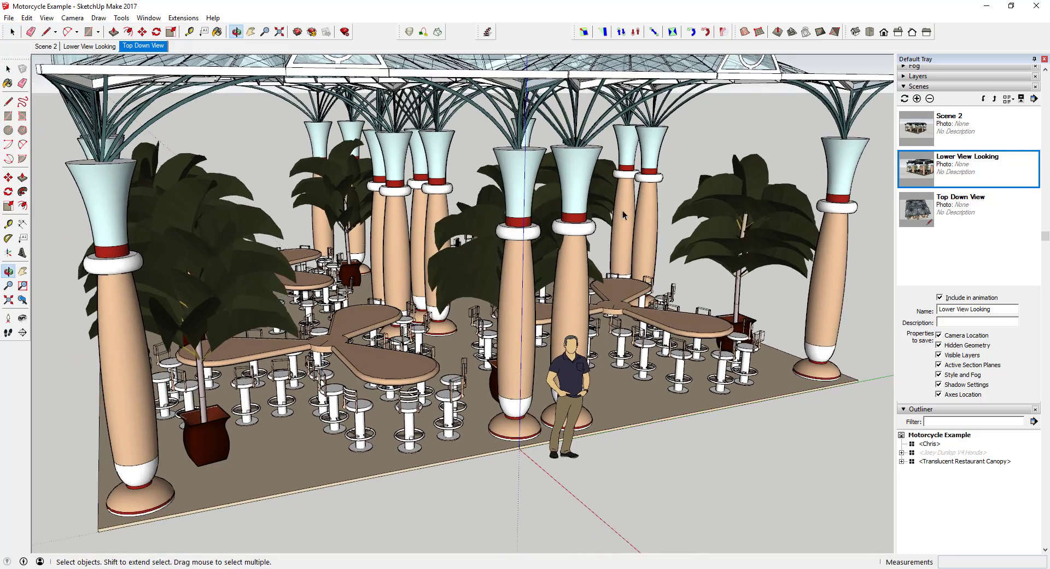
pyautogui.moveTo(601, 282); pyautogui.dragTo(604, 293, button='middle')
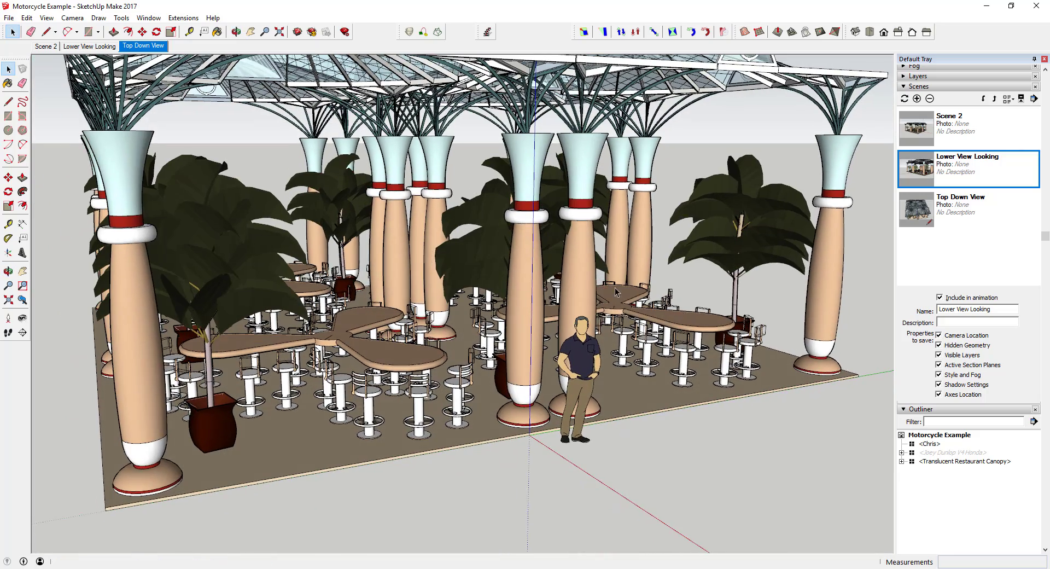
pyautogui.rightClick(967, 452)
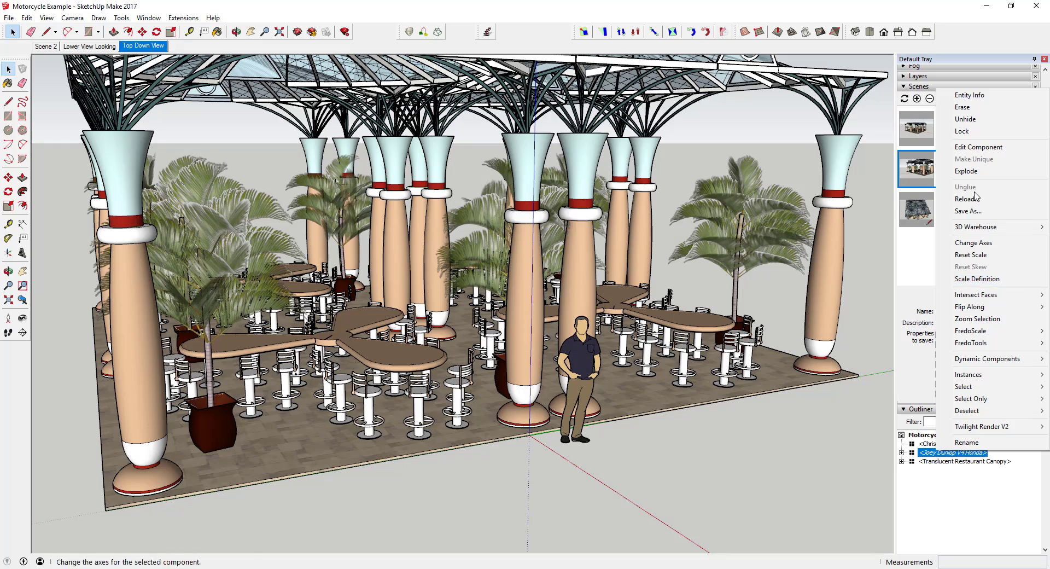
pyautogui.click(965, 119)
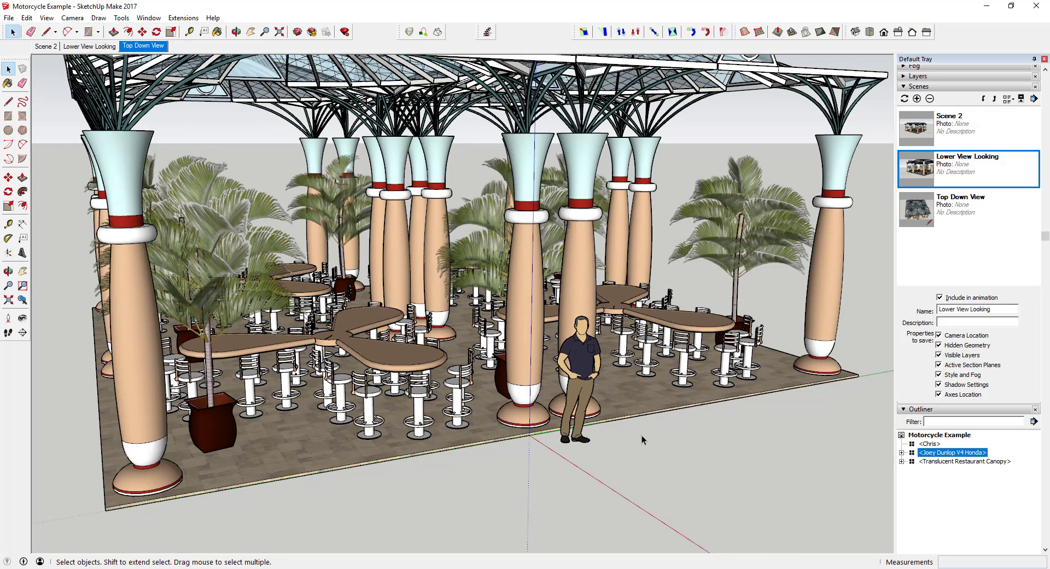
# Step: Add a scene after Top Down View that saves a close-up of the motorcycle in front of the canopy
pyautogui.moveTo(678, 424); pyautogui.dragTo(639, 333, button='middle')
pyautogui.scroll(5, 663, 370)
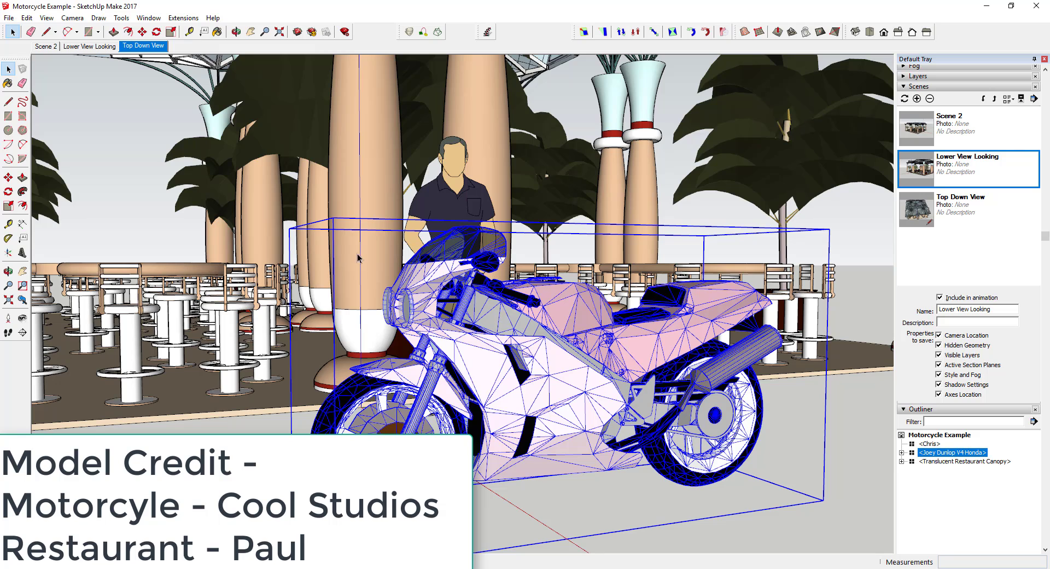
pyautogui.rightClick(144, 47)
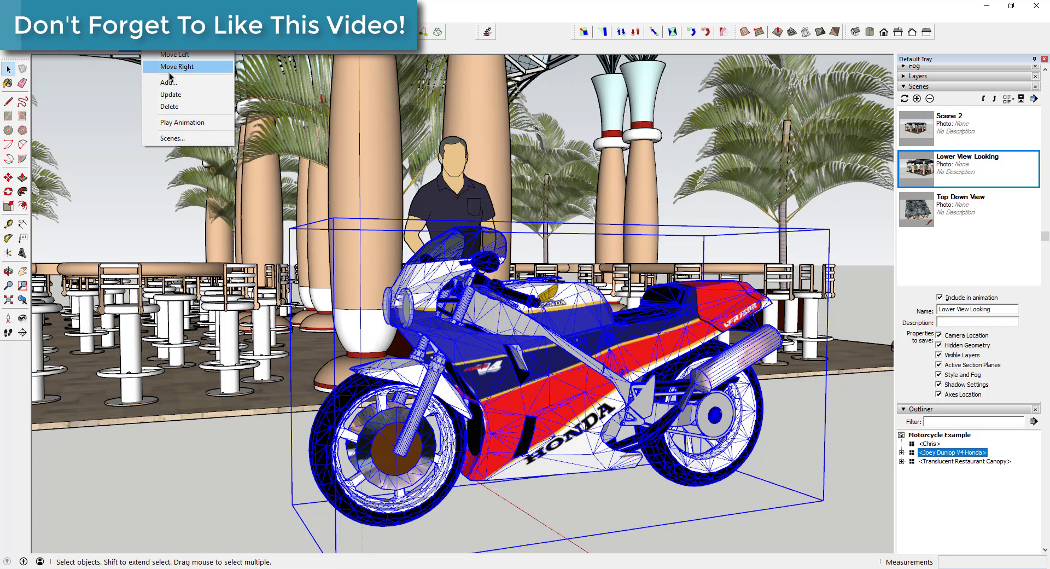
pyautogui.click(168, 81)
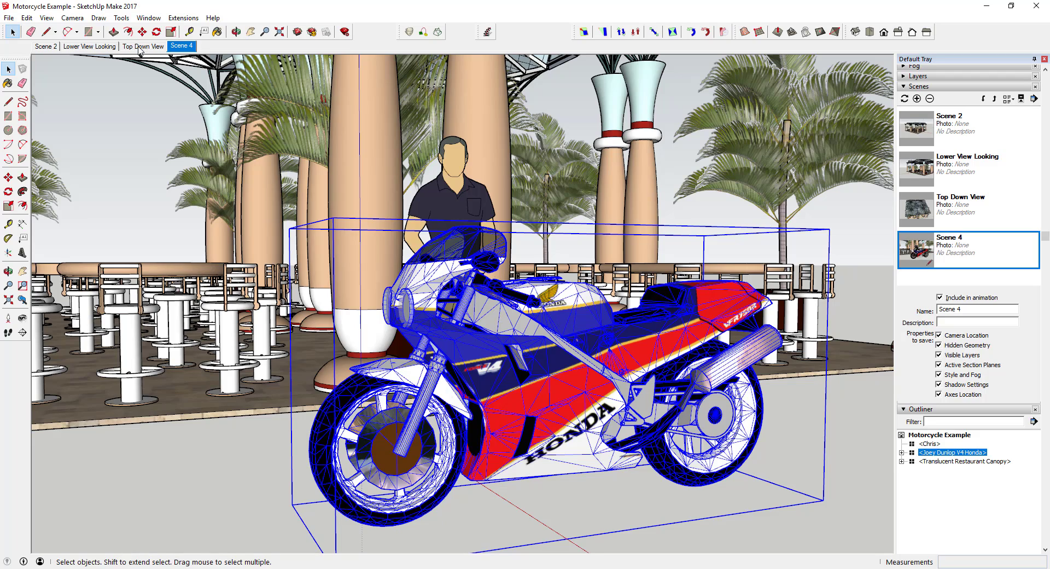
# Step: Recall the Lower View Looking scene and hide the standing man component
pyautogui.click(81, 47)
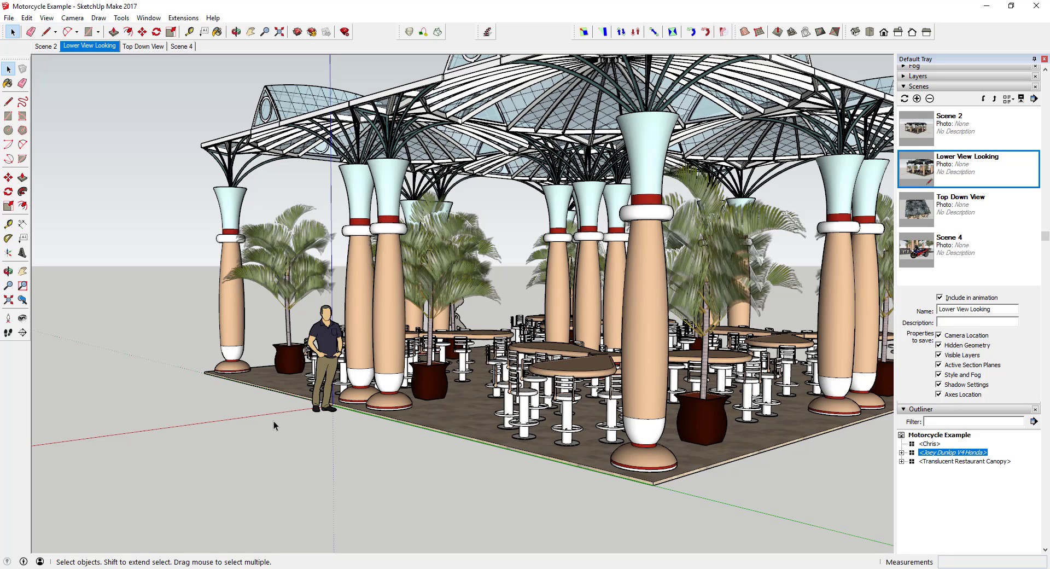
pyautogui.click(318, 340)
pyautogui.rightClick(320, 340)
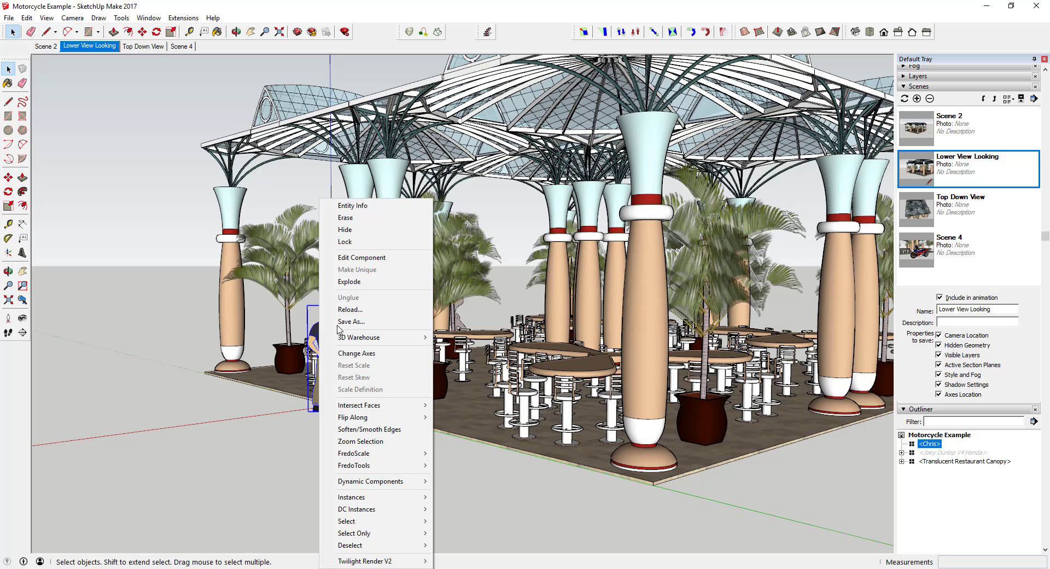
pyautogui.click(346, 229)
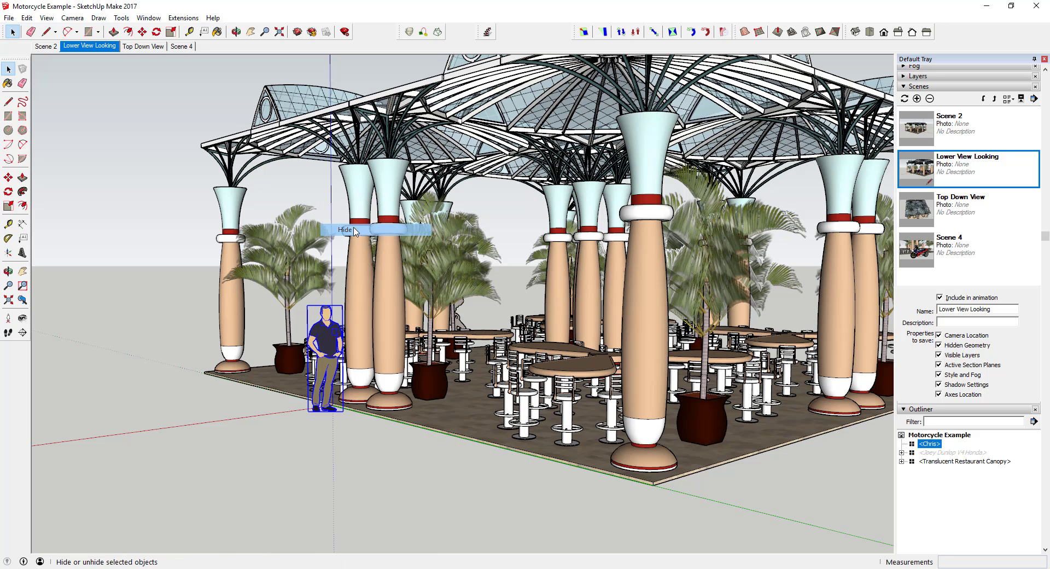
# Step: Update the Lower View Looking scene and check its saved visibility by switching to Top Down View and back
pyautogui.rightClick(89, 50)
pyautogui.click(124, 96)
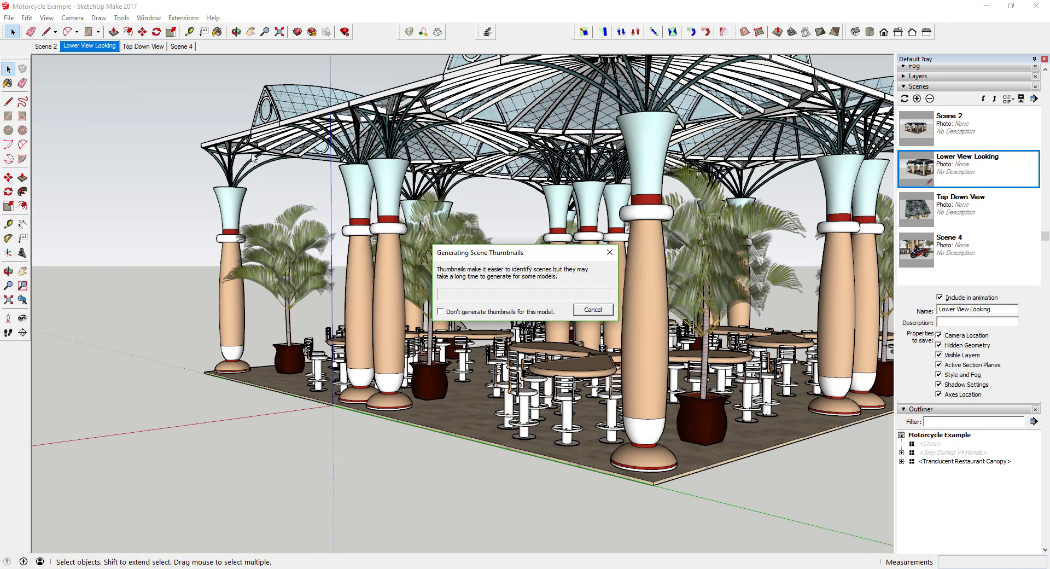
pyautogui.click(144, 49)
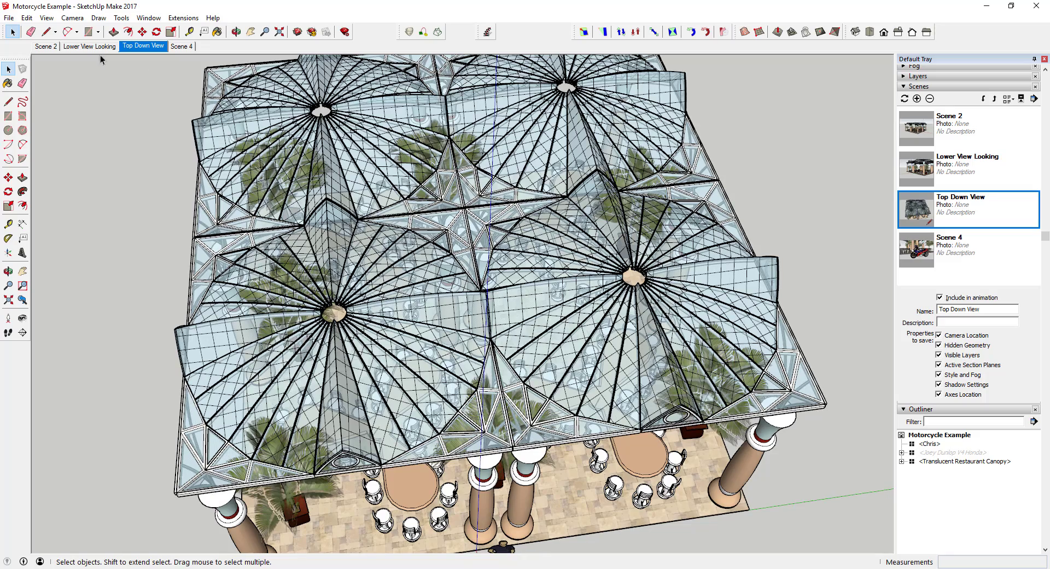
pyautogui.click(92, 47)
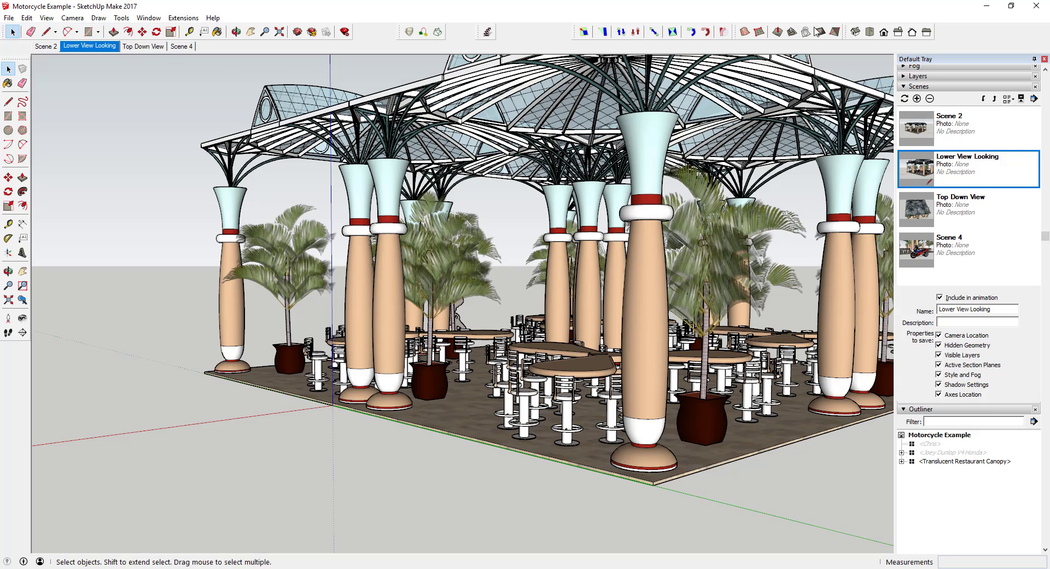
# Step: Show the Default Styles collection while viewing the front of the canopy
pyautogui.scroll(2, 908, 109)
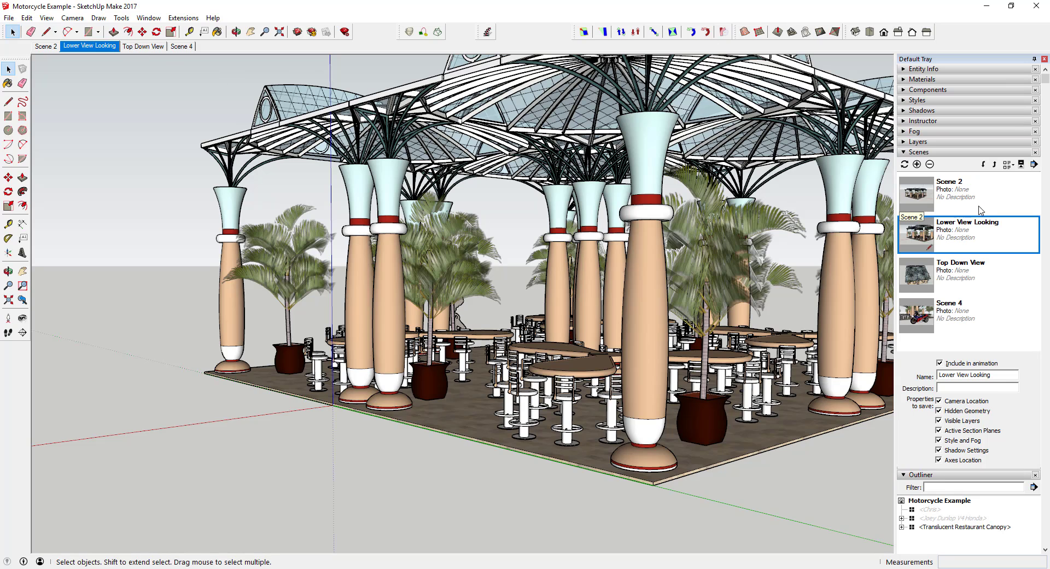
pyautogui.click(906, 101)
pyautogui.click(912, 156)
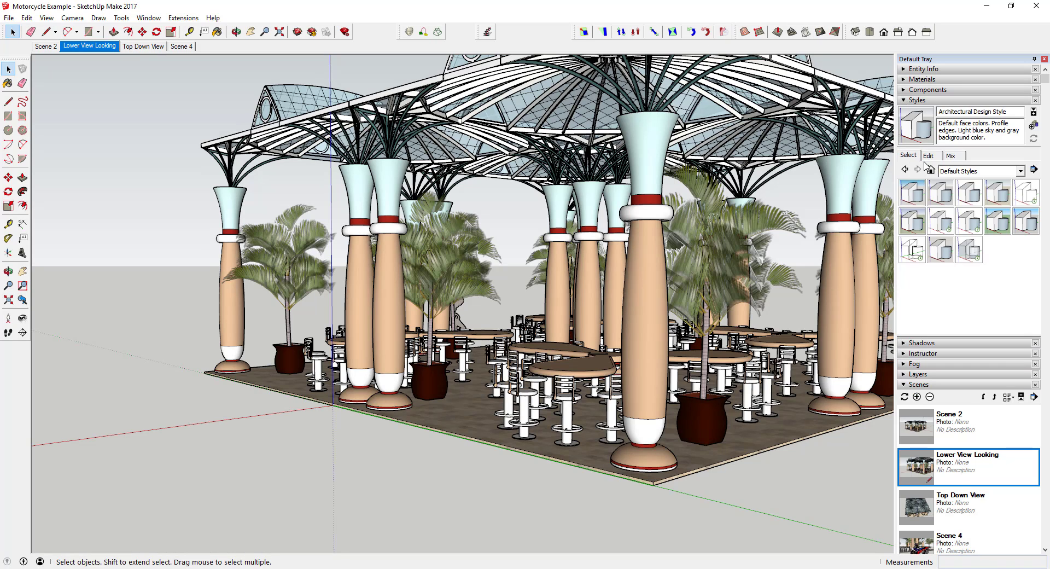
pyautogui.moveTo(588, 232); pyautogui.dragTo(717, 238, button='middle')
pyautogui.moveTo(663, 107); pyautogui.dragTo(546, 109, button='middle')
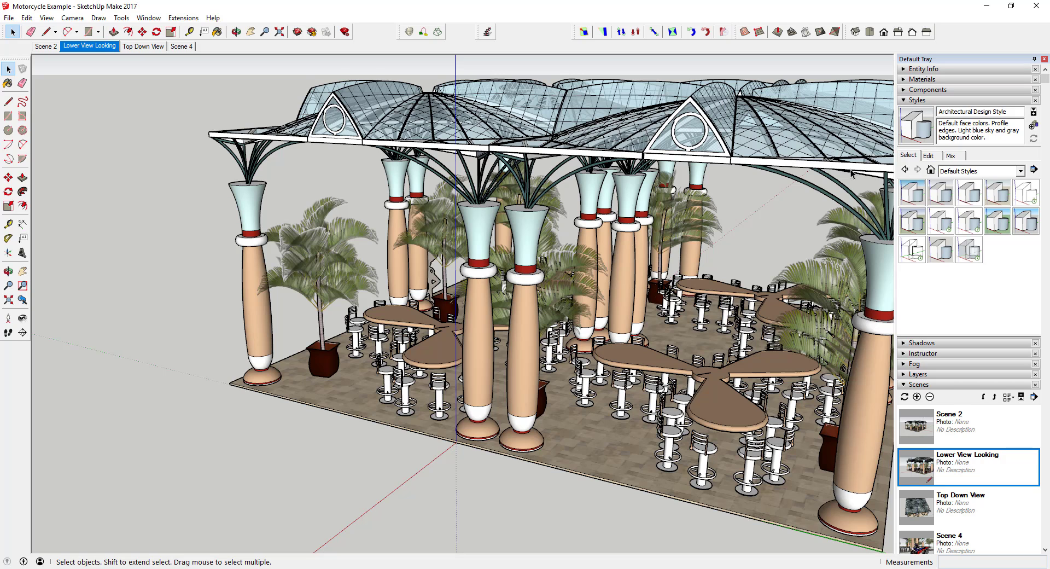
# Step: Try the Shaded with textures style on the canopy model and examine it from several angles
pyautogui.click(970, 222)
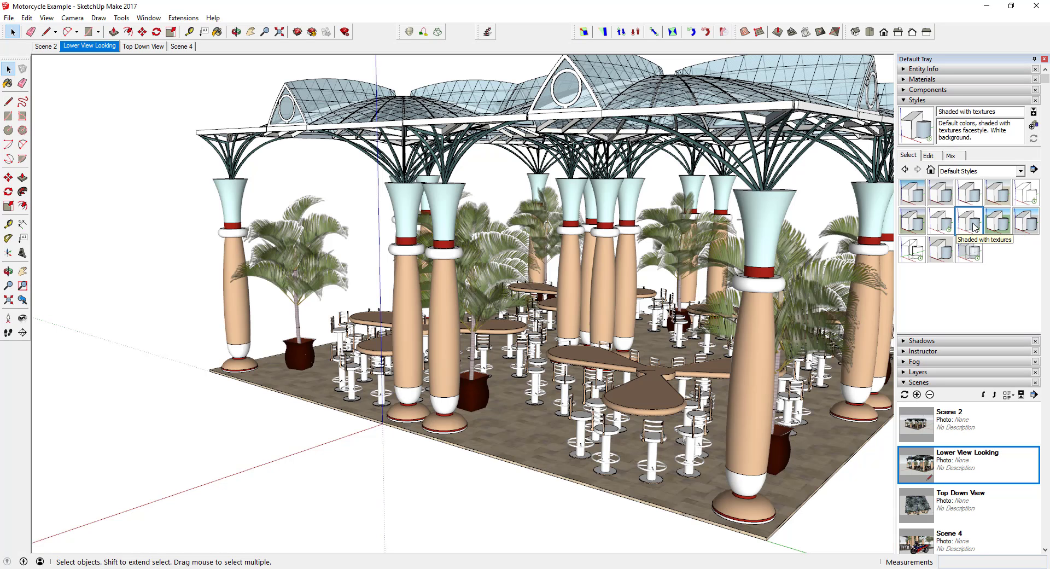
pyautogui.moveTo(684, 300); pyautogui.dragTo(553, 151, button='middle')
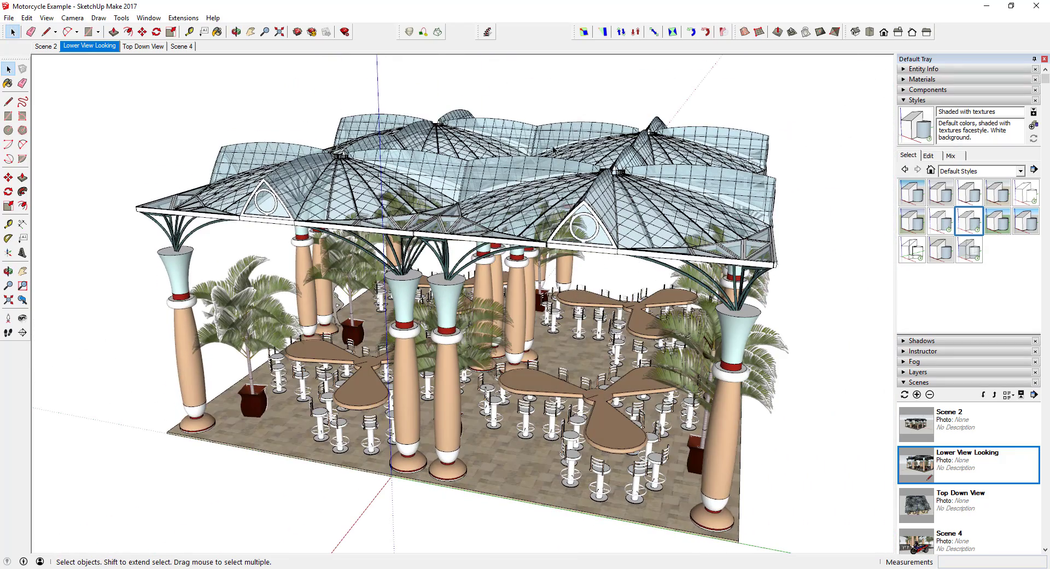
pyautogui.moveTo(626, 219); pyautogui.dragTo(623, 234, button='middle')
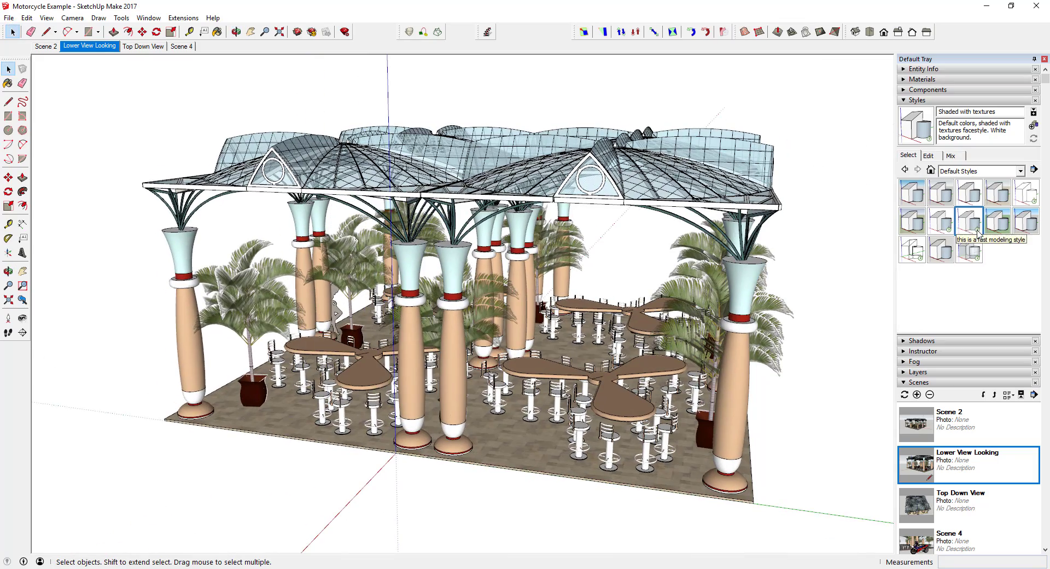
pyautogui.moveTo(647, 314); pyautogui.dragTo(563, 264, button='middle')
pyautogui.scroll(2, 532, 213)
pyautogui.scroll(-3, 533, 210)
pyautogui.moveTo(533, 210); pyautogui.dragTo(537, 231, button='middle')
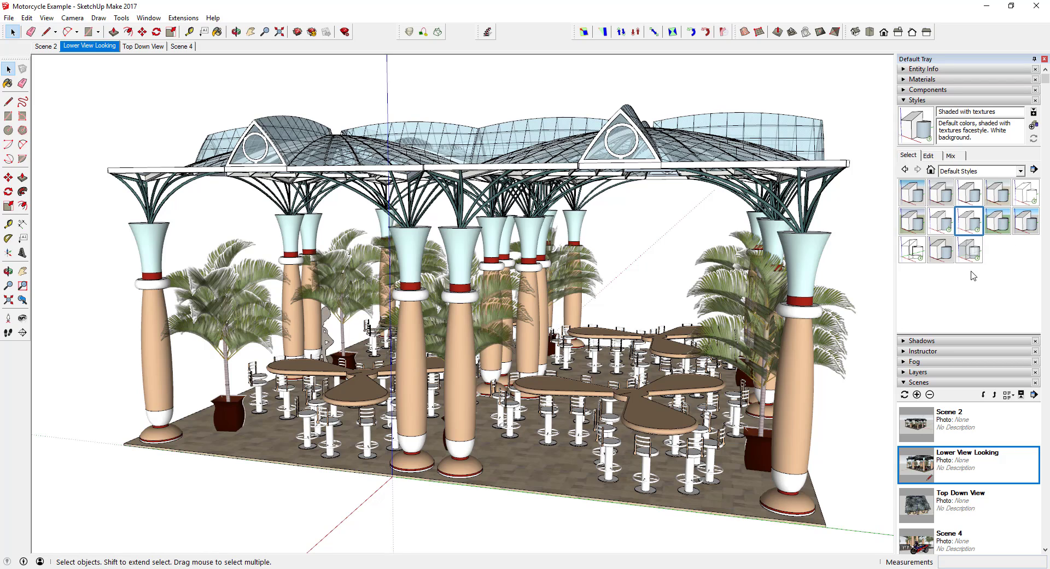
# Step: Apply the Shaded style to the canopy model and add a scene after Scene 4 that saves this look
pyautogui.click(940, 228)
pyautogui.moveTo(626, 303)
pyautogui.mouseDown(button='middle')
pyautogui.moveTo(419, 278)
pyautogui.moveTo(722, 296)
pyautogui.moveTo(631, 307)
pyautogui.mouseUp(button='middle')
pyautogui.scroll(1, 631, 307)
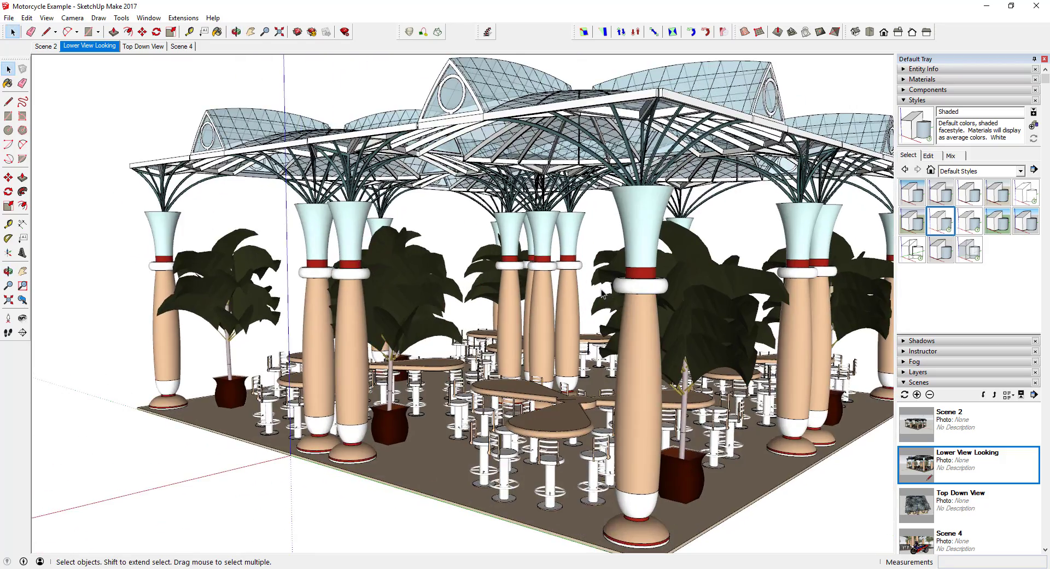
pyautogui.scroll(-1, 602, 294)
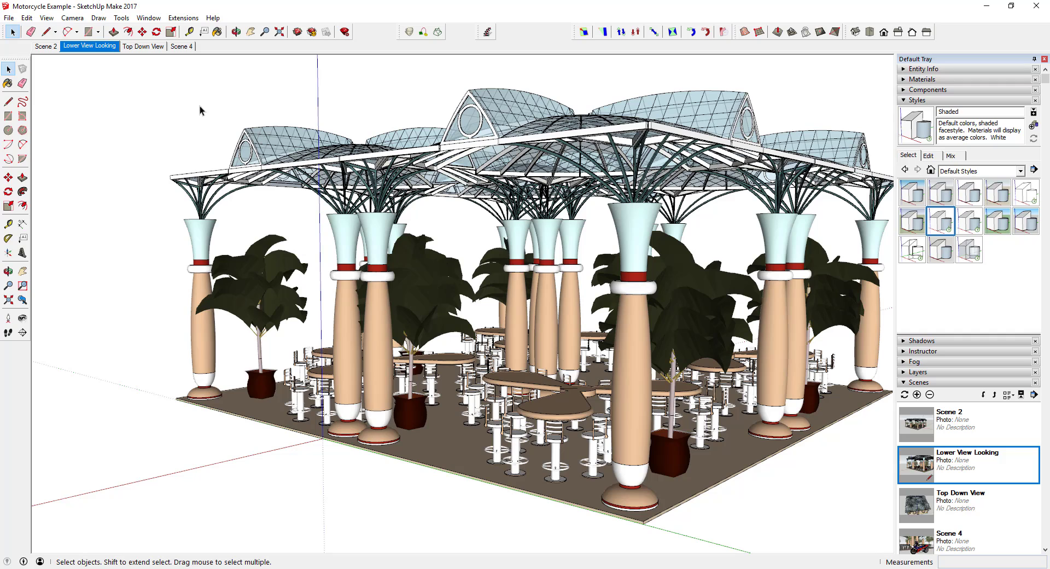
pyautogui.rightClick(178, 50)
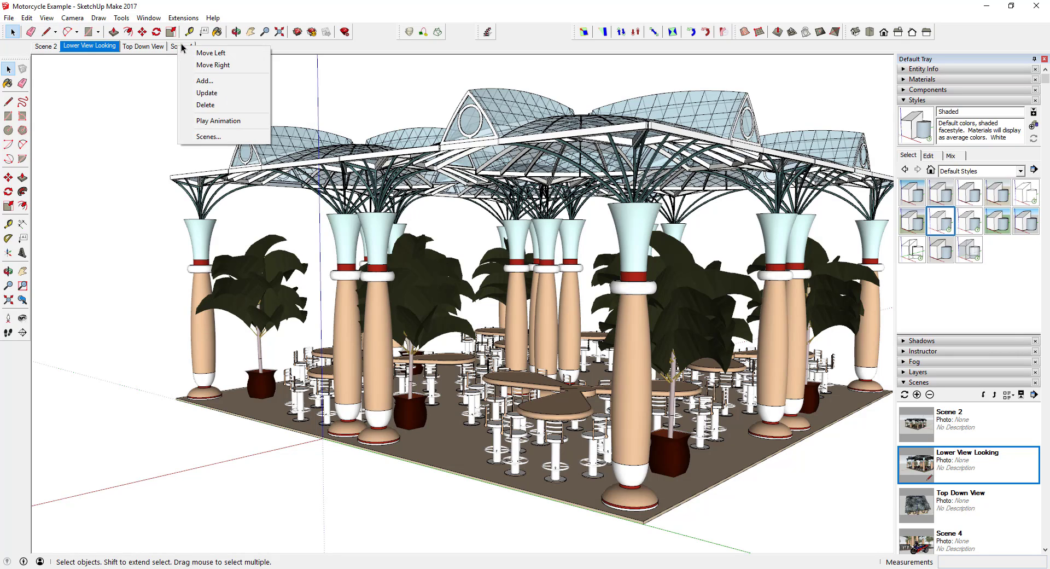
pyautogui.click(203, 85)
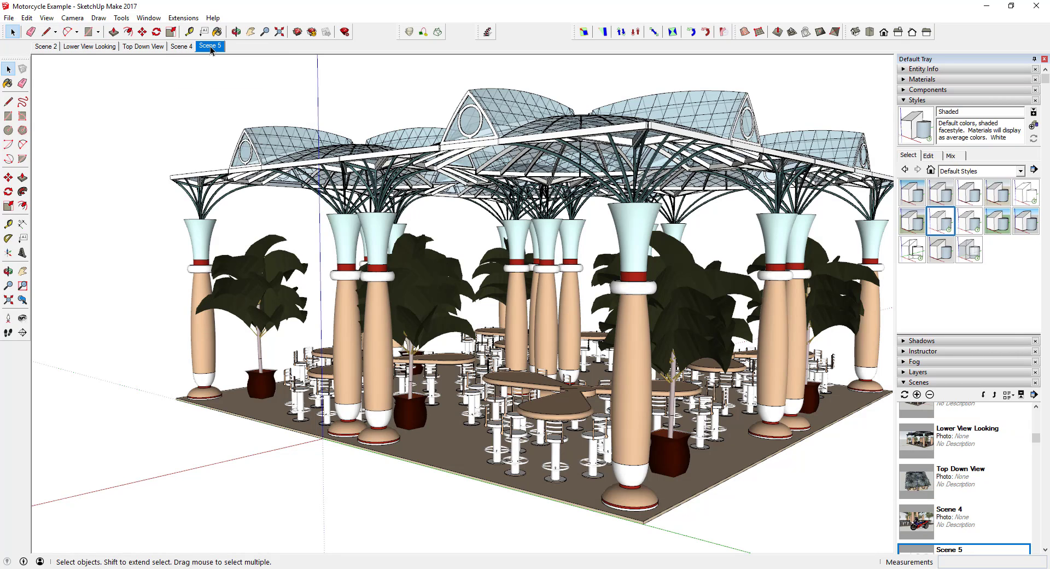
# Step: Update Scene 5 with a different camera angle of the canopy and check it by switching to Scene 4 and back
pyautogui.moveTo(668, 279); pyautogui.dragTo(579, 273, button='middle')
pyautogui.rightClick(205, 48)
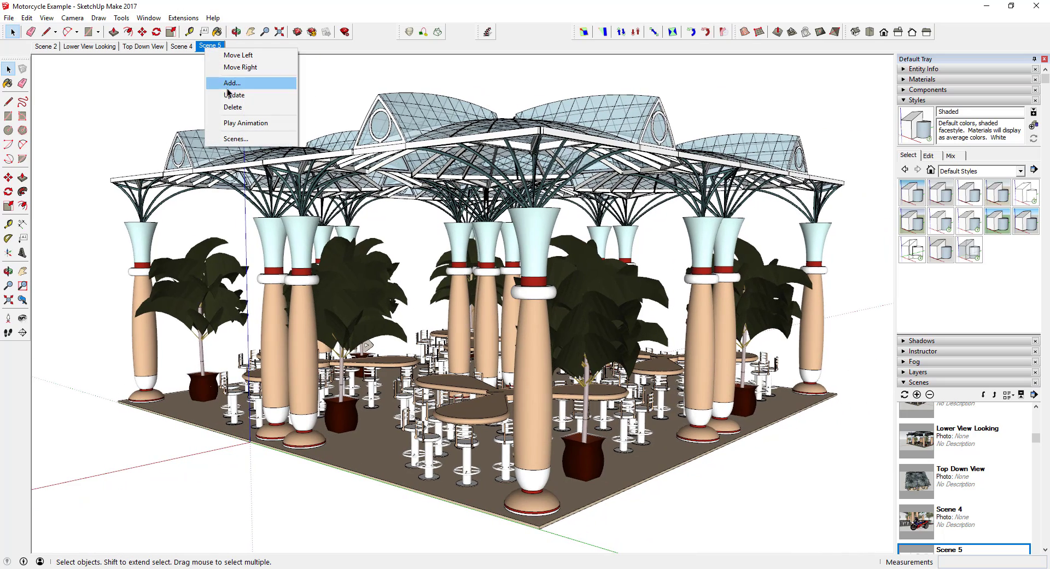
pyautogui.click(221, 96)
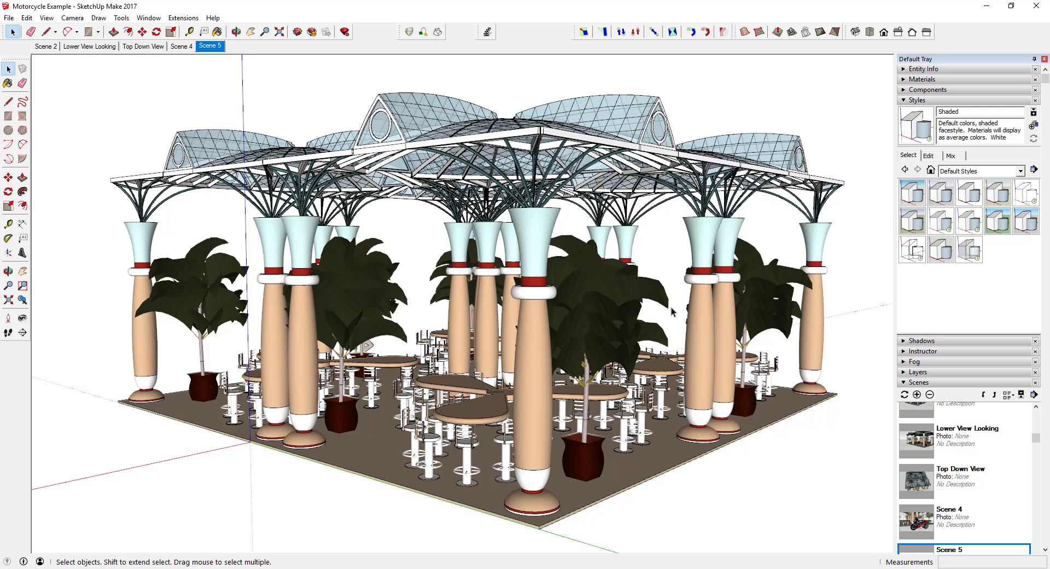
pyautogui.click(180, 47)
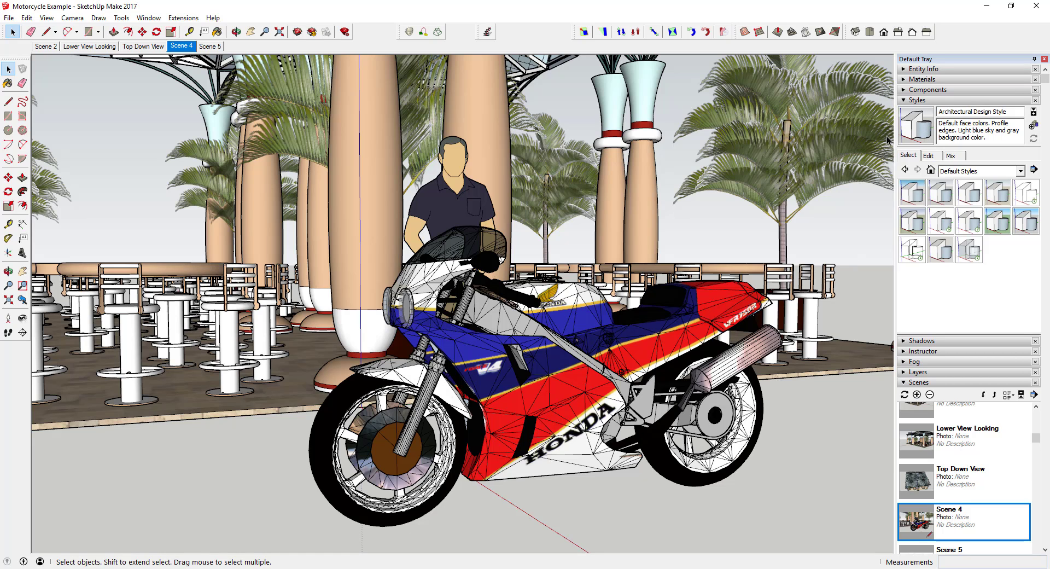
pyautogui.click(216, 49)
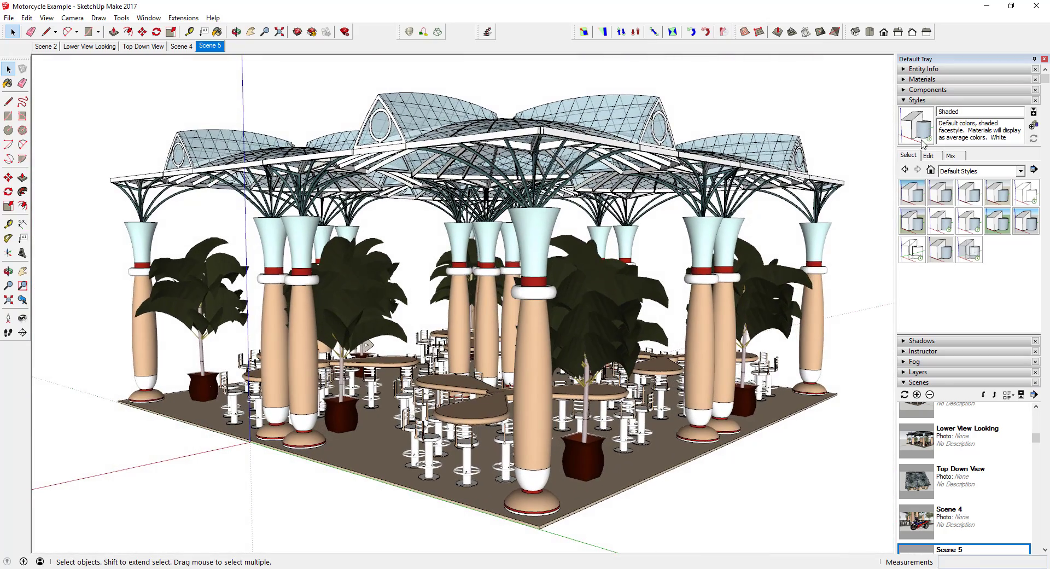
pyautogui.scroll(-3, 968, 495)
pyautogui.scroll(2, 968, 495)
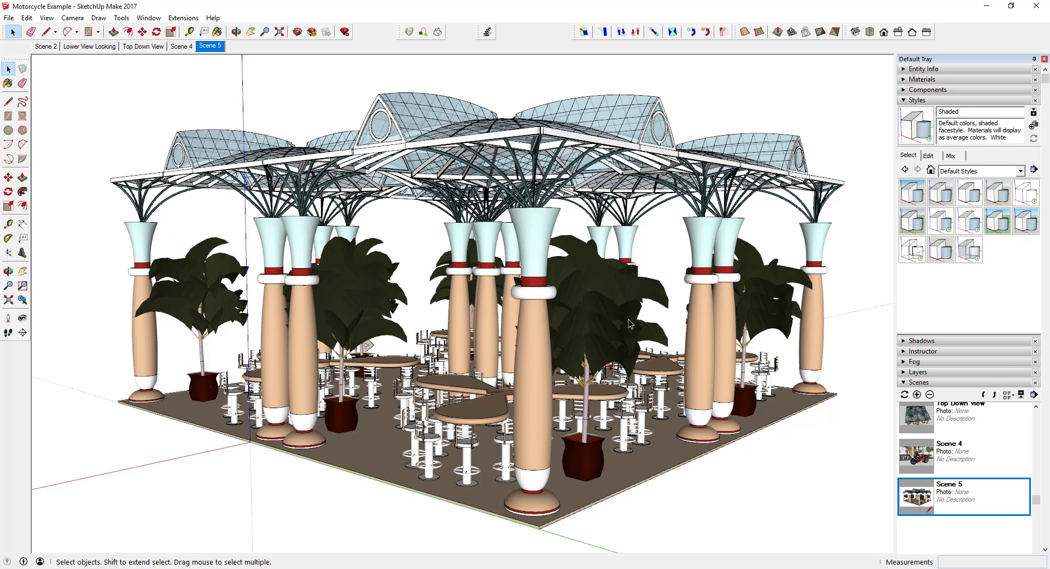
# Step: Update Scene 5 with the axes hidden, saving the change as a new style, and check it against Top Down View
pyautogui.click(73, 17)
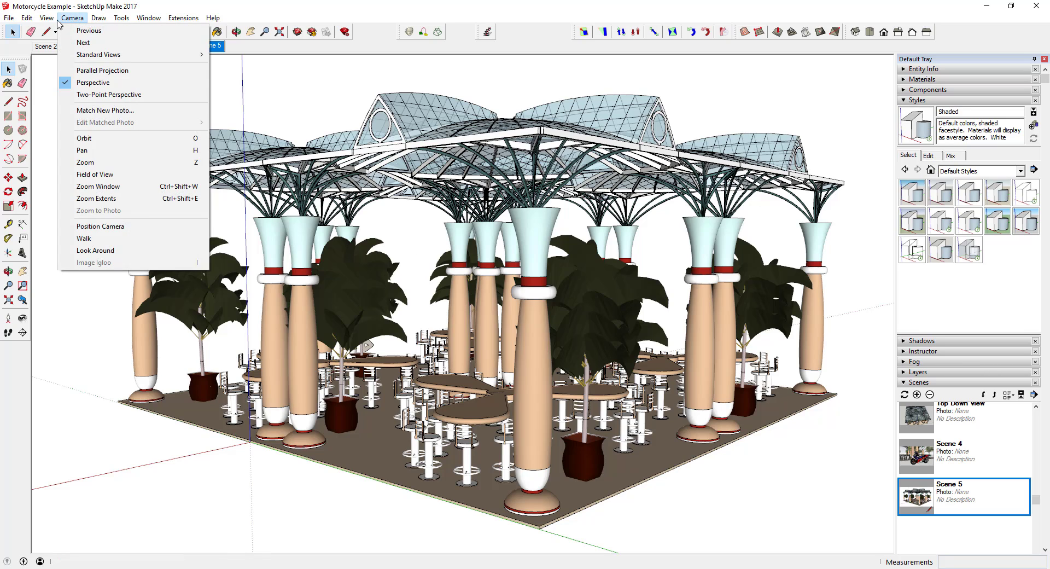
pyautogui.click(62, 98)
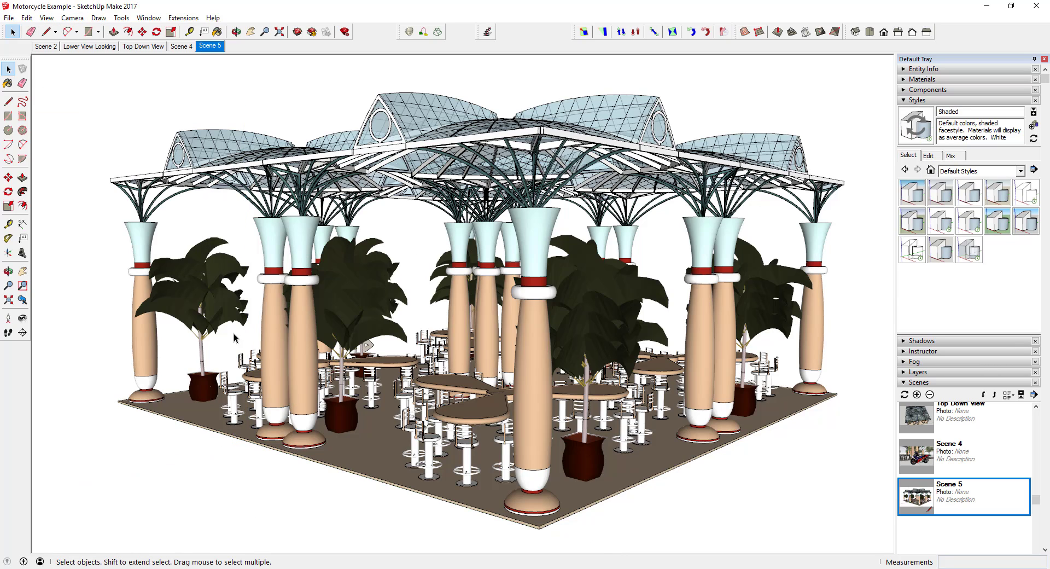
pyautogui.rightClick(208, 45)
pyautogui.click(244, 91)
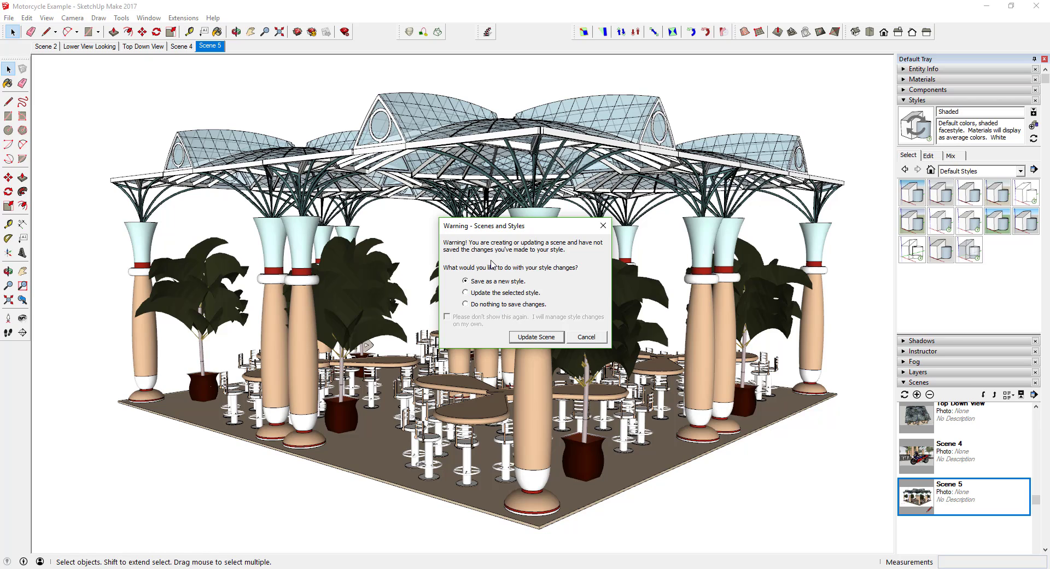
pyautogui.click(544, 337)
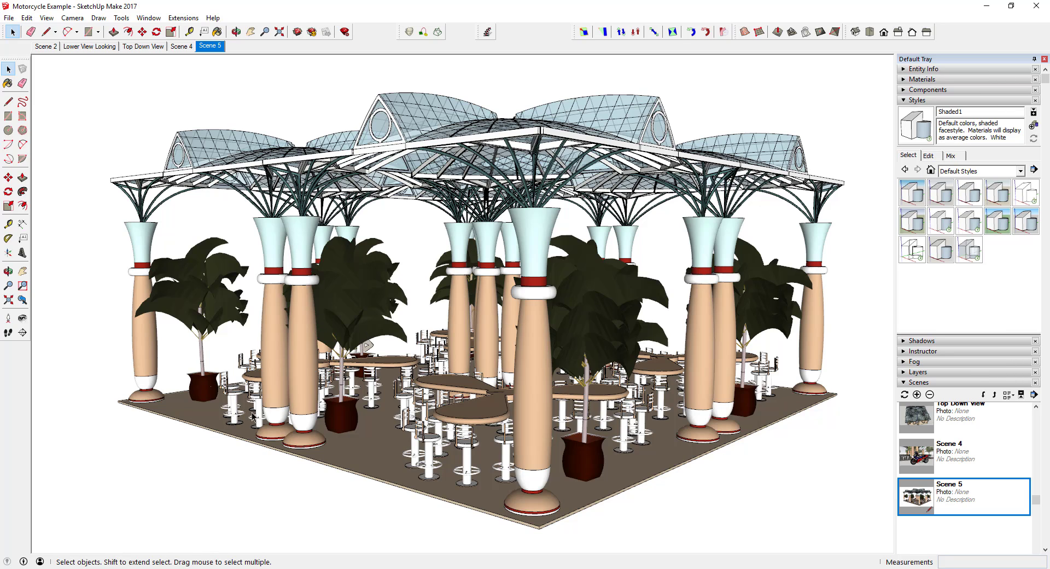
pyautogui.click(153, 49)
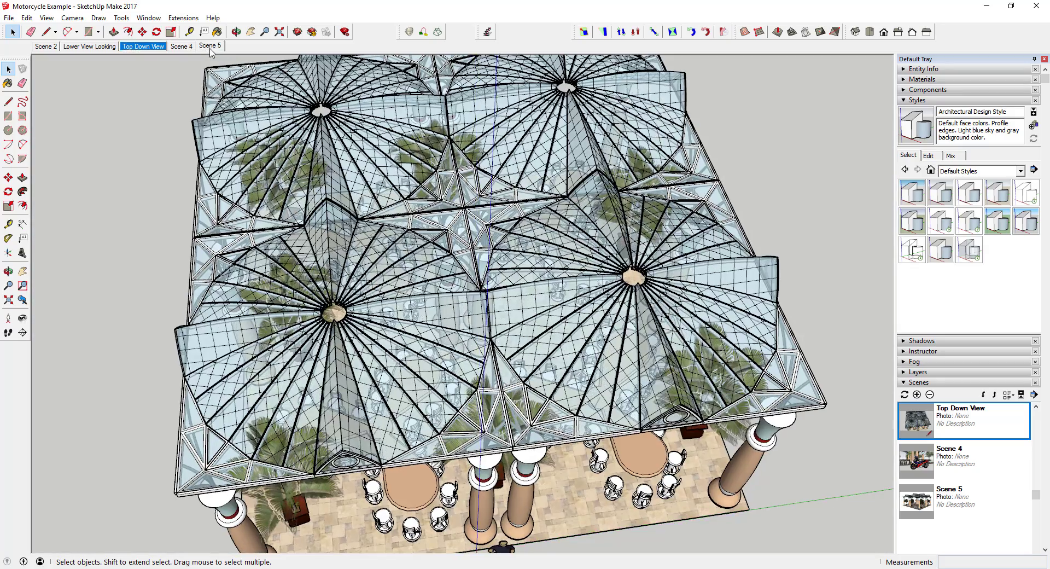
pyautogui.click(210, 46)
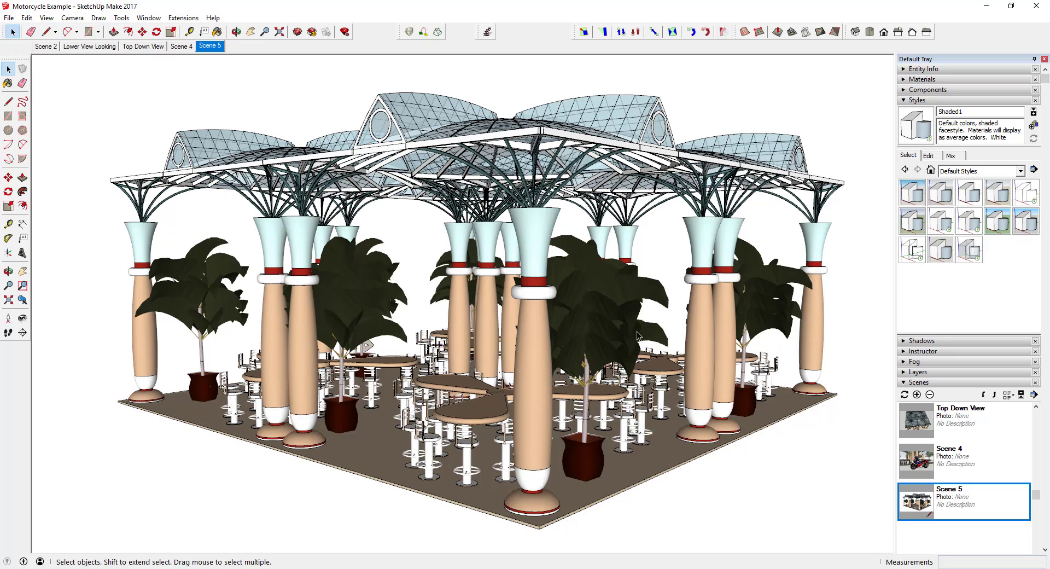
# Step: Place a vertical section plane that cuts across the canopy model near its middle columns
pyautogui.moveTo(637, 335); pyautogui.dragTo(557, 320, button='middle')
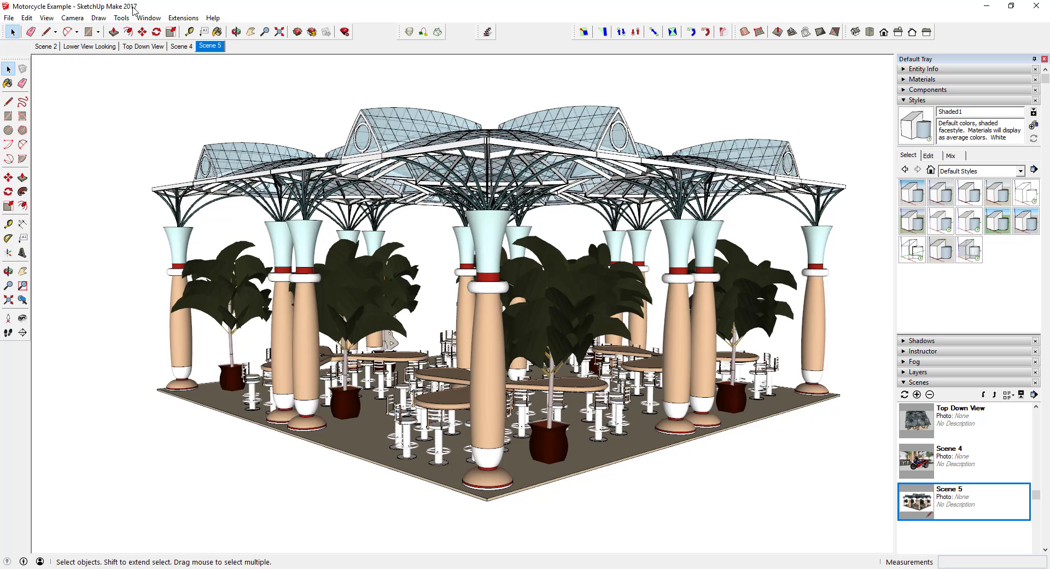
pyautogui.click(121, 18)
pyautogui.click(171, 258)
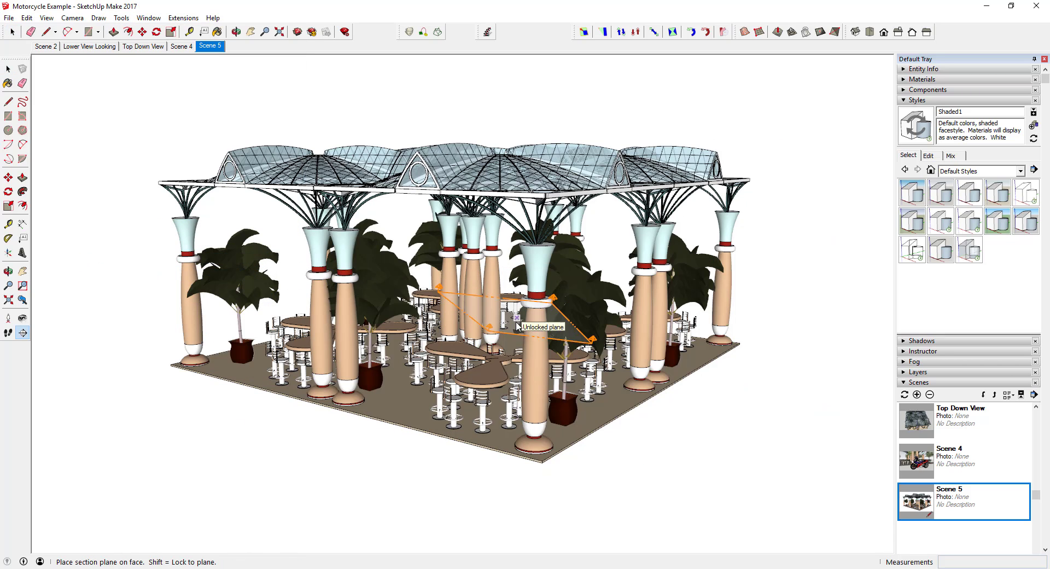
pyautogui.click(484, 310)
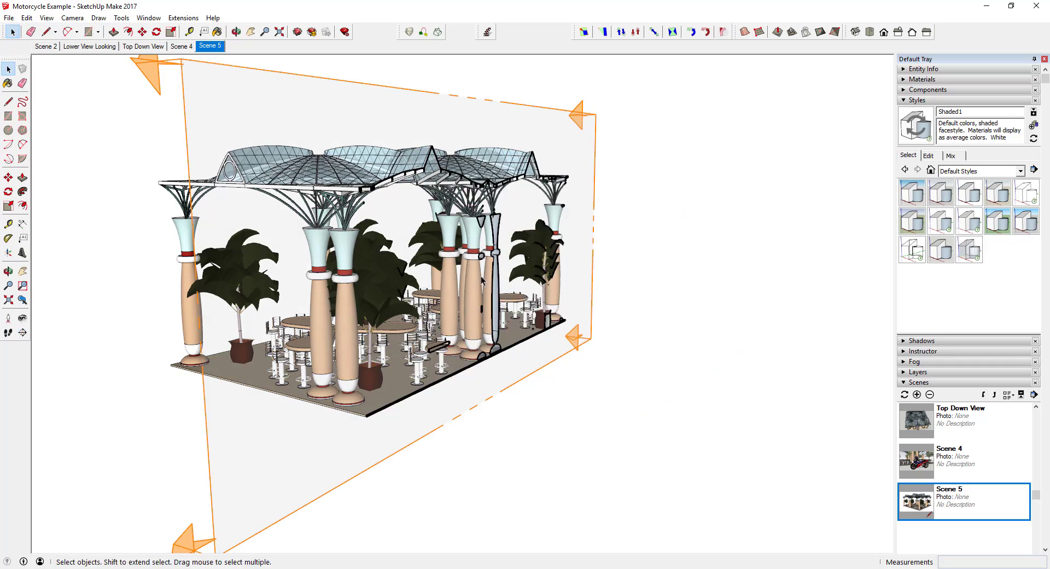
# Step: Move the section plane about 6 9/16" inward so that it slices through the canopy's columns
pyautogui.moveTo(482, 281); pyautogui.dragTo(481, 273, button='middle')
pyautogui.scroll(6, 480, 246)
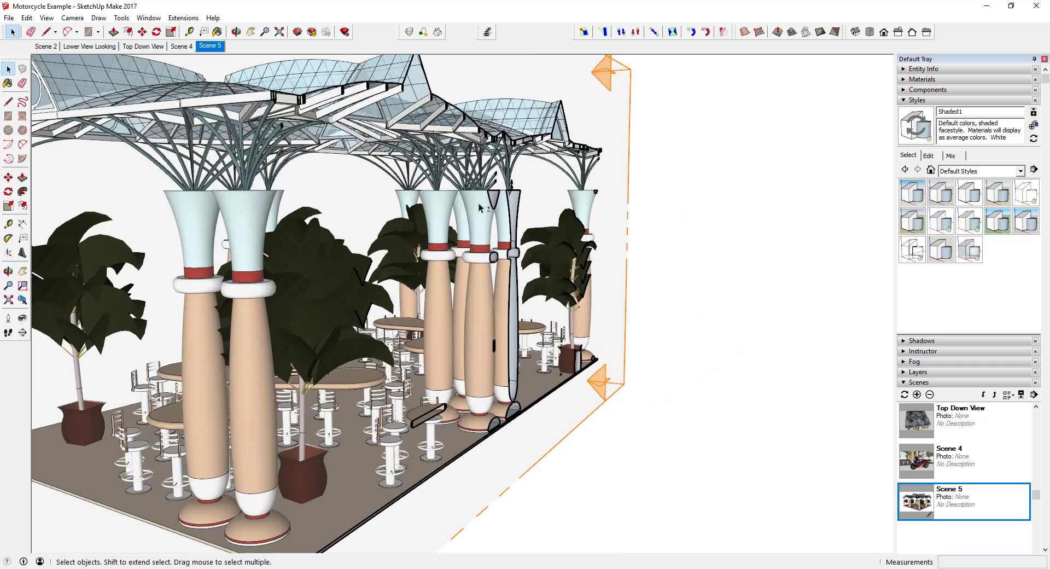
pyautogui.moveTo(479, 206); pyautogui.dragTo(643, 197, button='middle')
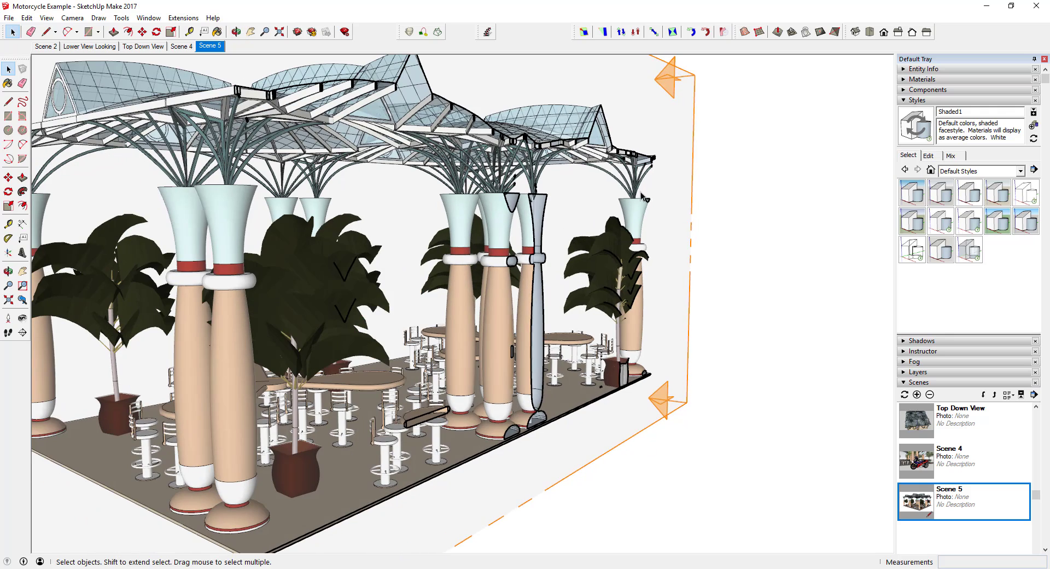
pyautogui.click(655, 184)
pyautogui.press('m')
pyautogui.click(676, 190)
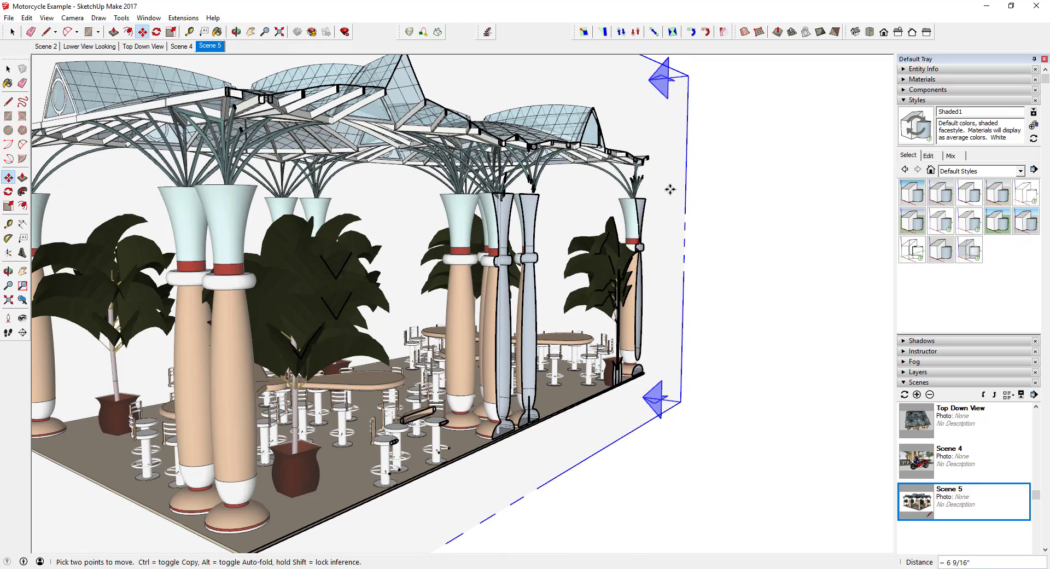
pyautogui.click(670, 189)
# Step: Hide the section plane display while keeping the section cut, and update Scene 5 with this closer view
pyautogui.moveTo(525, 206); pyautogui.dragTo(495, 253, button='middle')
pyautogui.scroll(1, 353, 242)
pyautogui.click(47, 17)
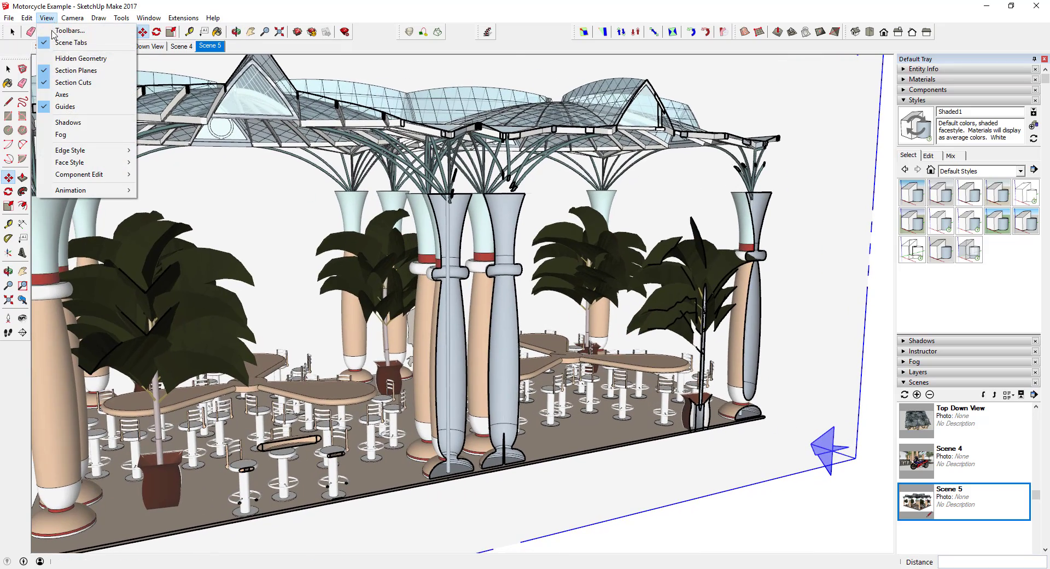
pyautogui.click(71, 71)
pyautogui.rightClick(204, 46)
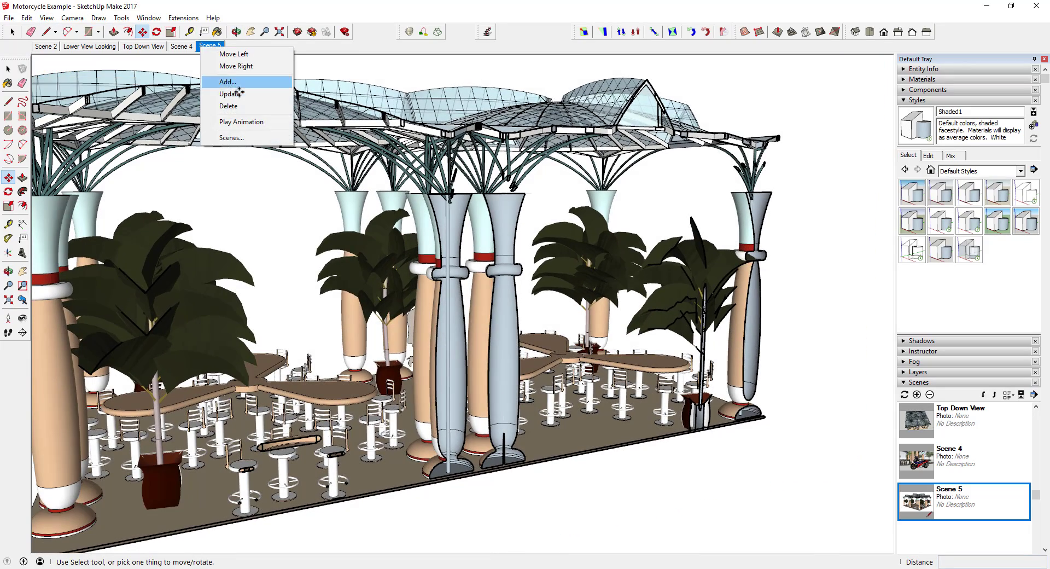
pyautogui.click(230, 94)
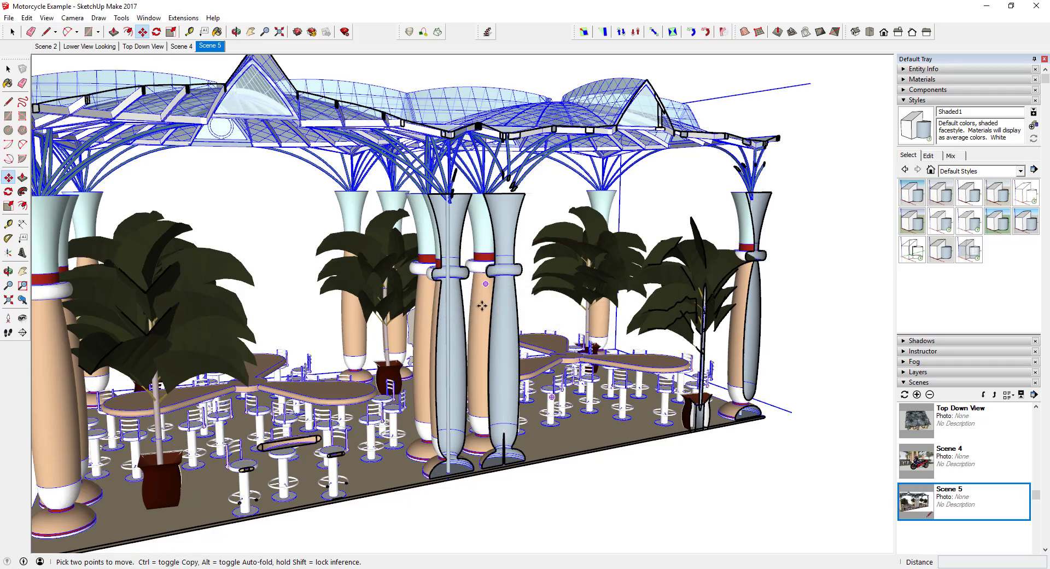
# Step: Examine the sectioned columns and the canopy from several angles, both close up and from farther away
pyautogui.moveTo(482, 305); pyautogui.dragTo(528, 242, button='middle')
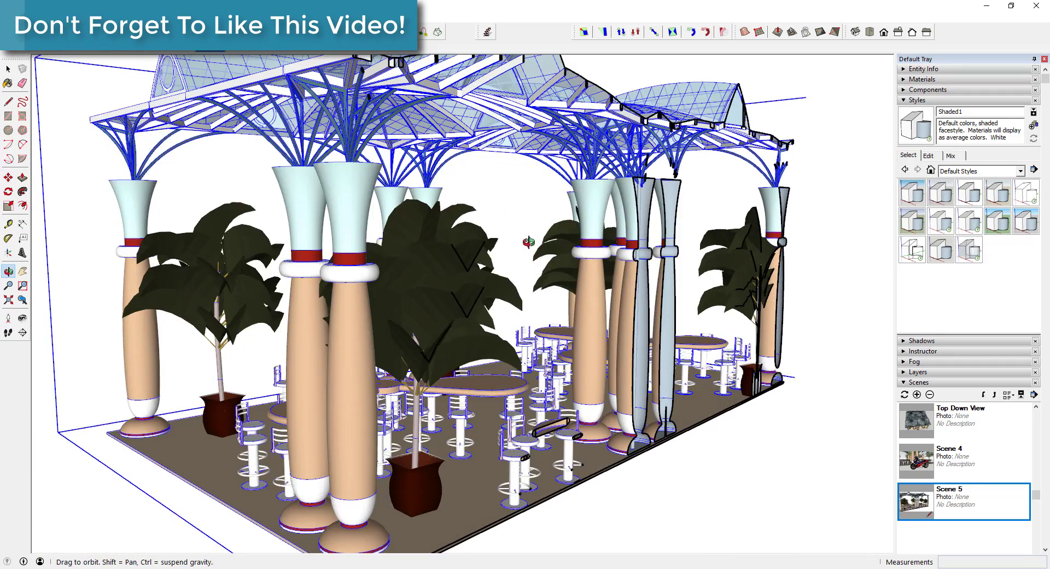
pyautogui.scroll(-2, 691, 283)
pyautogui.moveTo(691, 284); pyautogui.dragTo(438, 306, button='middle')
pyautogui.keyDown('shift'); pyautogui.moveTo(771, 295); pyautogui.dragTo(639, 268, button='middle'); pyautogui.keyUp('shift')
pyautogui.scroll(4, 500, 231)
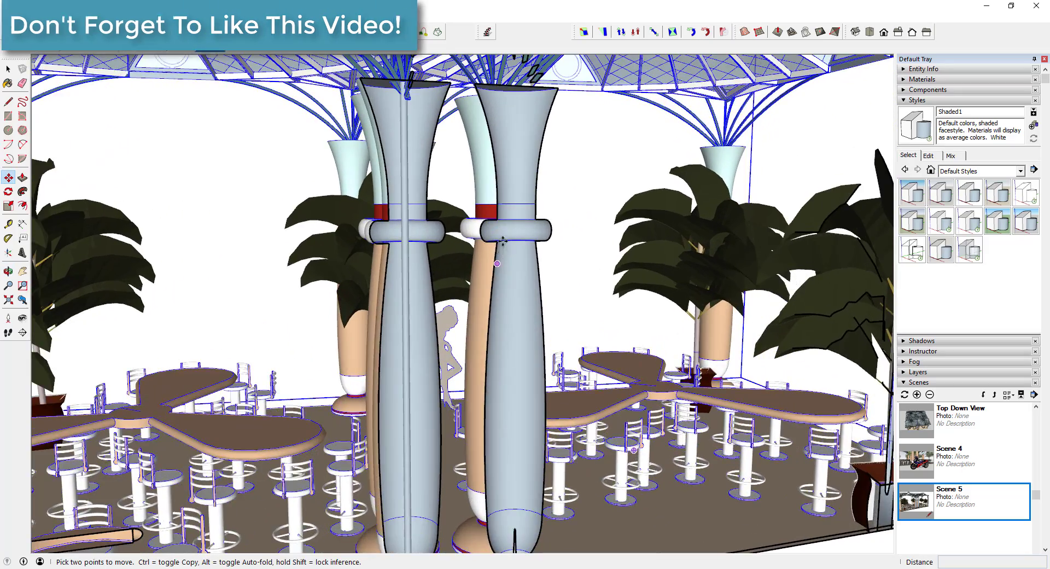
pyautogui.scroll(-2, 503, 240)
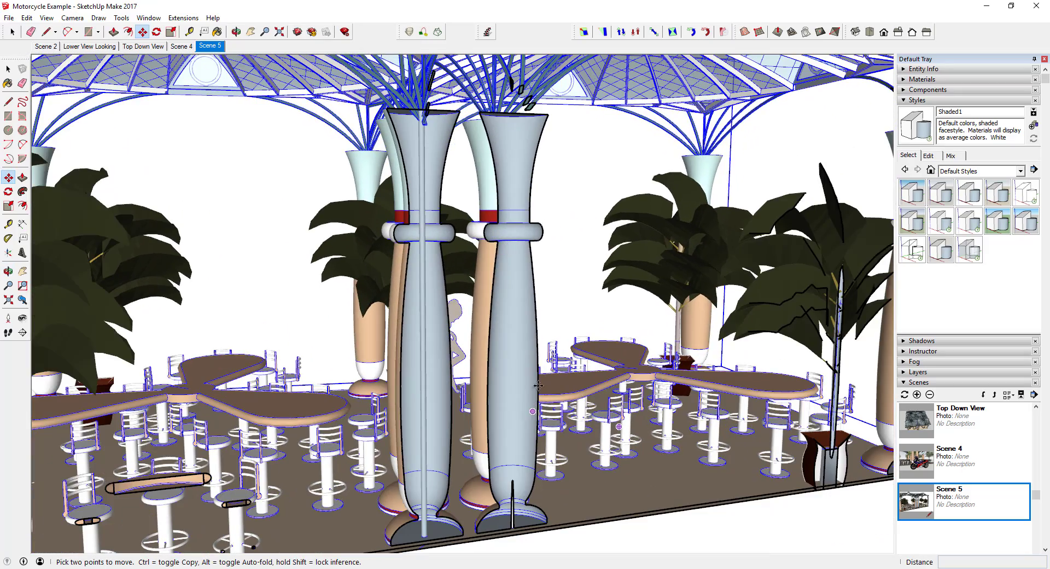
pyautogui.scroll(-6, 495, 301)
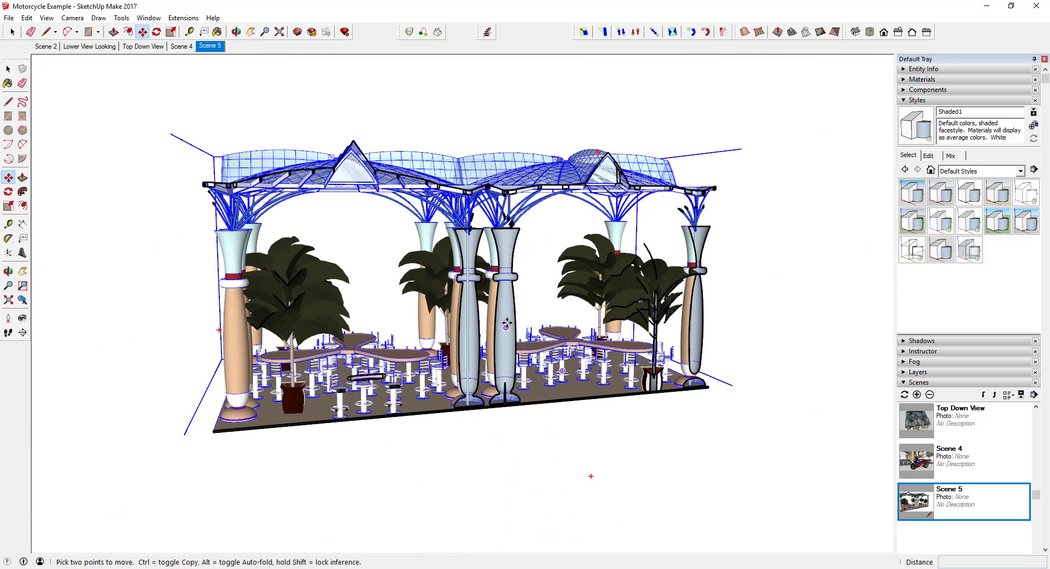
pyautogui.press('space')
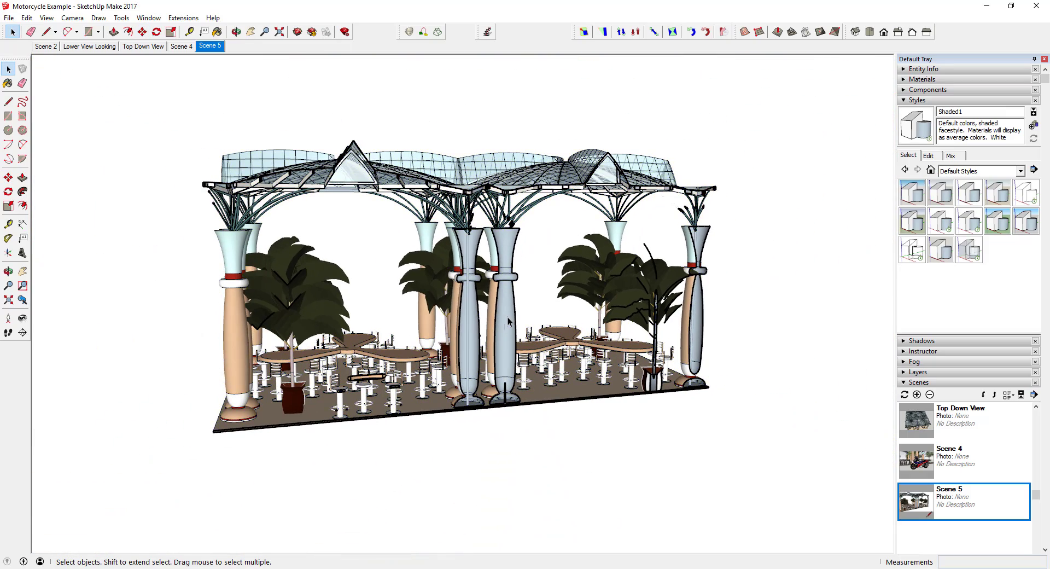
pyautogui.scroll(6, 514, 304)
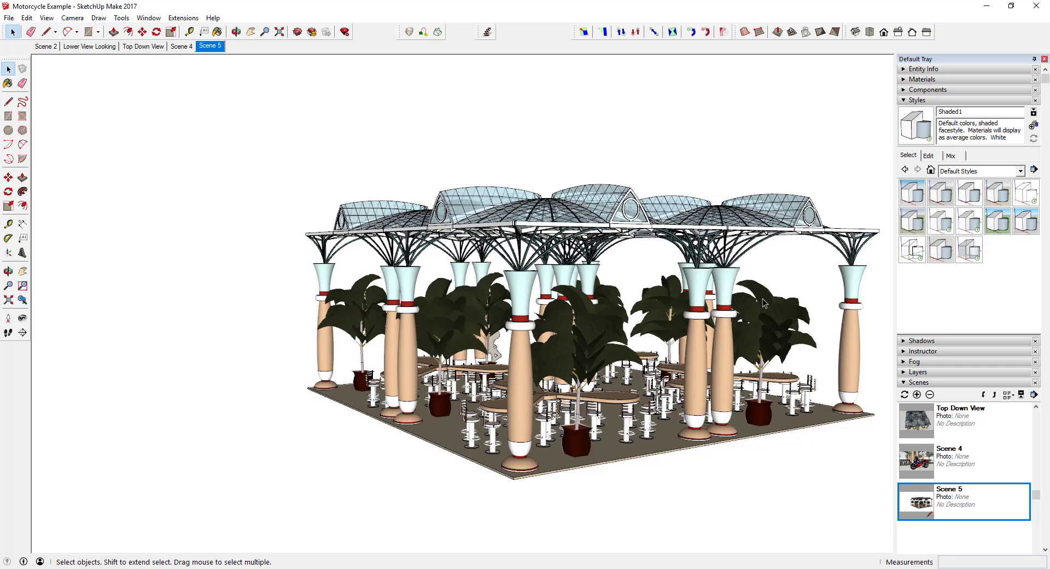
pyautogui.moveTo(772, 316); pyautogui.dragTo(714, 295, button='middle')
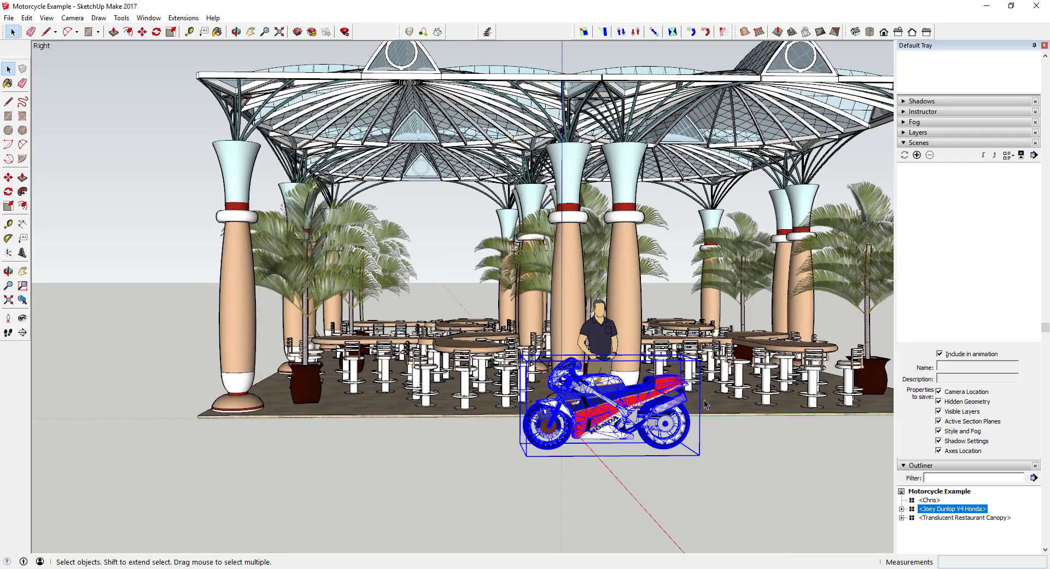
pyautogui.scroll(6, 645, 405)
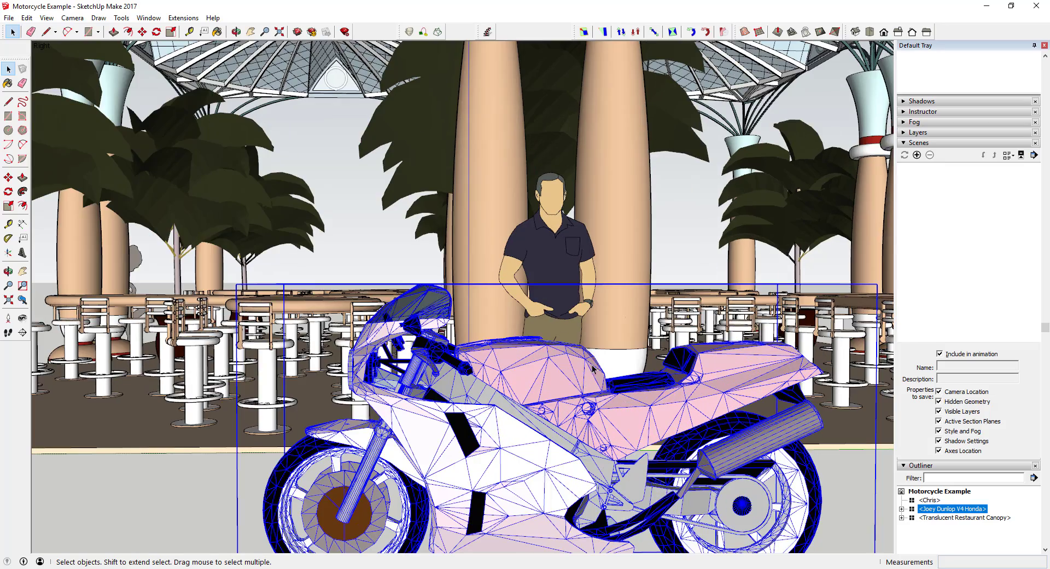
# Step: Hide the standing man figure and the restaurant canopy so only the motorcycle is displayed
pyautogui.moveTo(594, 369); pyautogui.dragTo(574, 307, button='middle')
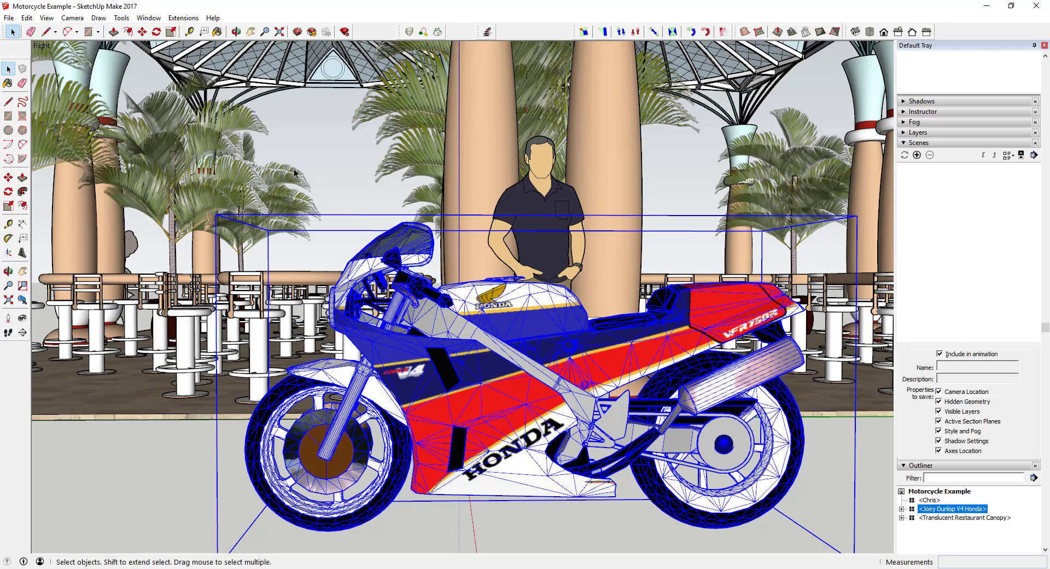
pyautogui.moveTo(566, 245); pyautogui.dragTo(602, 244, button='middle')
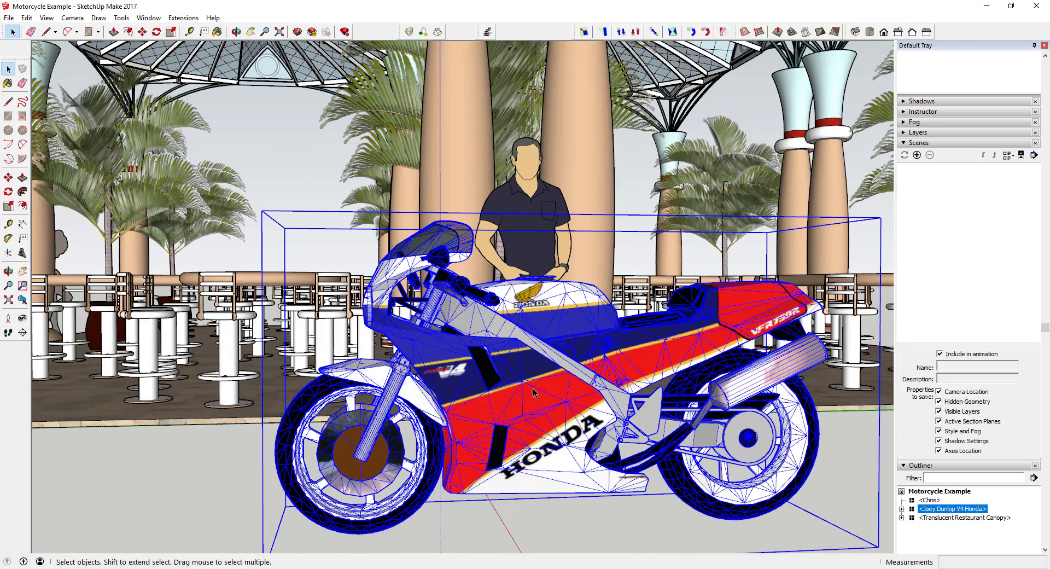
pyautogui.click(852, 447)
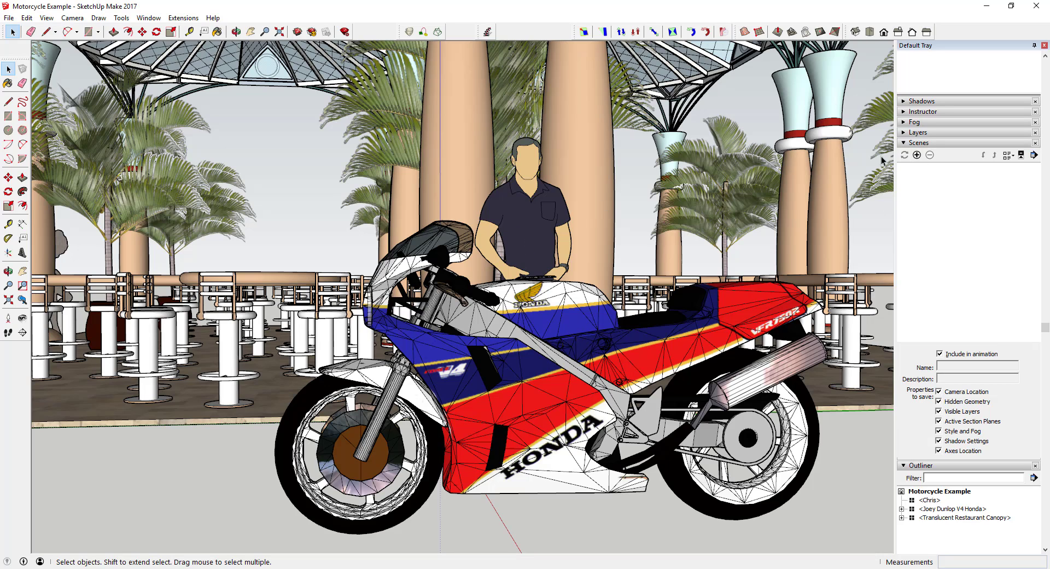
pyautogui.click(536, 210)
pyautogui.keyDown('shift'); pyautogui.click(589, 200); pyautogui.keyUp('shift')
pyautogui.rightClick(587, 197)
pyautogui.click(609, 228)
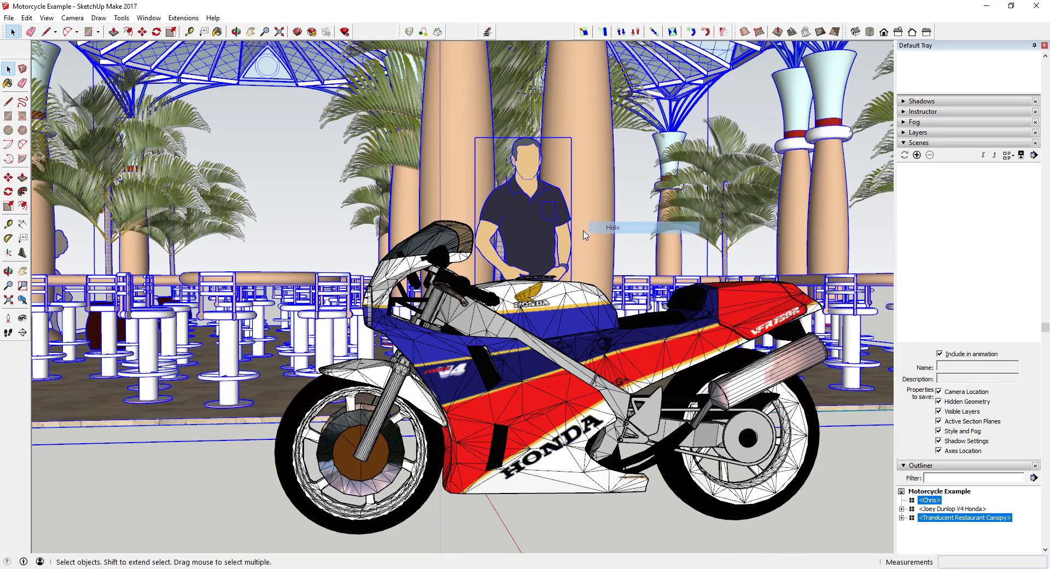
# Step: Examine the isolated motorcycle from a raised front angle, both up close and from farther away
pyautogui.scroll(-3, 544, 246)
pyautogui.scroll(-3, 605, 288)
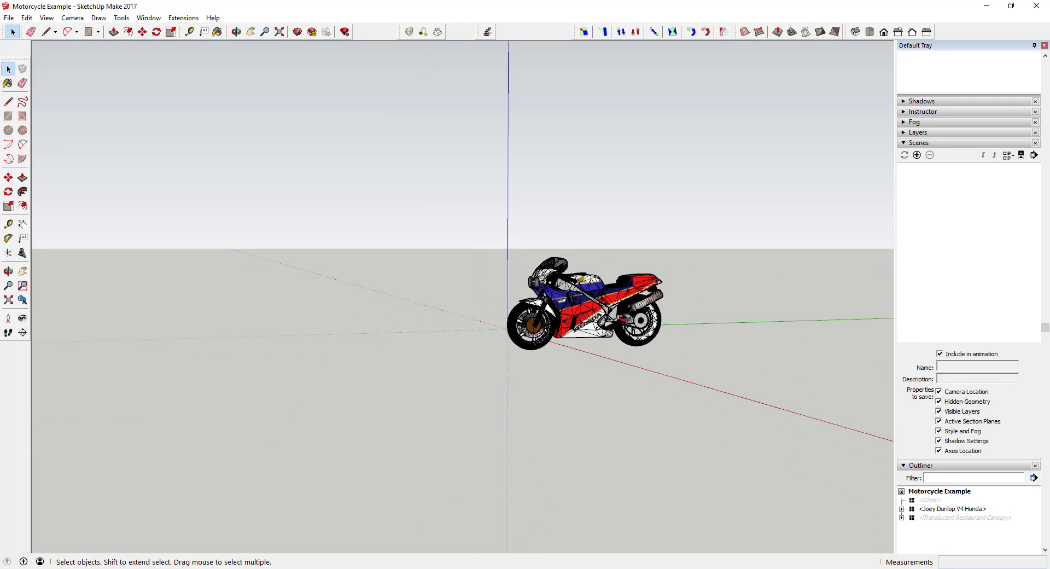
pyautogui.moveTo(606, 279); pyautogui.dragTo(668, 306, button='middle')
pyautogui.scroll(6, 618, 290)
pyautogui.press('space')
pyautogui.scroll(2, 677, 293)
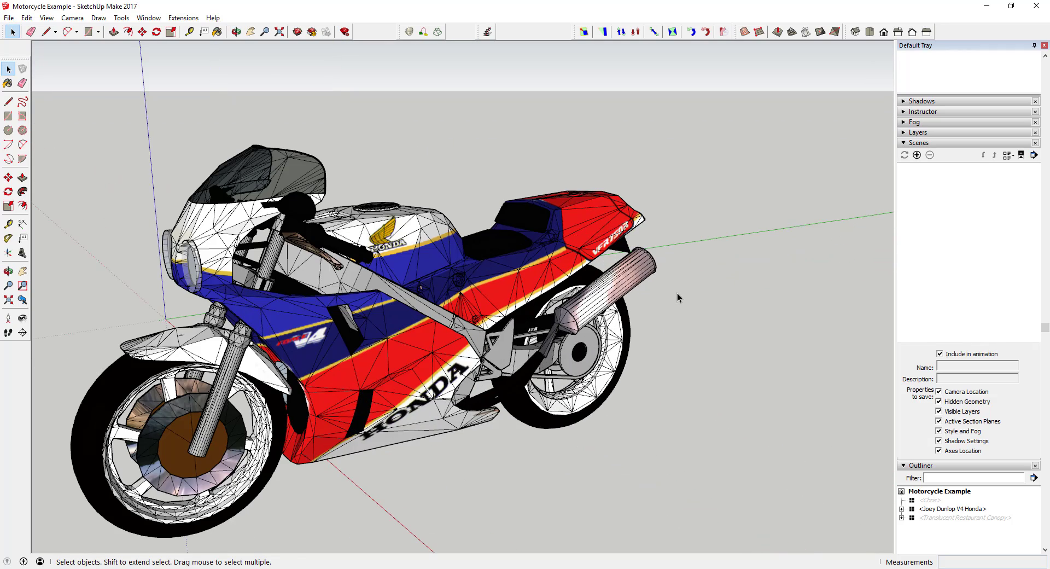
pyautogui.scroll(-3, 642, 299)
pyautogui.scroll(2, 555, 279)
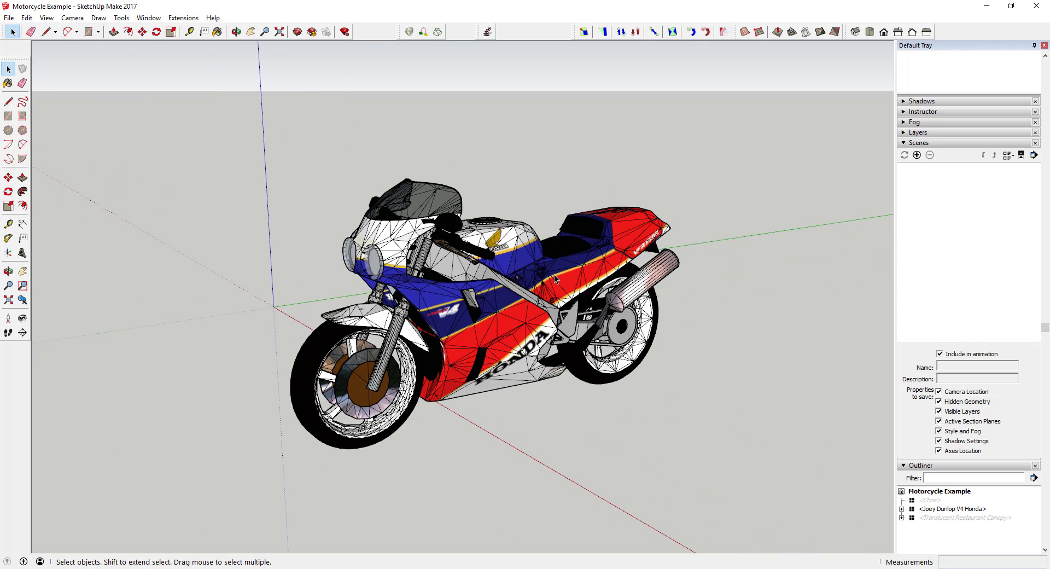
# Step: Add a first scene that saves the current view of the isolated motorcycle
pyautogui.click(46, 17)
pyautogui.moveTo(80, 189)
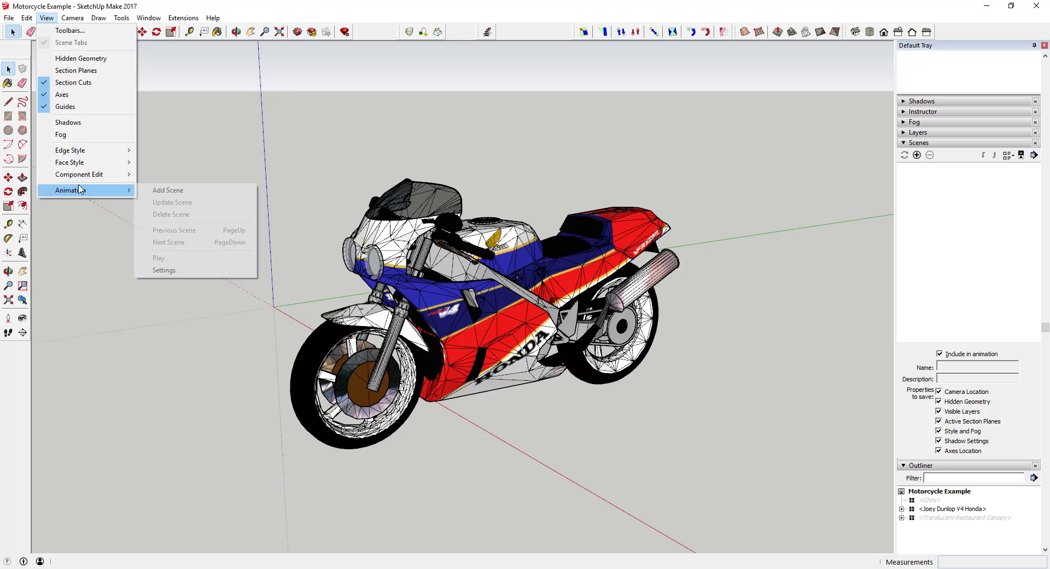
pyautogui.click(168, 190)
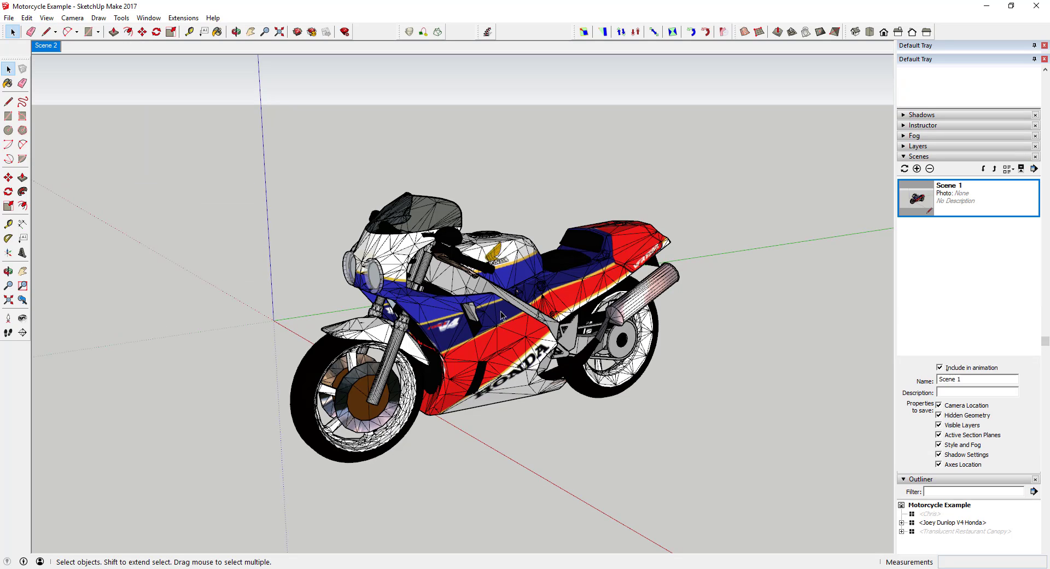
# Step: Open the motorcycle component, select the nested component inside it, and leave the component again without changes
pyautogui.moveTo(477, 308); pyautogui.dragTo(366, 311, button='middle')
pyautogui.scroll(2, 555, 293)
pyautogui.scroll(3, 366, 311)
pyautogui.doubleClick(370, 285)
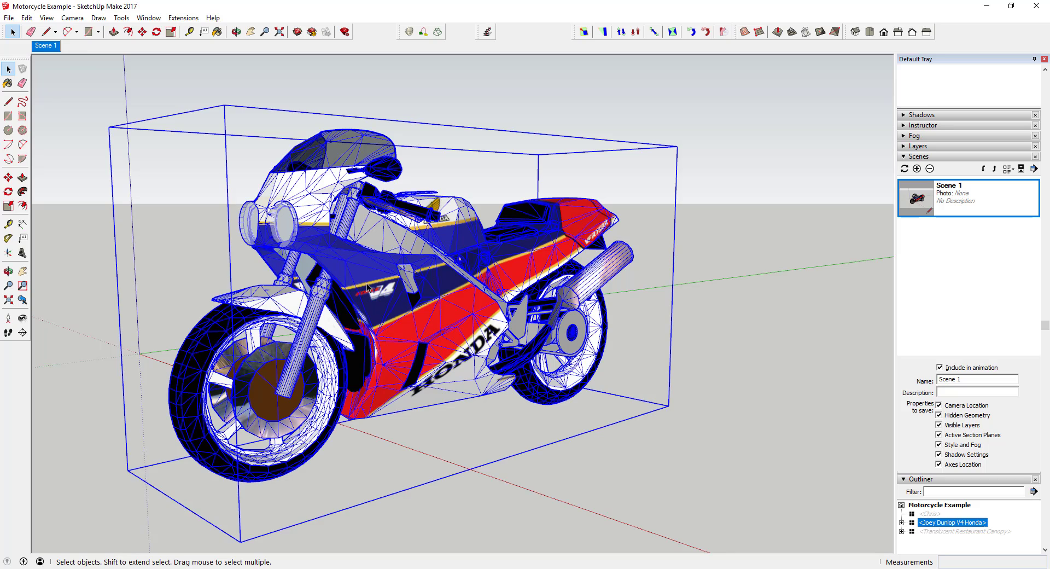
pyautogui.click(369, 285)
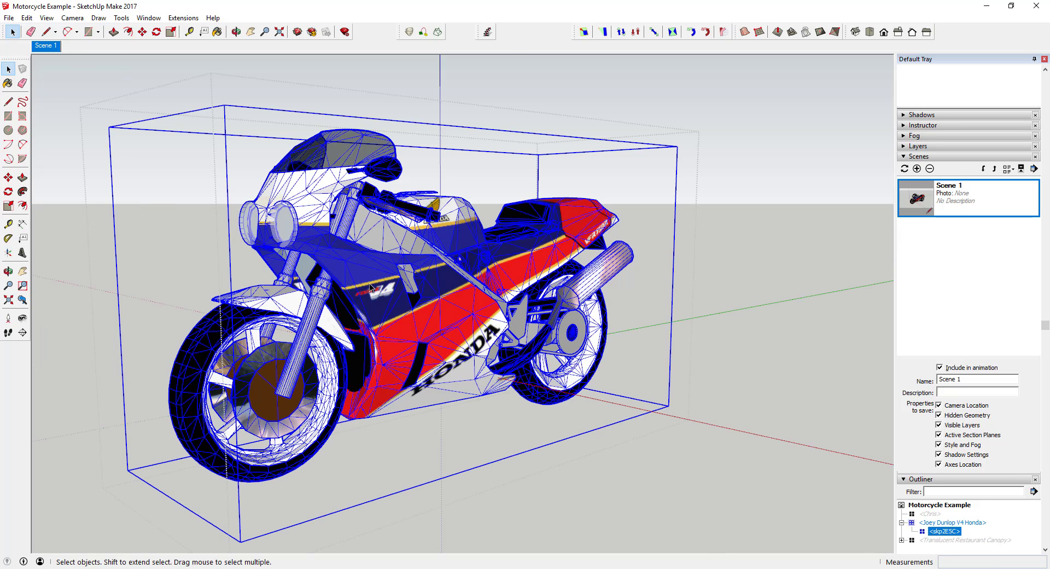
pyautogui.press('Escape')
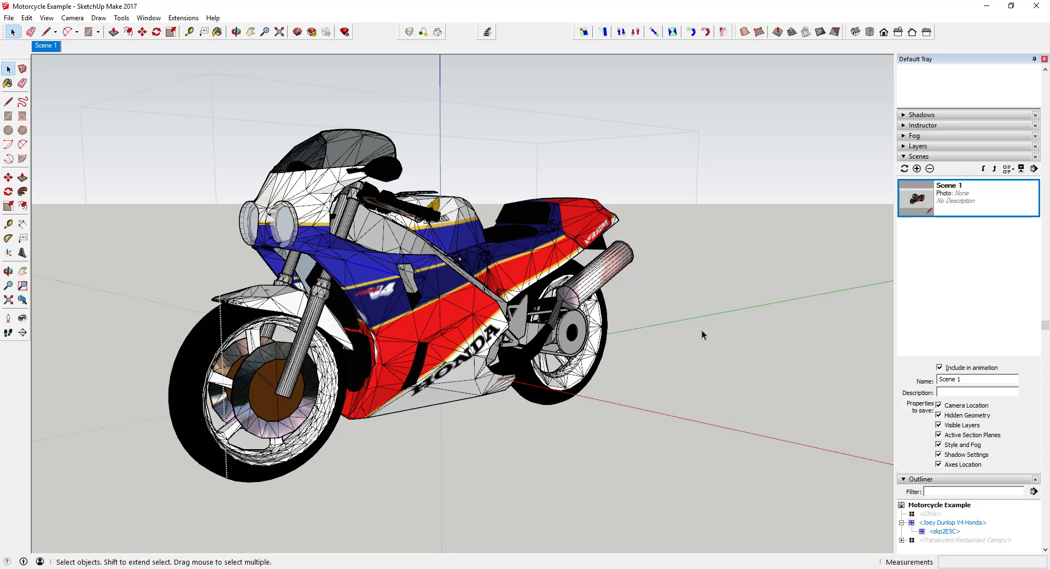
pyautogui.click(676, 340)
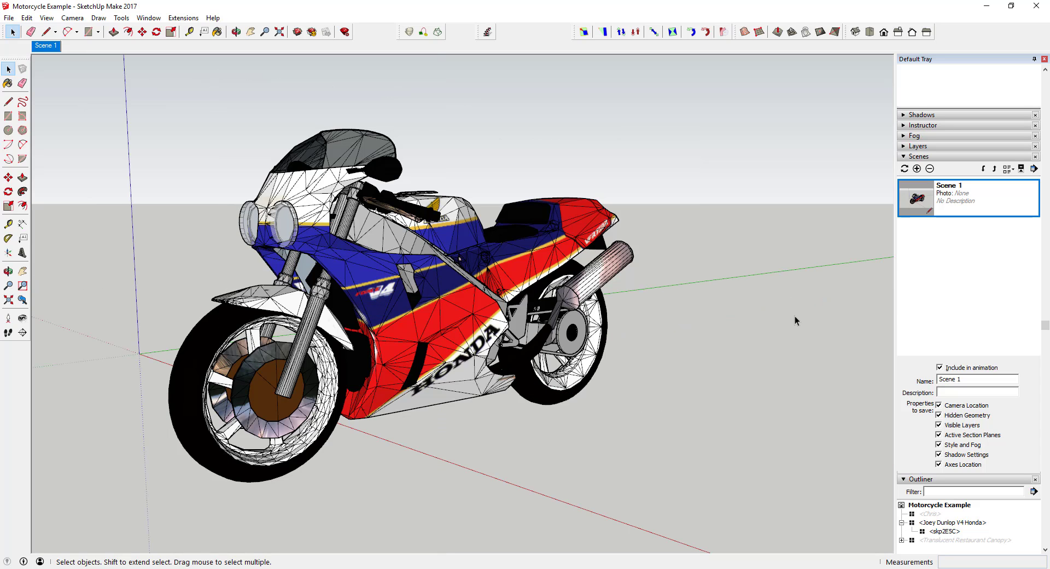
pyautogui.scroll(-3, 657, 311)
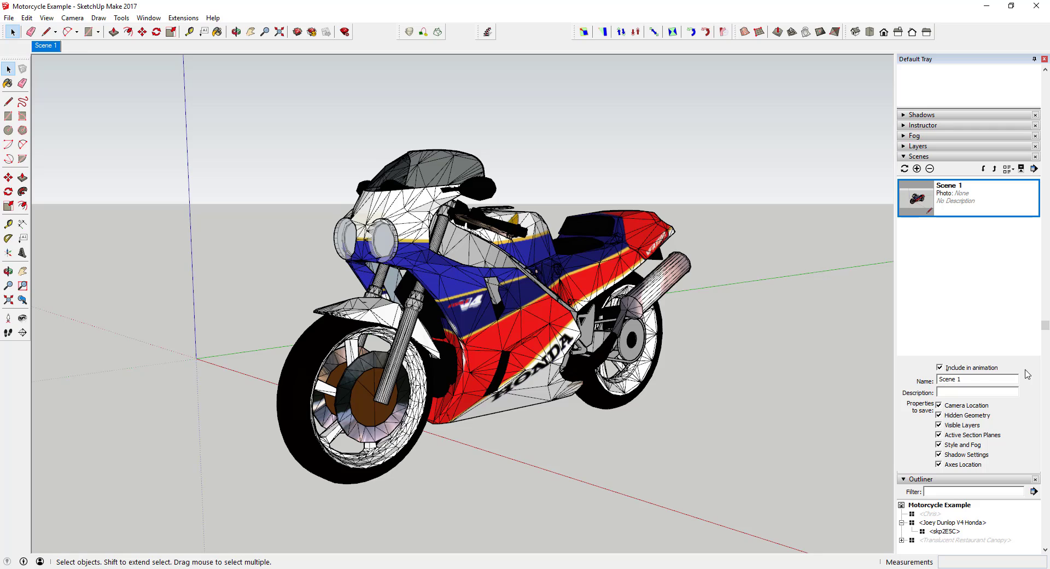
# Step: Rename the motorcycle scene as "Motorcyle Working Scene"
pyautogui.click(990, 379)
pyautogui.write('Motor')
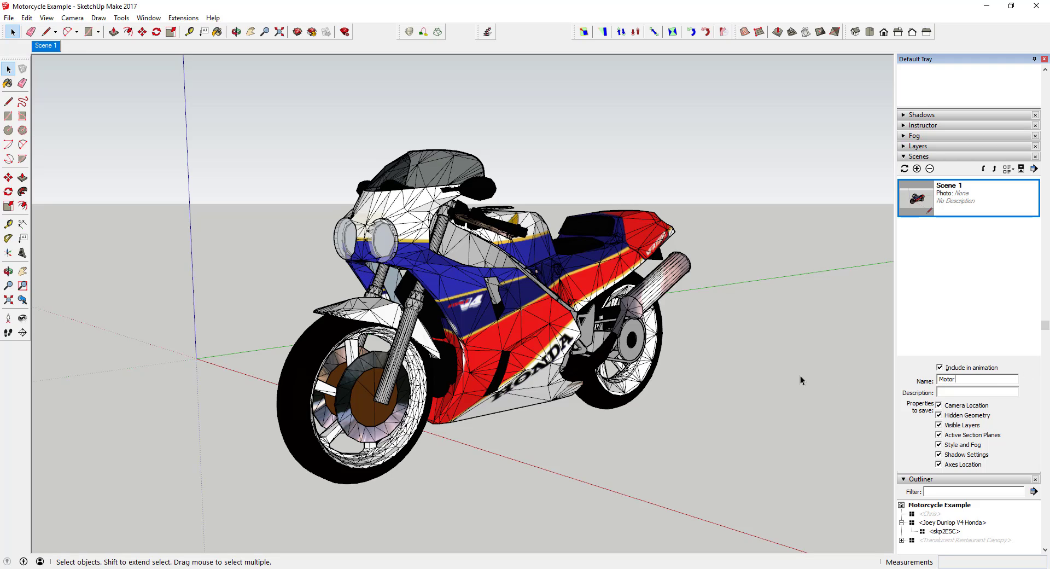
pyautogui.write('cyle Working Scene')
pyautogui.press('Return')
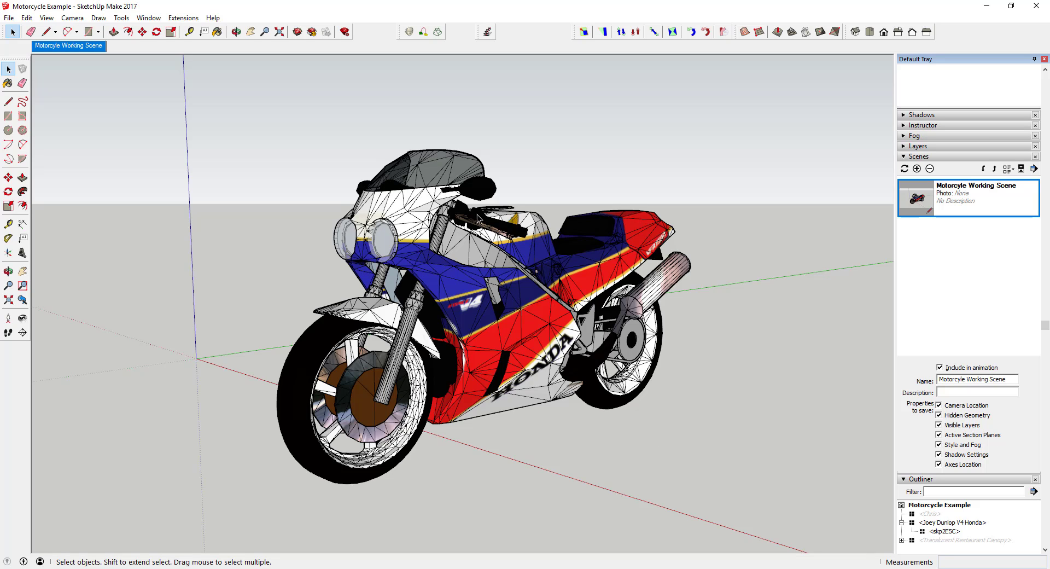
# Step: Hide the motorcycle component and unhide the Translucent Restaurant Canopy component
pyautogui.moveTo(477, 219); pyautogui.dragTo(484, 220, button='middle')
pyautogui.scroll(-5, 485, 235)
pyautogui.scroll(3, 487, 246)
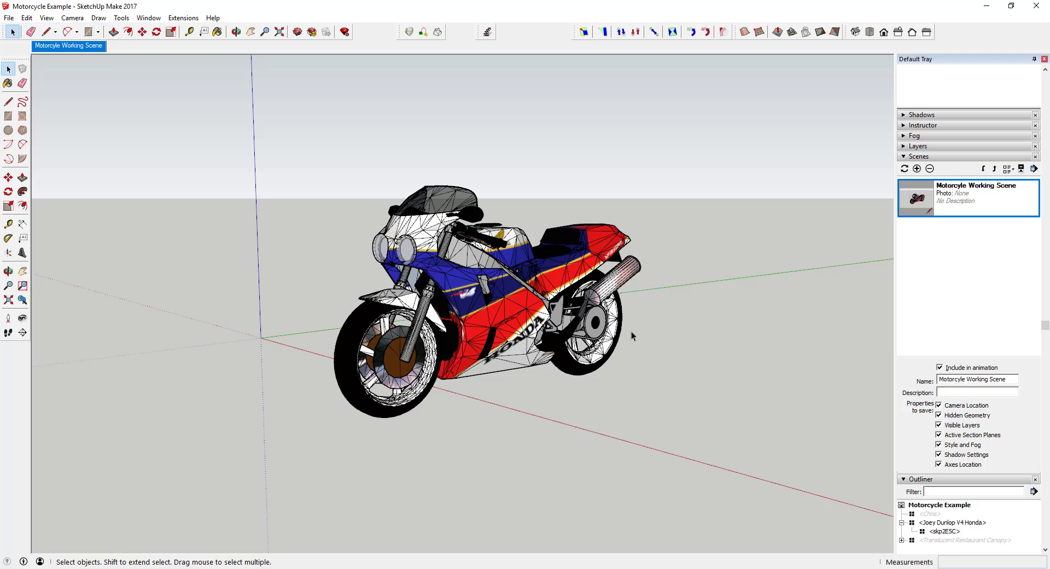
pyautogui.rightClick(930, 524)
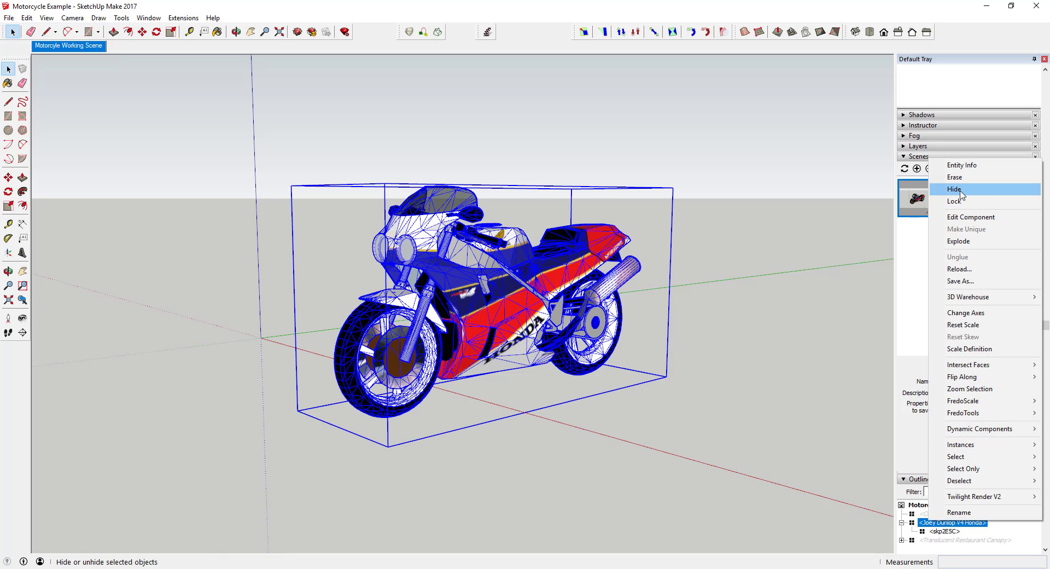
pyautogui.press('Escape')
pyautogui.rightClick(963, 539)
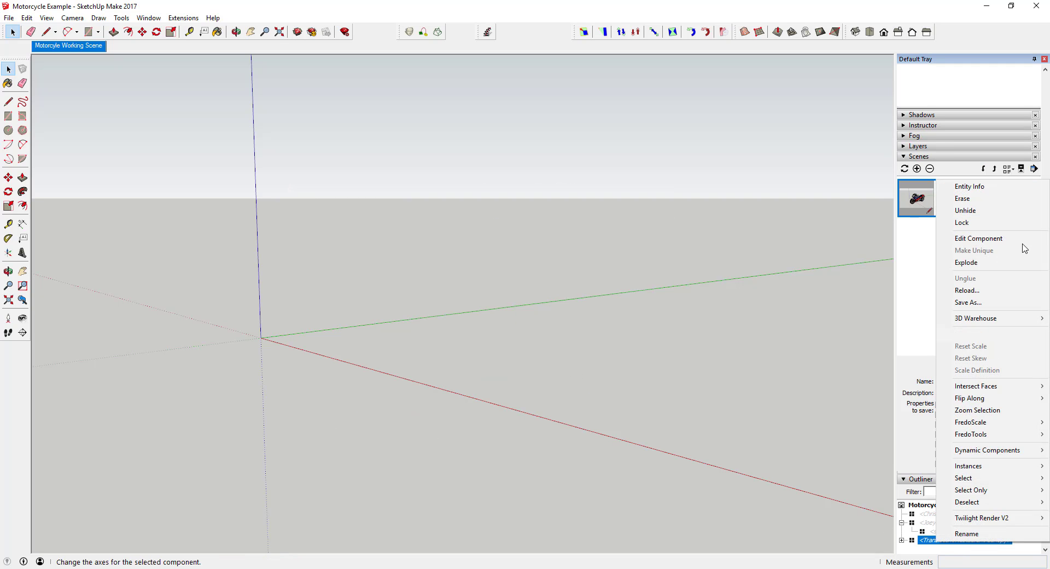
pyautogui.click(972, 212)
# Step: Save a view among the restaurant's tables, palms and columns as a new scene named "Restaurant Working Scene"
pyautogui.keyDown('shift'); pyautogui.moveTo(382, 174); pyautogui.dragTo(335, 262, button='middle'); pyautogui.keyUp('shift')
pyautogui.press('o')
pyautogui.moveTo(400, 262); pyautogui.dragTo(511, 256)
pyautogui.moveTo(512, 256); pyautogui.dragTo(611, 229, button='middle')
pyautogui.scroll(-2, 611, 229)
pyautogui.scroll(1, 392, 373)
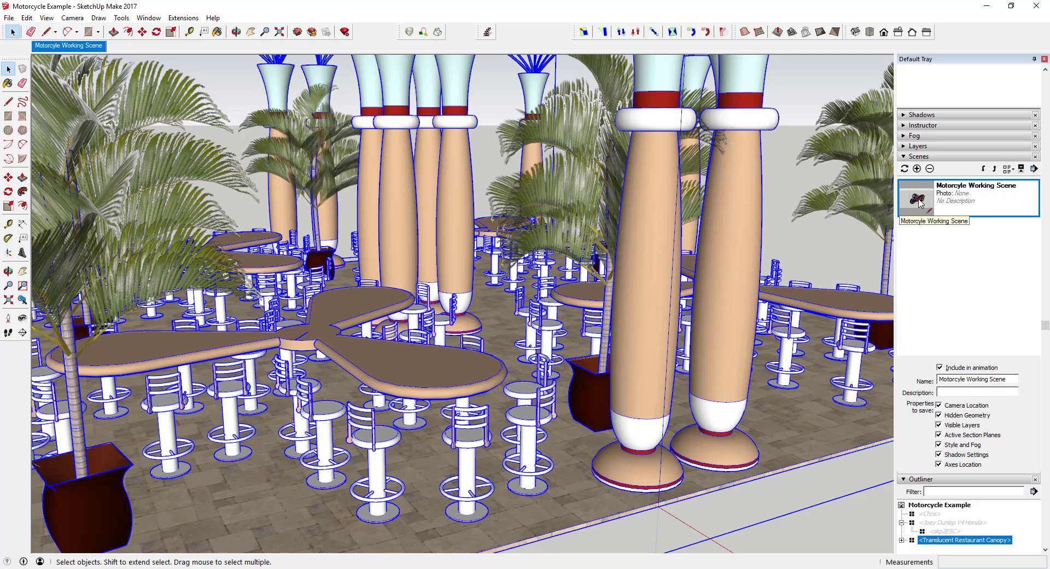
pyautogui.click(917, 169)
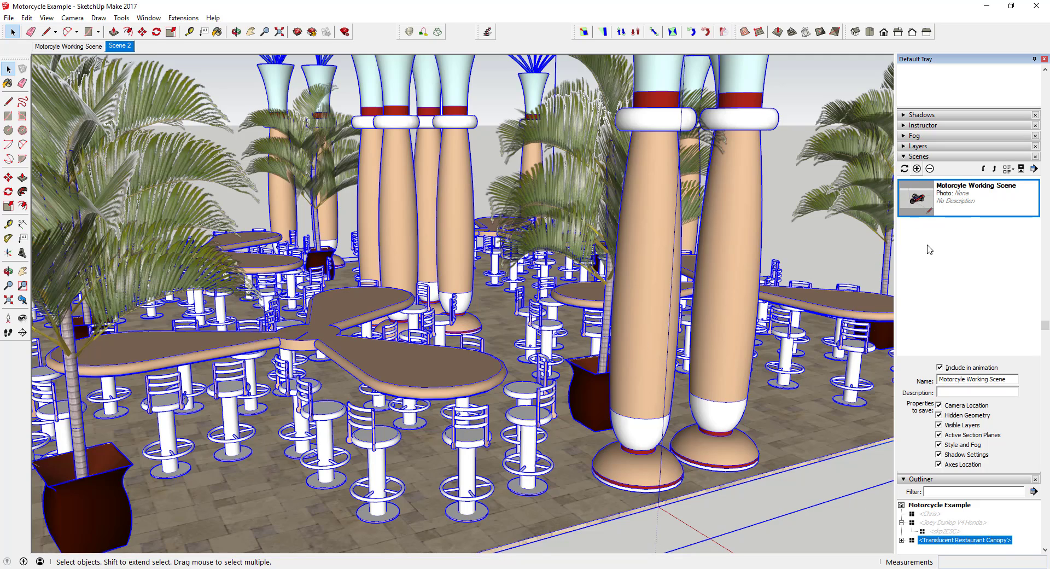
pyautogui.hotkey('ctrl', 'a')
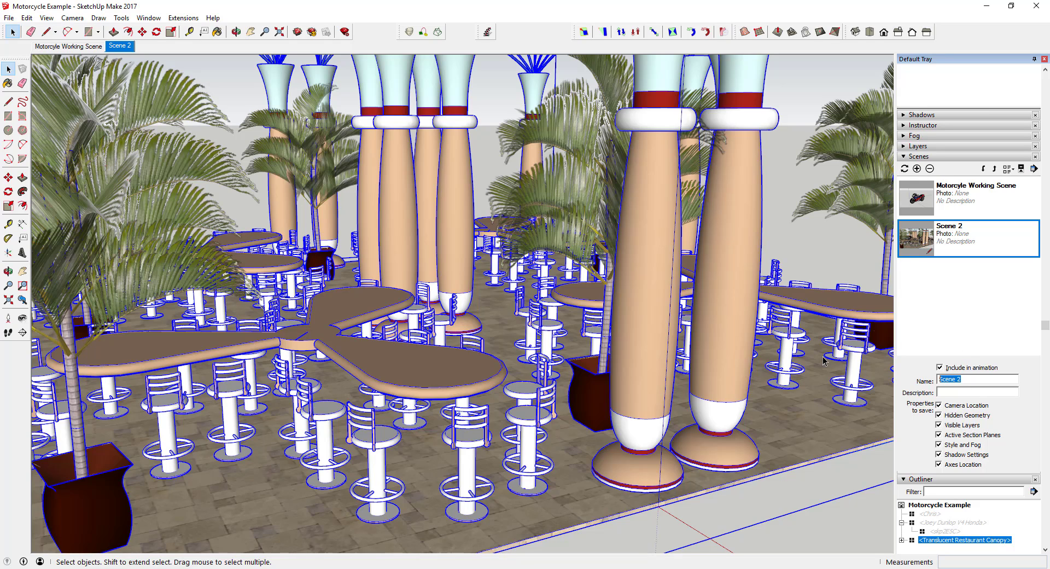
pyautogui.write('Restaurant Working Wo')
pyautogui.press('Return')
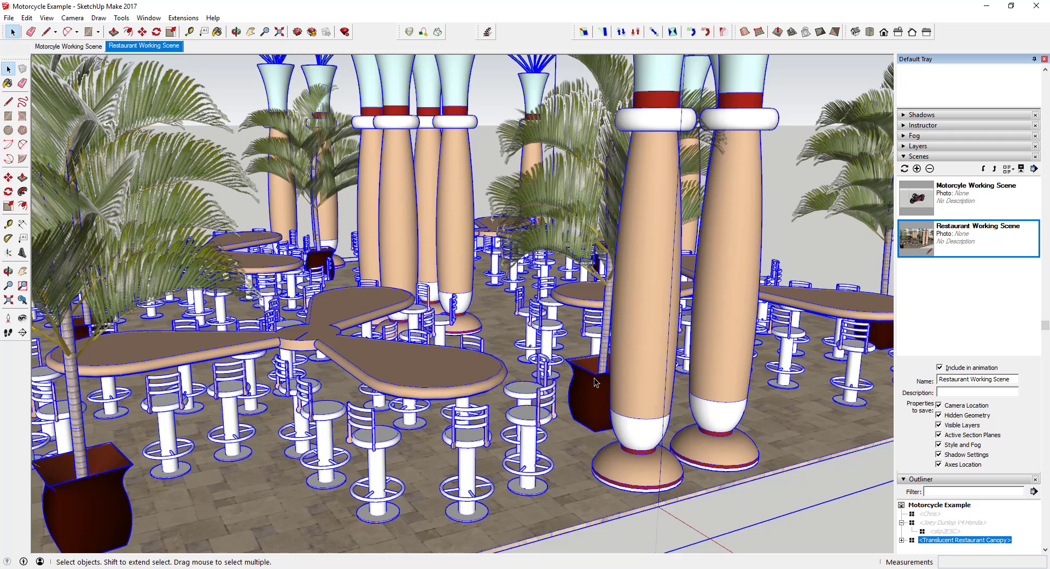
# Step: Unhide the standing man figure and the motorcycle so they show together with the restaurant canopy
pyautogui.moveTo(535, 350); pyautogui.dragTo(536, 368, button='middle')
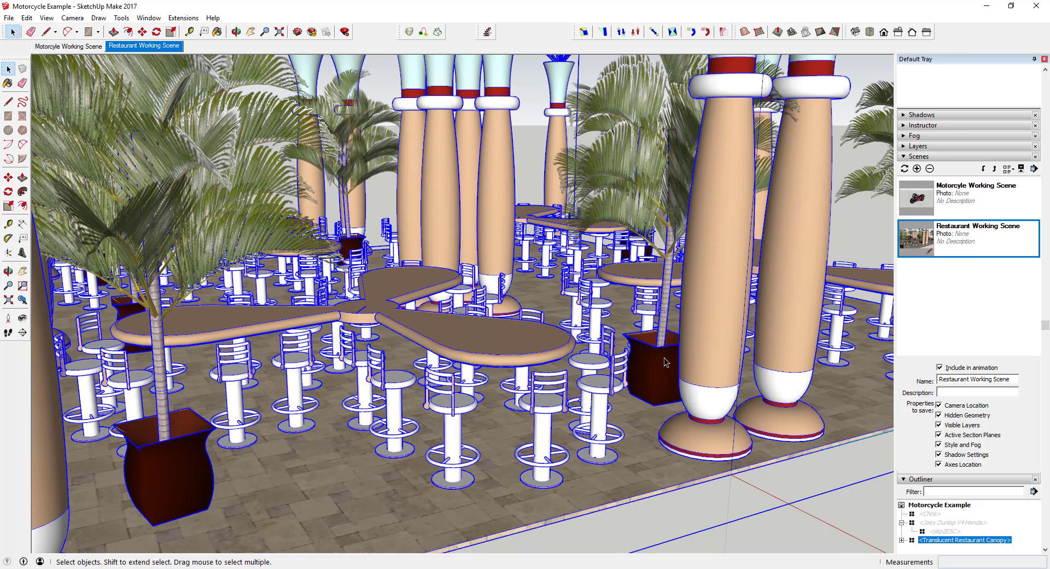
pyautogui.moveTo(679, 348); pyautogui.dragTo(574, 295, button='middle')
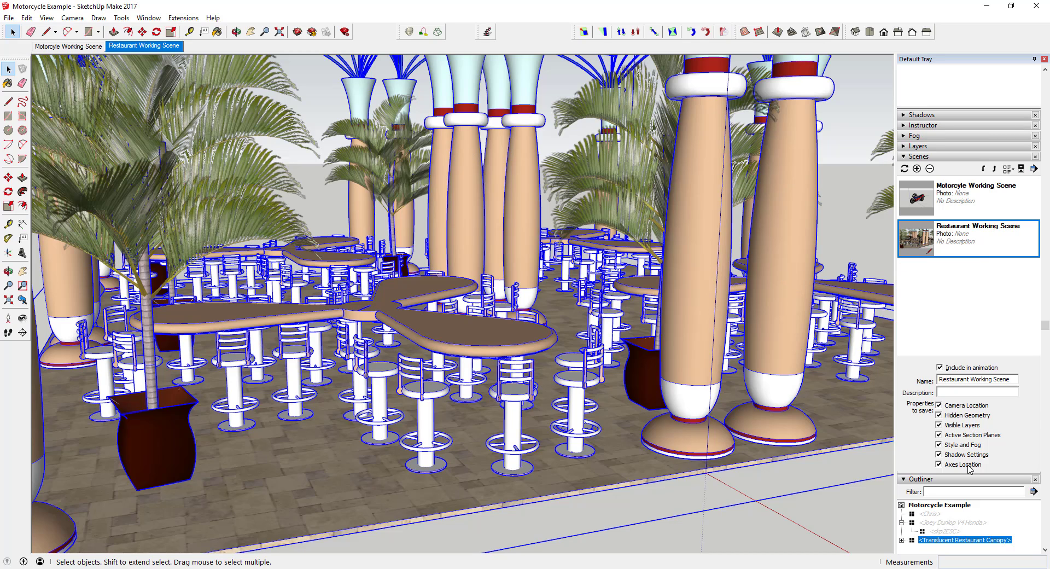
pyautogui.click(931, 513)
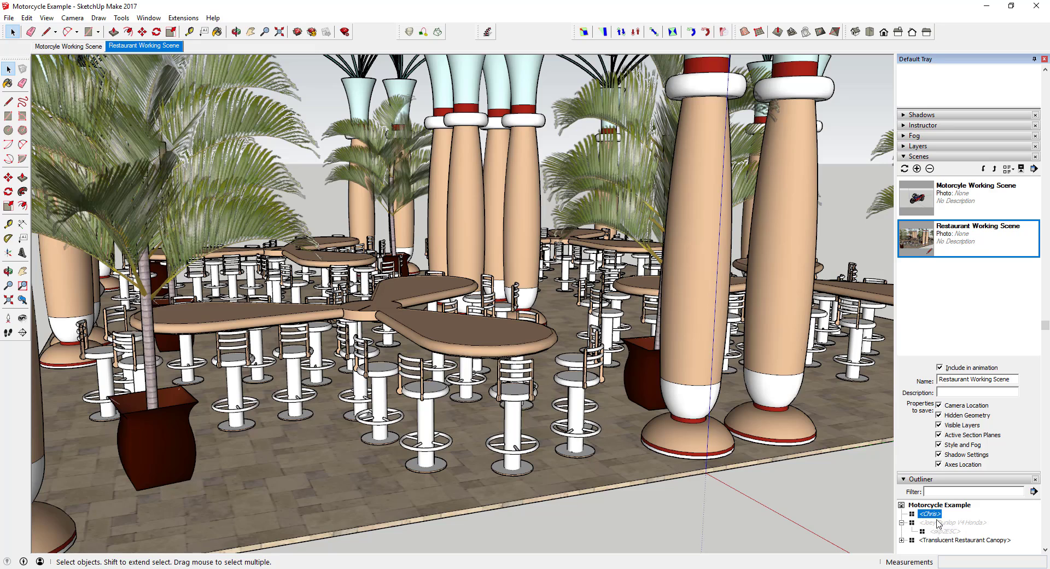
pyautogui.rightClick(933, 515)
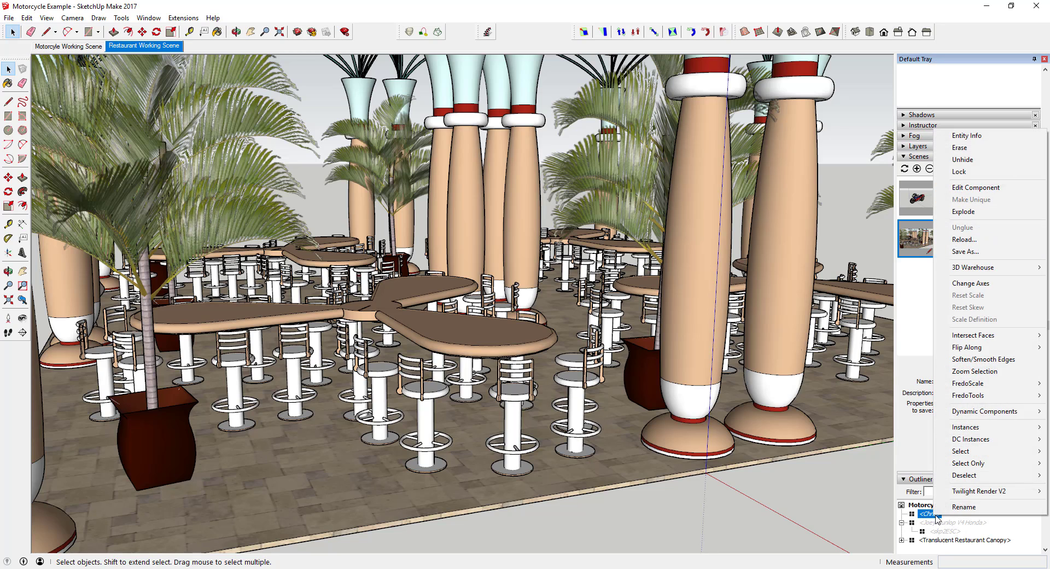
pyautogui.click(972, 162)
pyautogui.rightClick(938, 522)
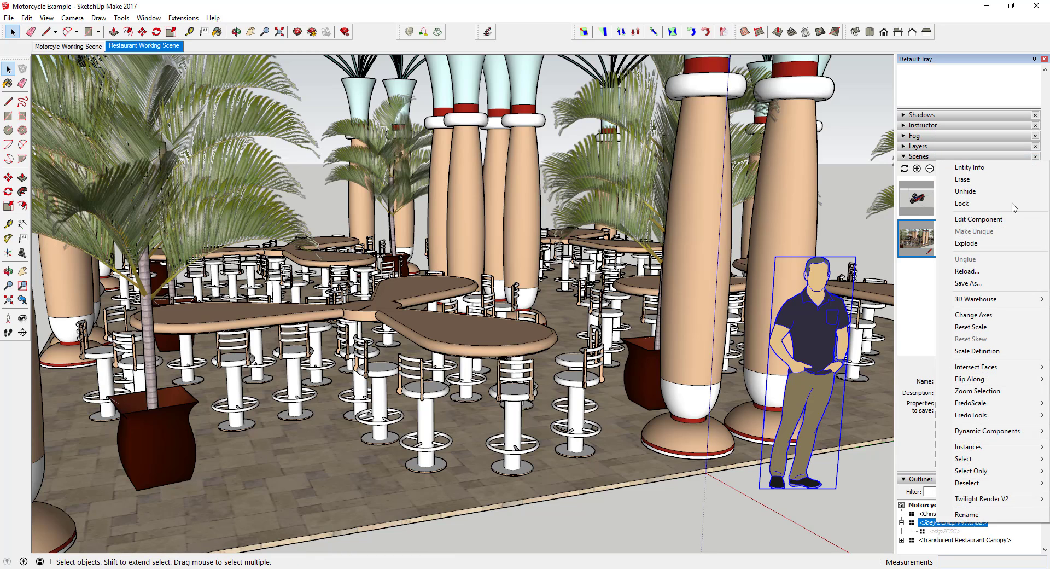
pyautogui.click(957, 191)
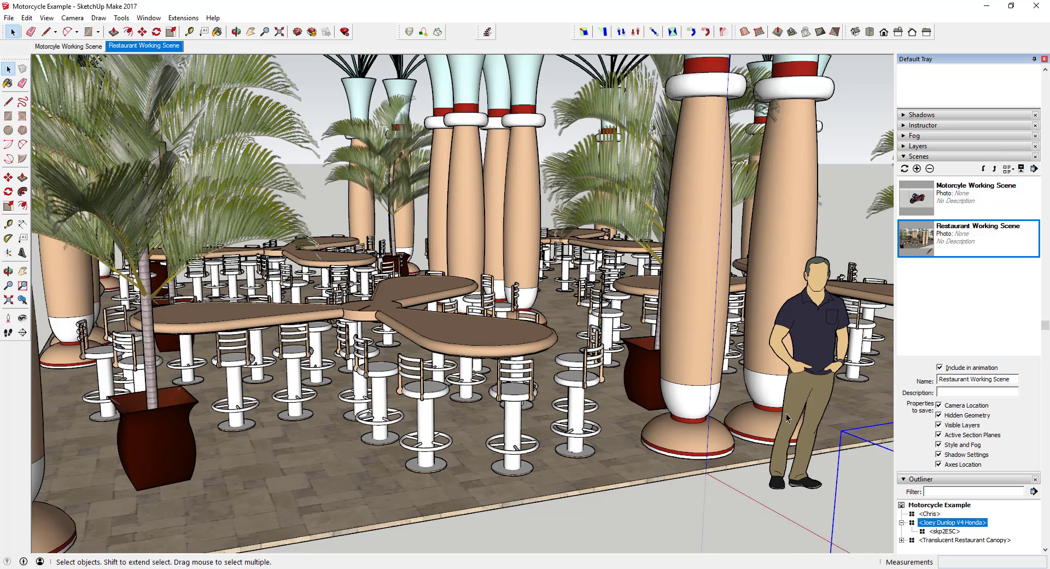
# Step: Save a side view of the motorcycle and man in front of the restaurant as a new scene named "Complete Scene"
pyautogui.moveTo(683, 377); pyautogui.dragTo(427, 271, button='middle')
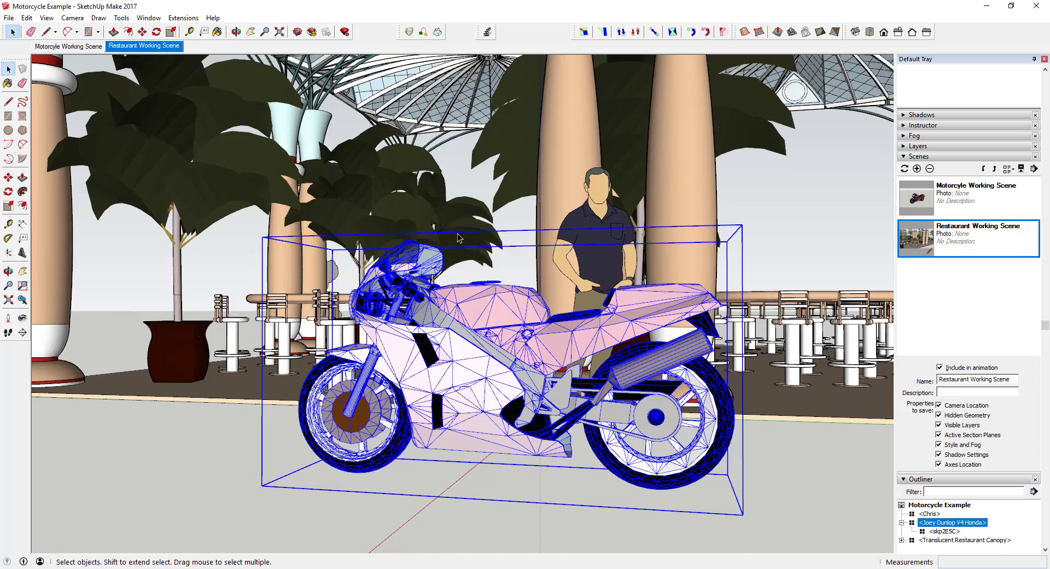
pyautogui.scroll(5, 508, 270)
pyautogui.scroll(-5, 517, 272)
pyautogui.moveTo(516, 272); pyautogui.dragTo(215, 291, button='middle')
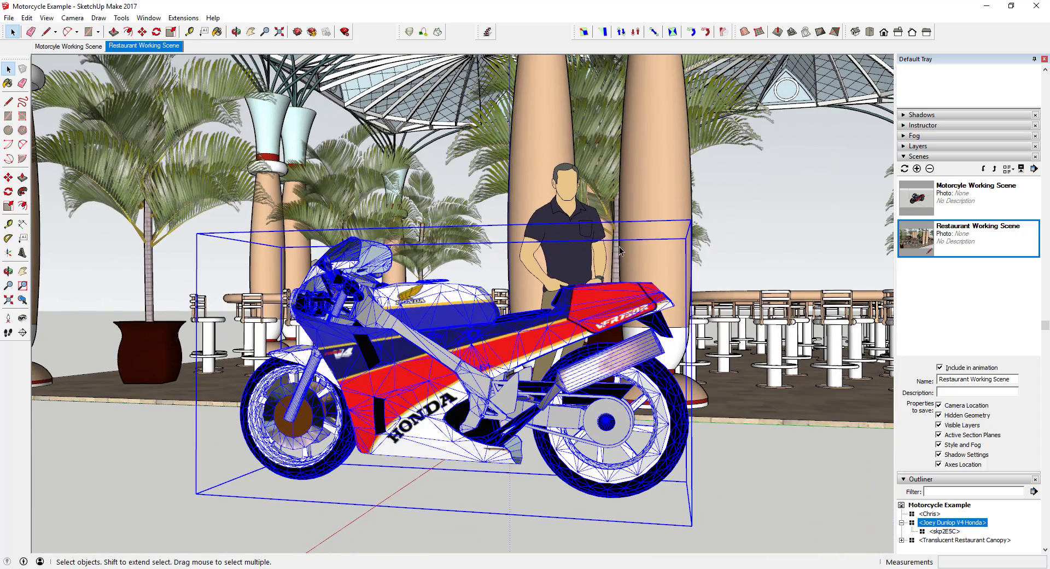
pyautogui.scroll(4, 430, 279)
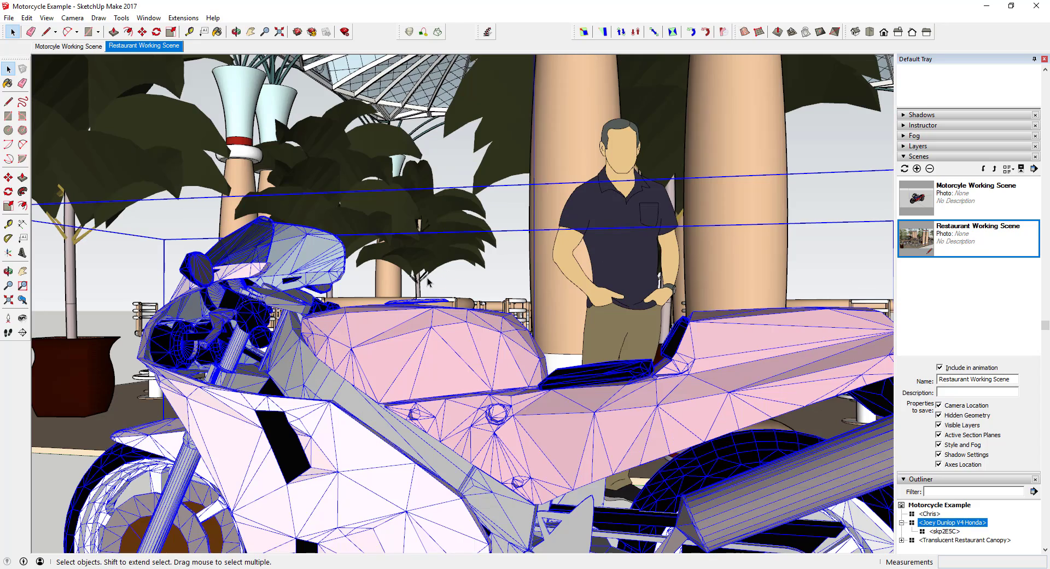
pyautogui.scroll(-4, 430, 278)
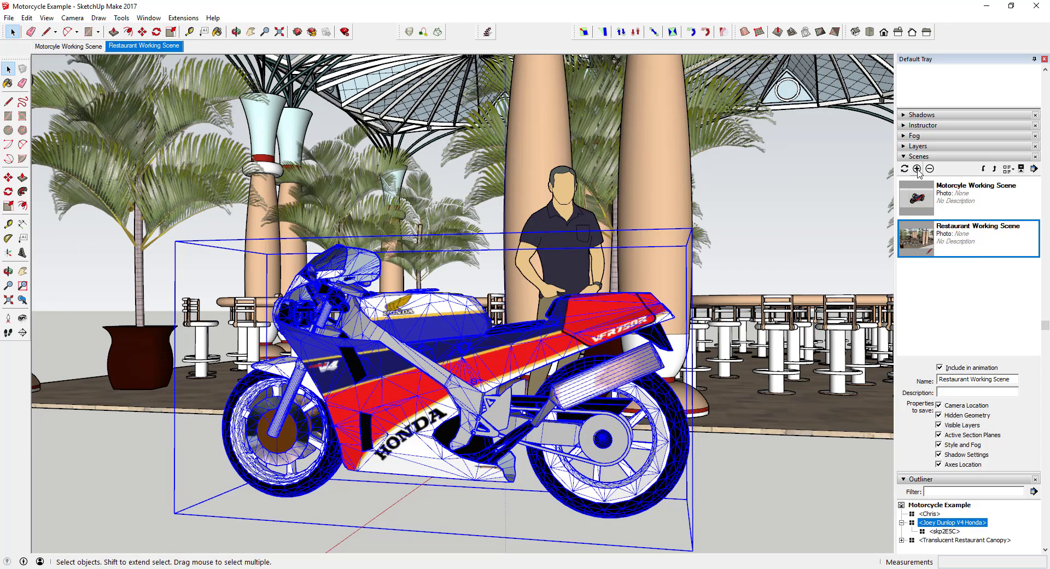
pyautogui.click(917, 169)
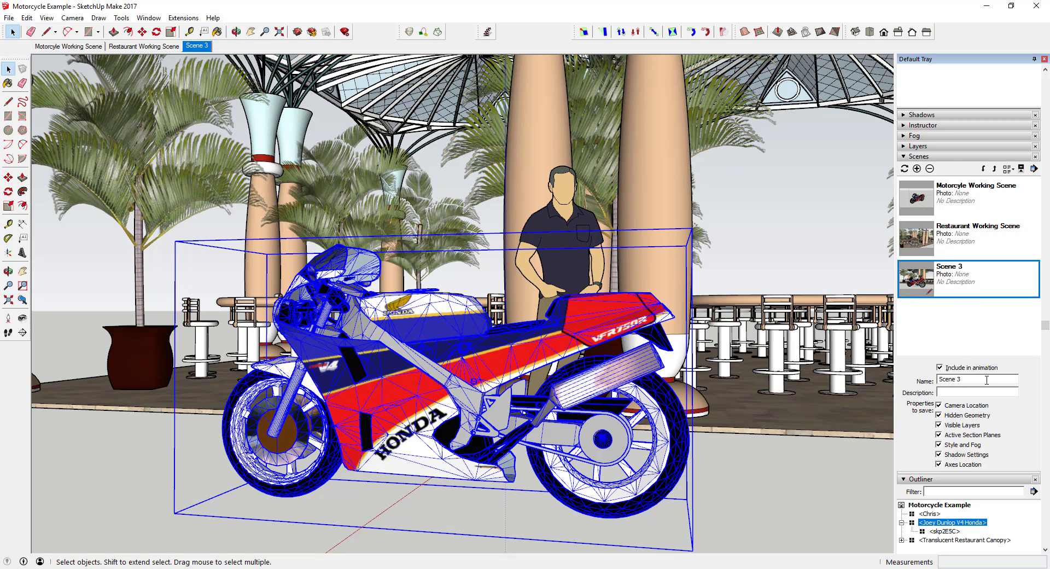
pyautogui.moveTo(975, 379); pyautogui.dragTo(841, 375)
pyautogui.write('Complete')
pyautogui.press('Return')
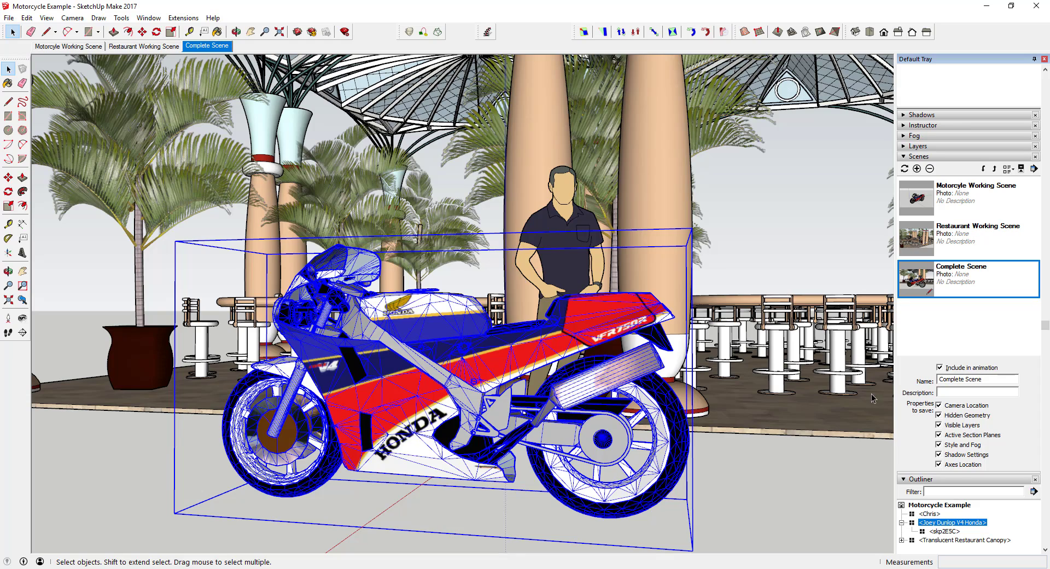
# Step: Apply the Simple Style from the Default Styles collection to the model
pyautogui.moveTo(564, 377); pyautogui.dragTo(395, 261, button='middle')
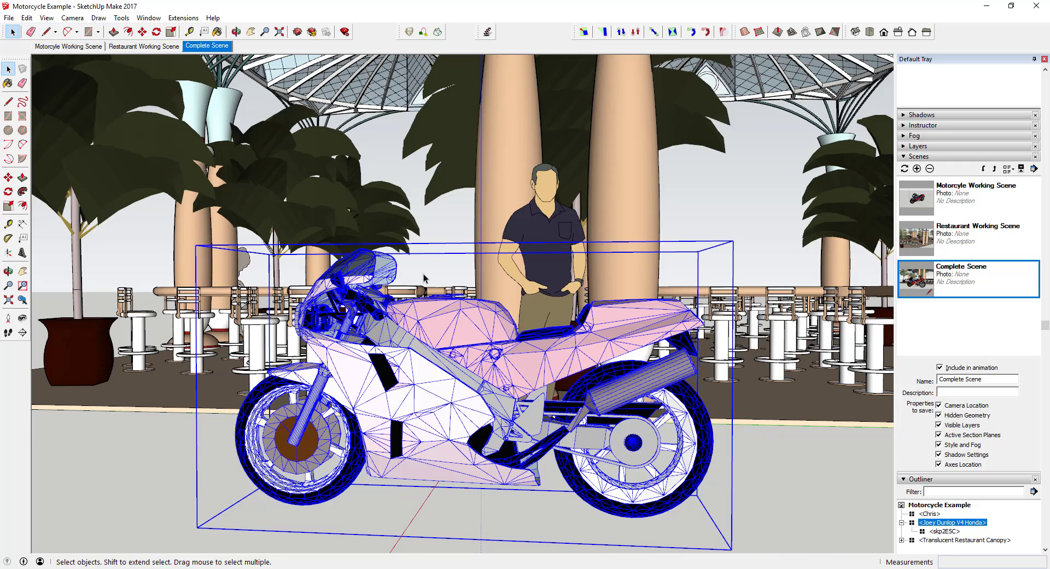
pyautogui.scroll(2, 428, 276)
pyautogui.scroll(-4, 463, 259)
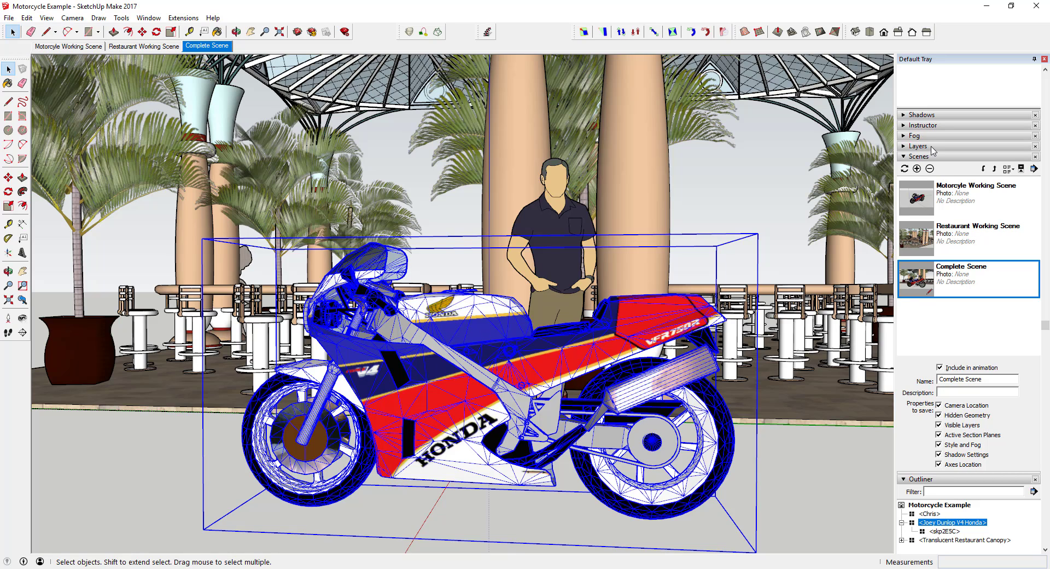
pyautogui.scroll(3, 928, 104)
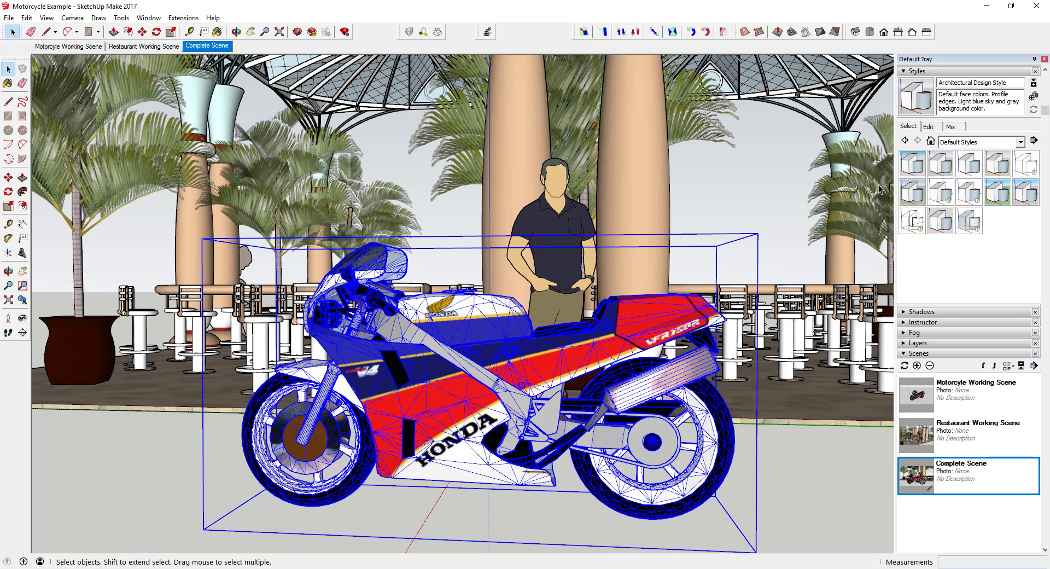
pyautogui.click(998, 192)
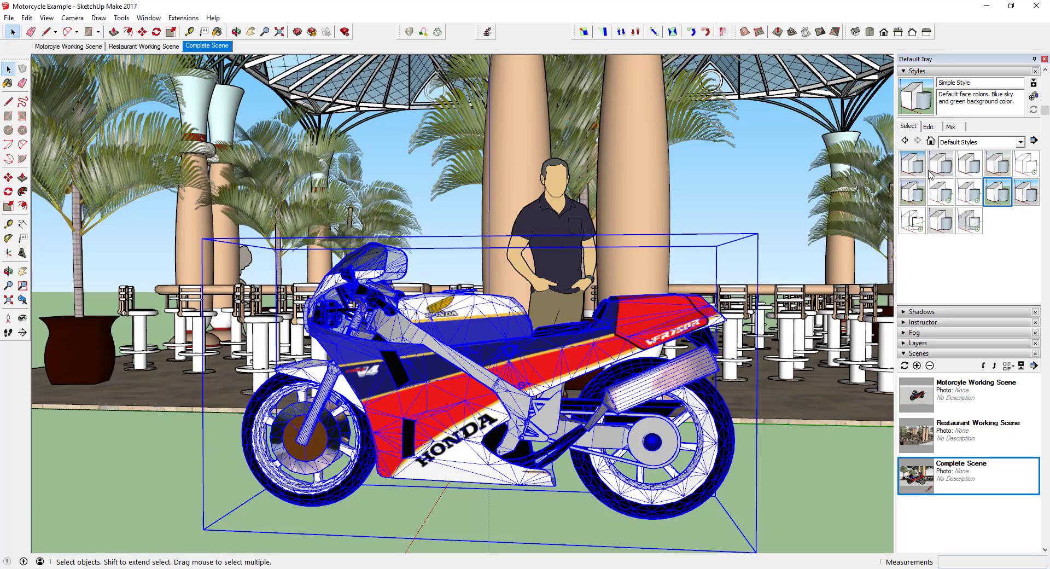
# Step: Turn on the ground display in the background settings of the current style
pyautogui.scroll(3, 494, 232)
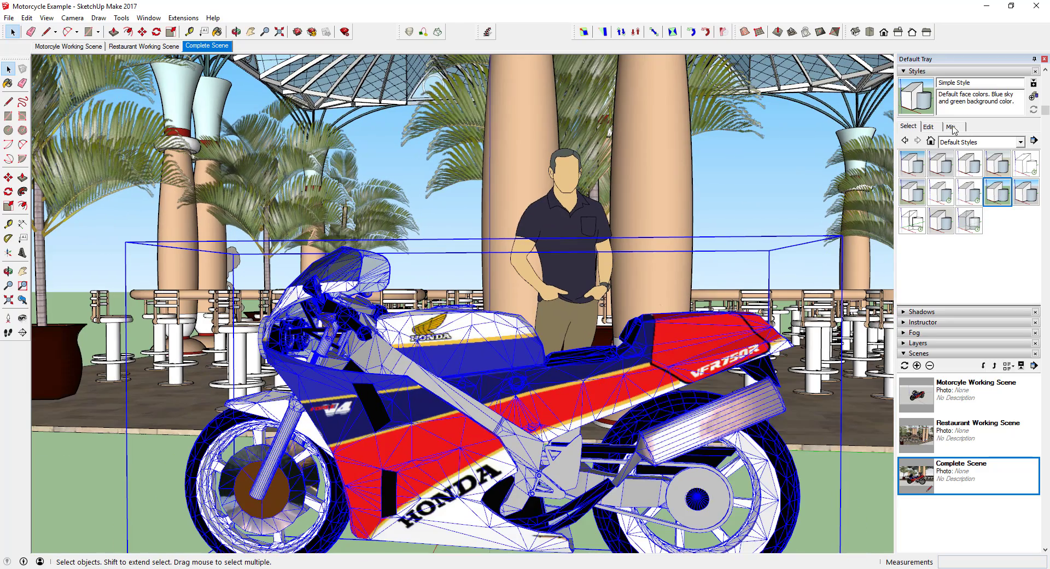
pyautogui.click(933, 127)
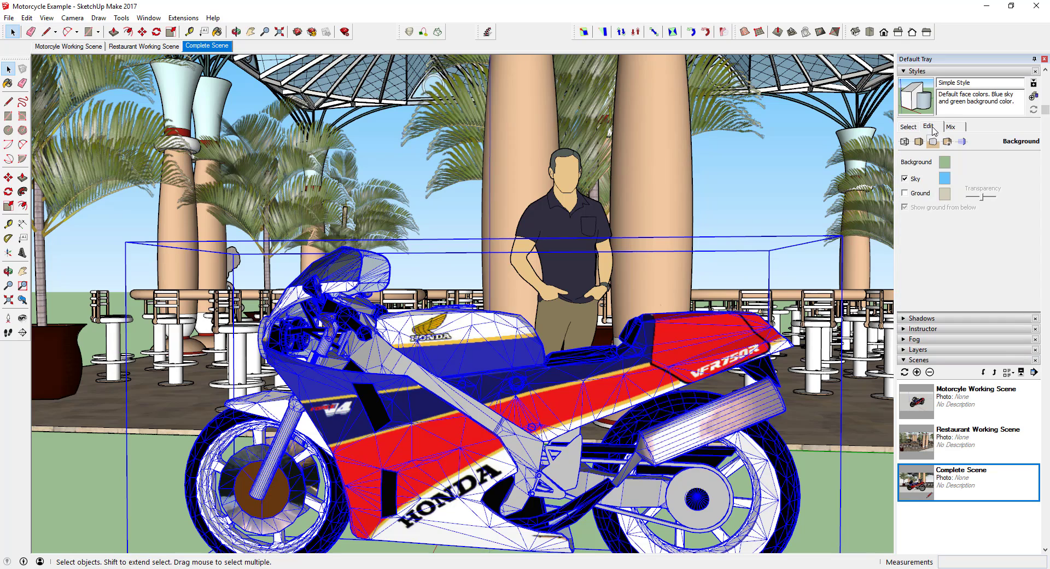
pyautogui.click(905, 193)
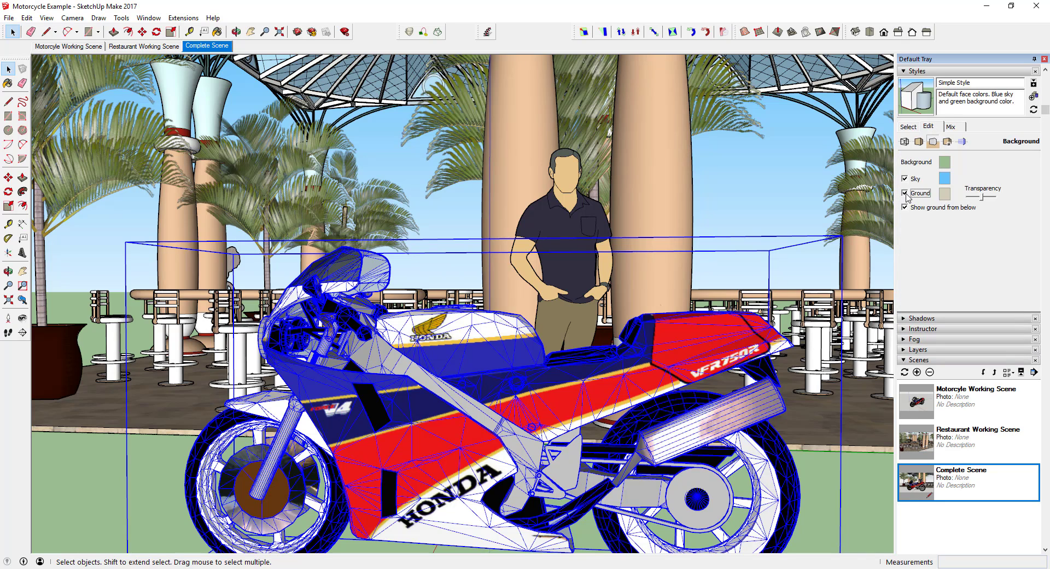
# Step: Add the image sky-1286888_1280 to the style as a background watermark, stretched to fit the screen with locked aspect ratio
pyautogui.click(948, 142)
pyautogui.click(905, 174)
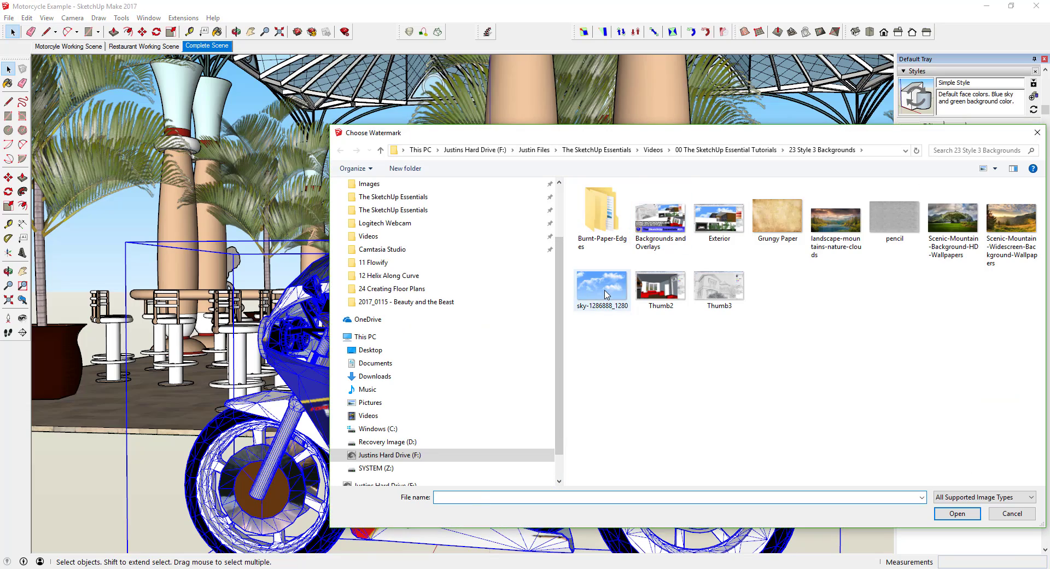
pyautogui.doubleClick(601, 289)
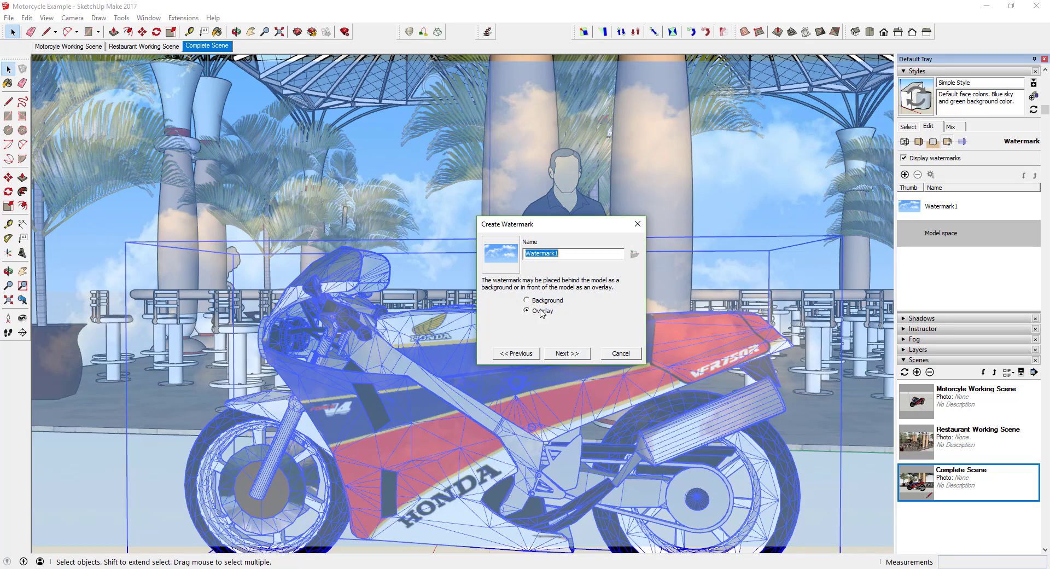
pyautogui.click(543, 300)
pyautogui.click(567, 353)
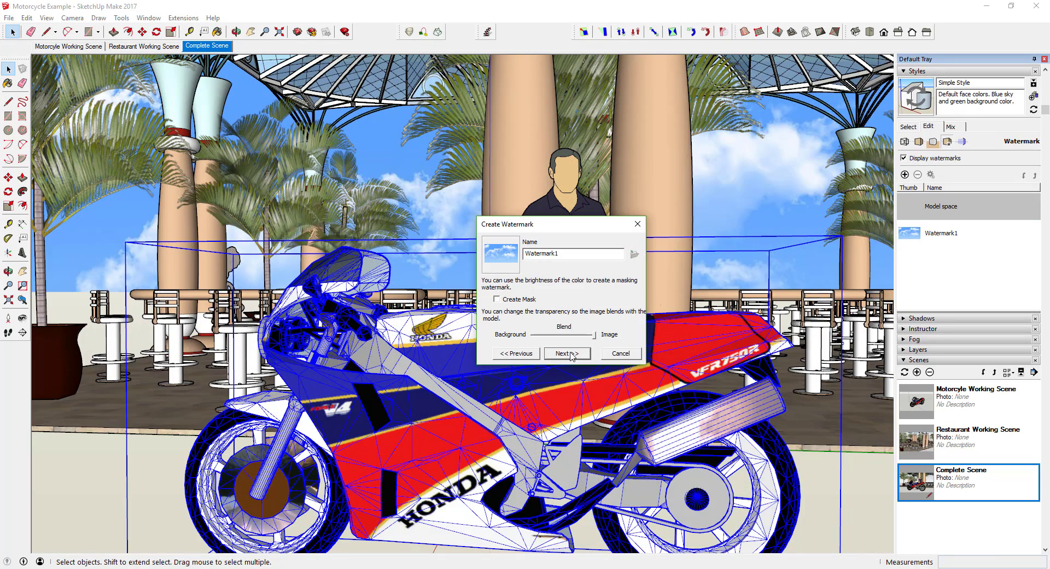
pyautogui.click(567, 353)
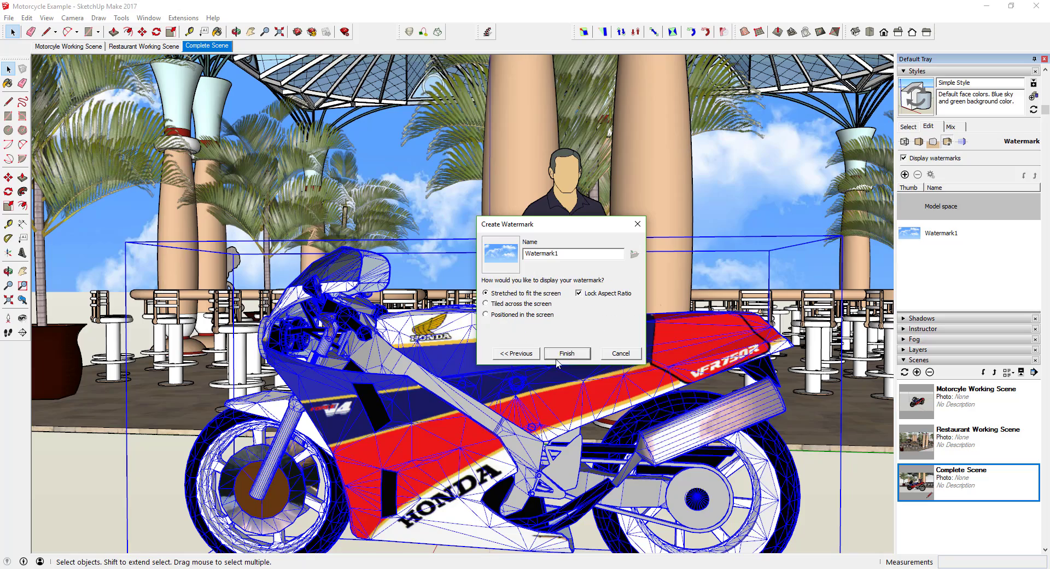
pyautogui.click(558, 357)
# Step: Reframe the view on the motorcycle's front and side, with the man, stools and palm trees behind it
pyautogui.scroll(2, 560, 310)
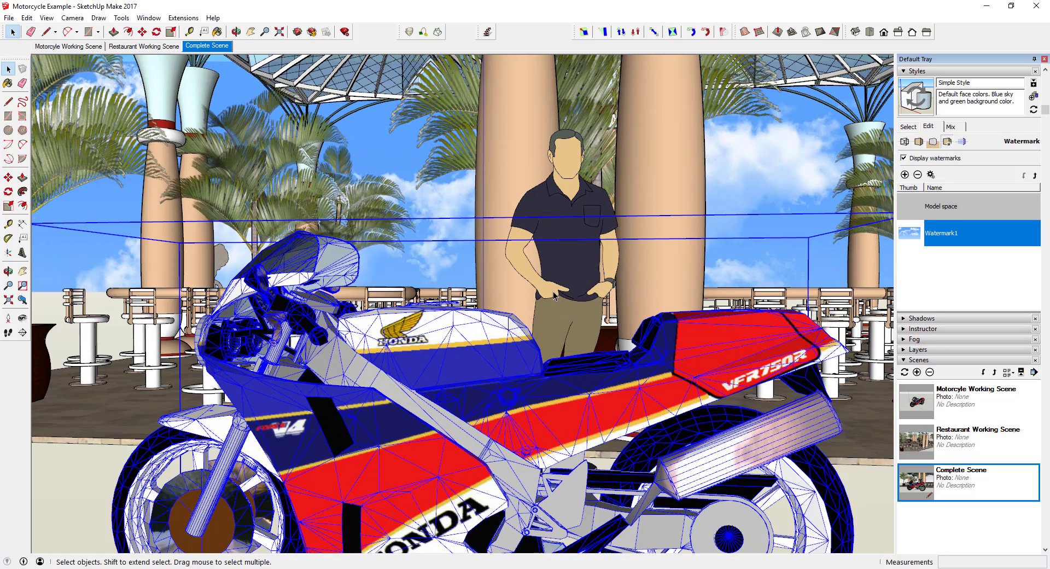
pyautogui.moveTo(553, 296)
pyautogui.mouseDown(button='middle')
pyautogui.moveTo(578, 285)
pyautogui.moveTo(614, 297)
pyautogui.moveTo(600, 269)
pyautogui.moveTo(552, 279)
pyautogui.moveTo(546, 255)
pyautogui.mouseUp(button='middle')
pyautogui.scroll(3, 460, 207)
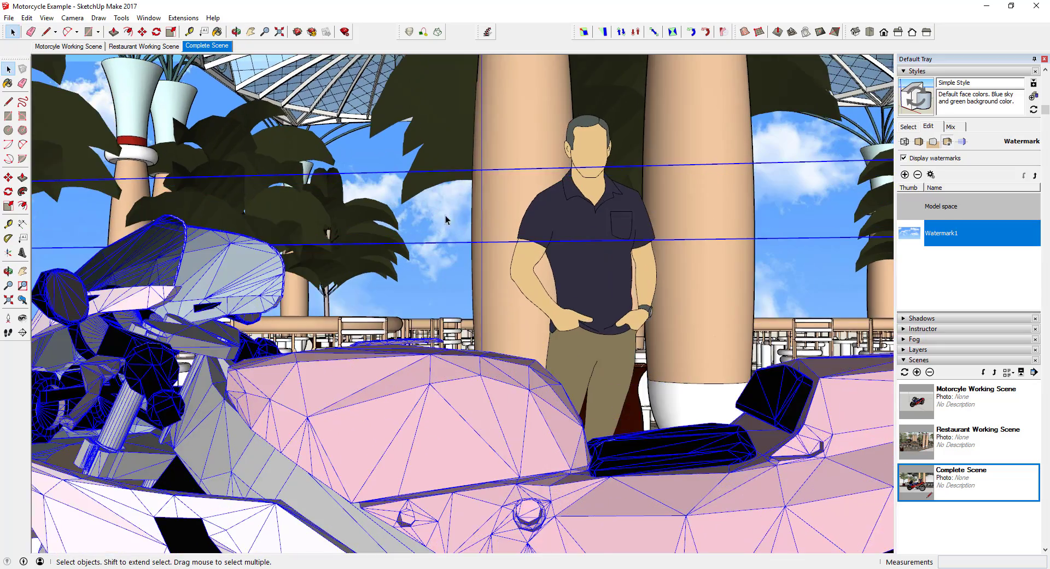
pyautogui.scroll(-5, 405, 213)
pyautogui.moveTo(417, 260); pyautogui.dragTo(481, 306, button='middle')
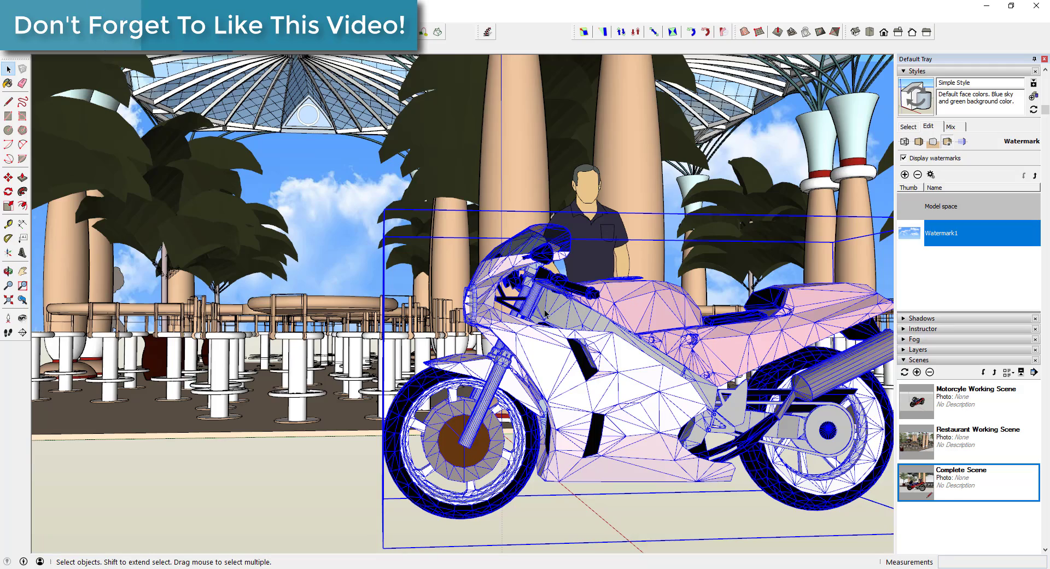
pyautogui.scroll(2, 567, 287)
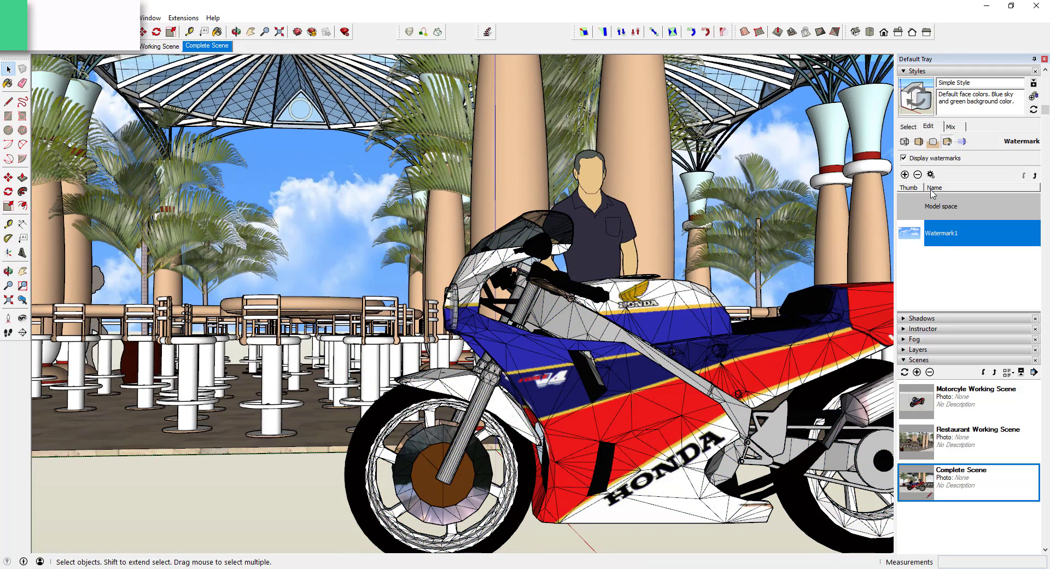
# Step: Turn off profiles in the style's edge settings and compare the model with edges hidden and shown, leaving edges on
pyautogui.click(904, 142)
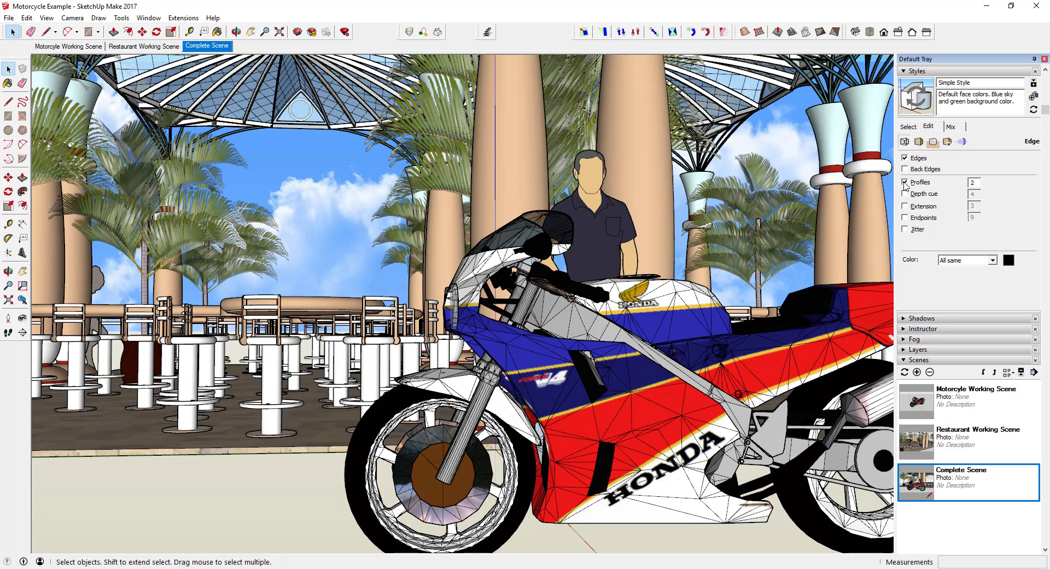
pyautogui.click(905, 182)
pyautogui.click(905, 183)
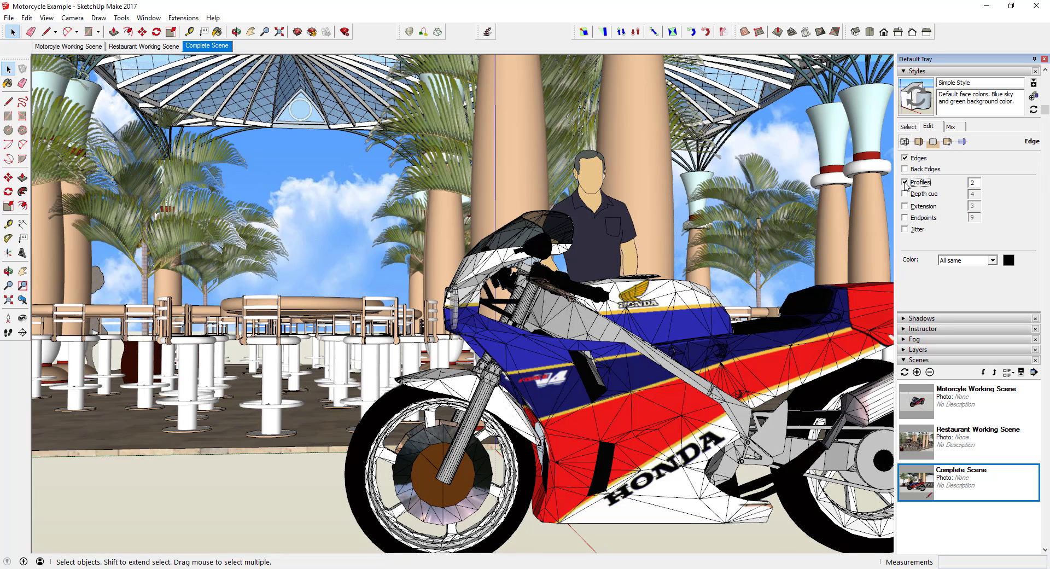
pyautogui.click(905, 182)
pyautogui.click(905, 158)
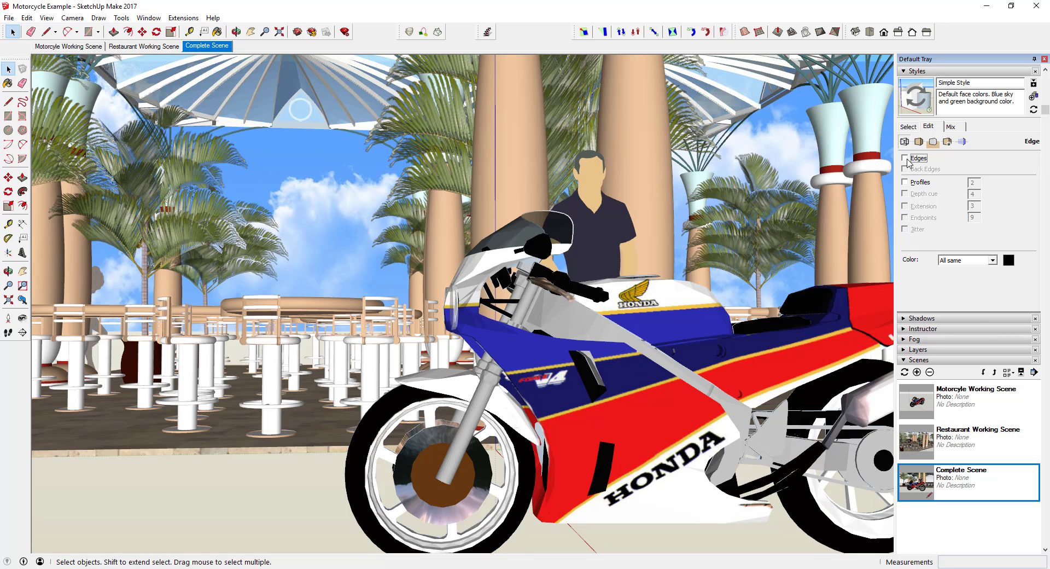
pyautogui.click(905, 158)
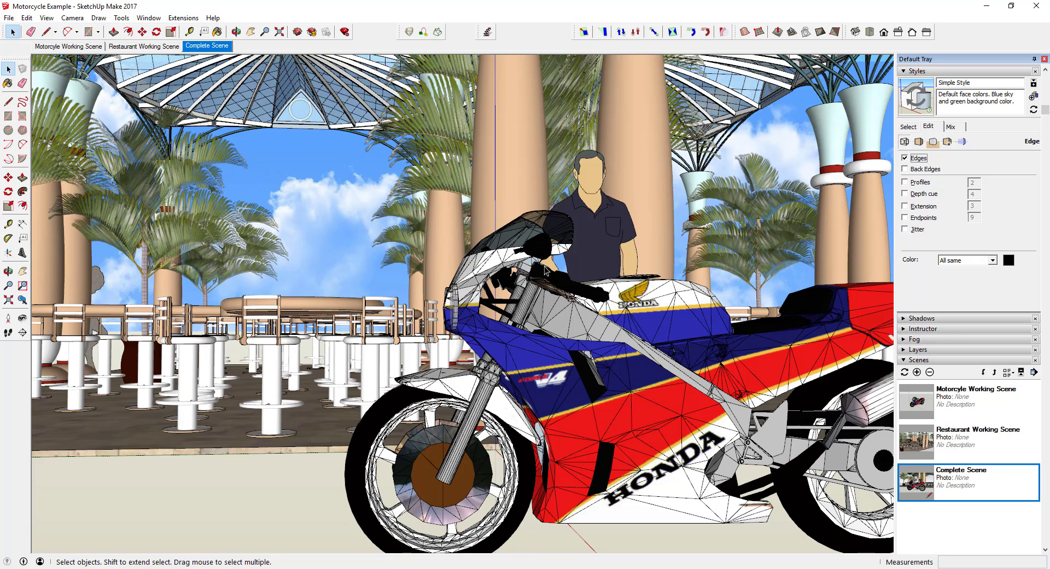
# Step: Darken the ground color in the style's background settings to near black
pyautogui.click(933, 143)
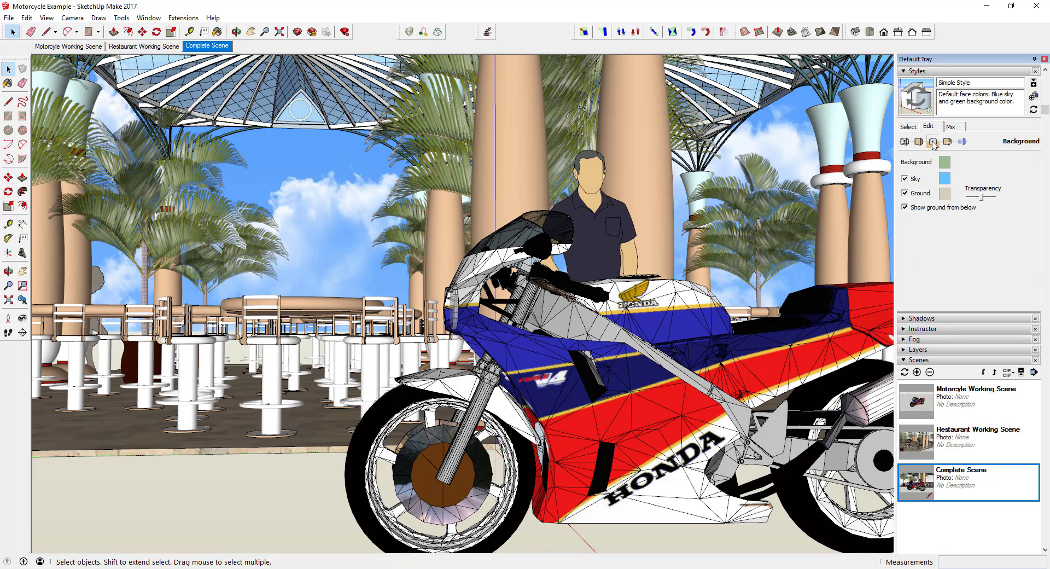
pyautogui.click(945, 194)
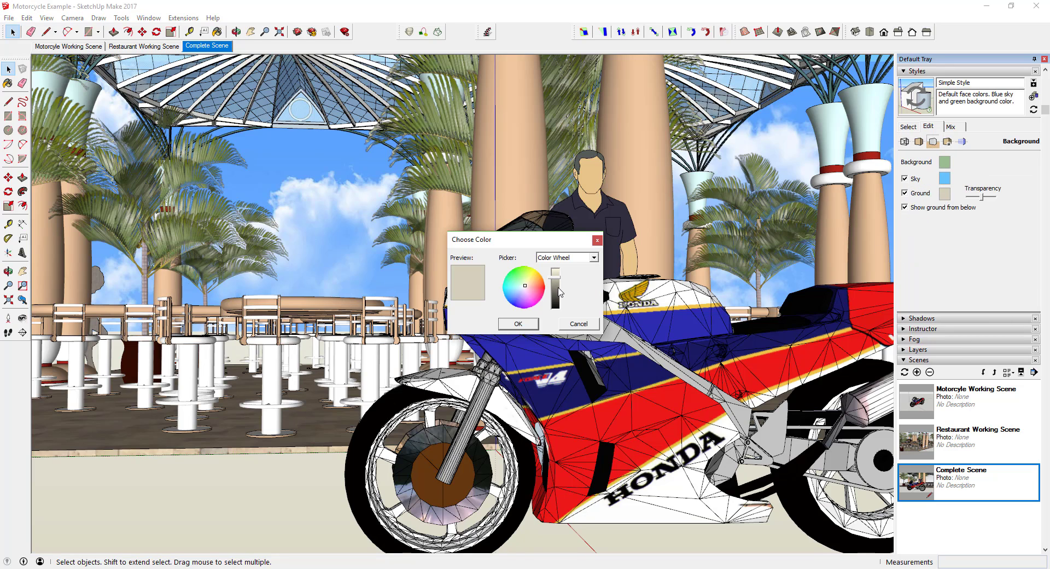
pyautogui.moveTo(556, 290); pyautogui.dragTo(557, 309)
pyautogui.click(530, 326)
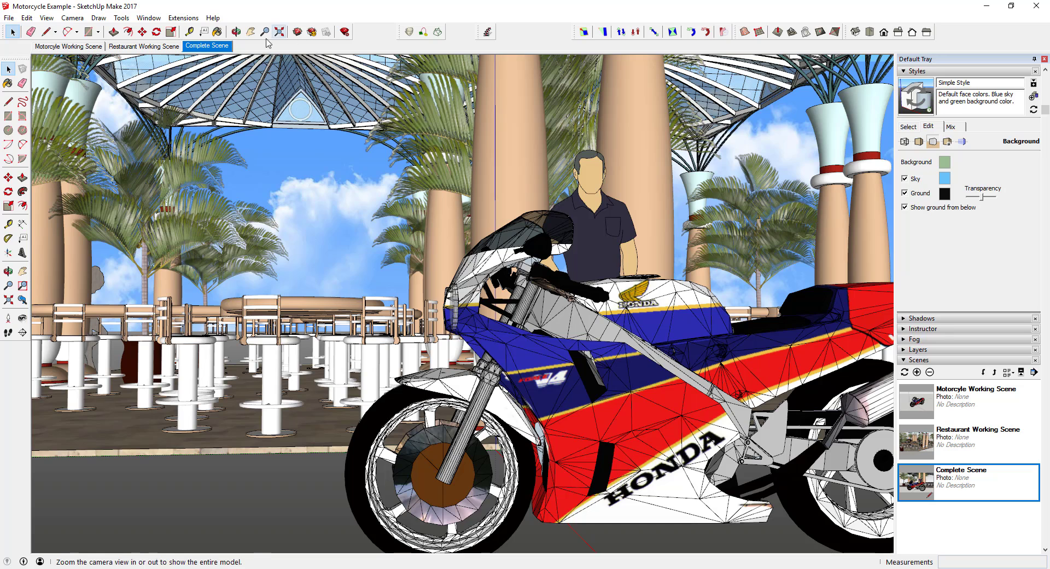
# Step: Update the Complete Scene with the current view, saving the style changes as a new style
pyautogui.rightClick(230, 51)
pyautogui.click(257, 93)
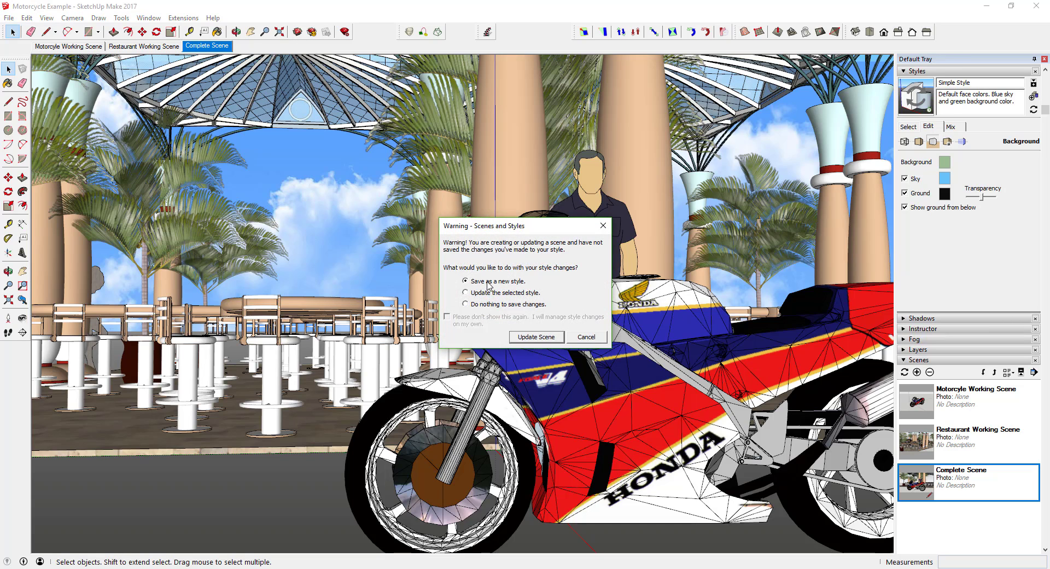
pyautogui.click(534, 336)
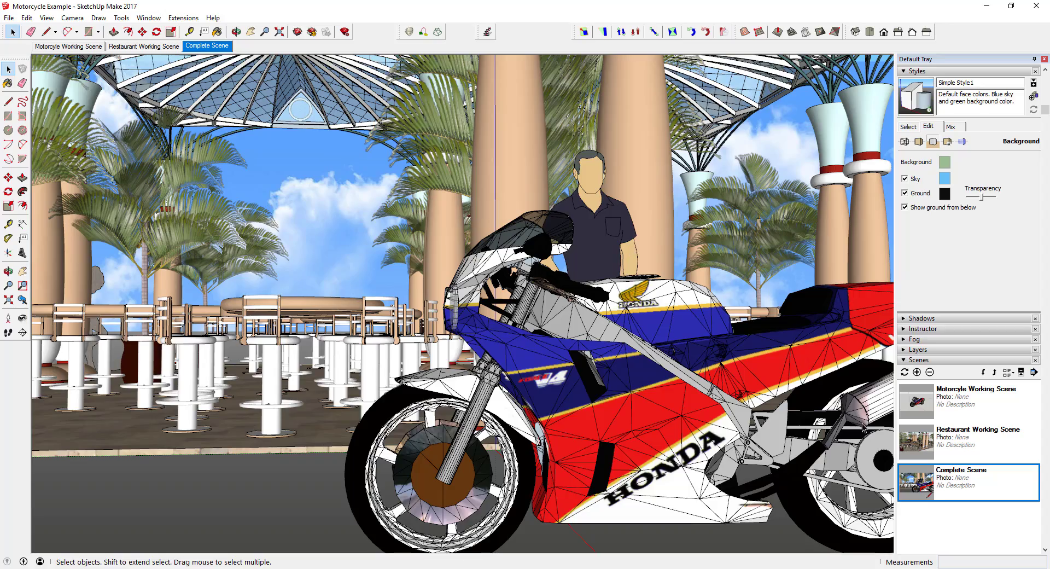
# Step: Inspect the finished Complete Scene from other angles and compare it with the motorcycle and restaurant working scenes
pyautogui.moveTo(722, 349); pyautogui.dragTo(695, 327, button='middle')
pyautogui.scroll(-6, 736, 315)
pyautogui.scroll(5, 771, 325)
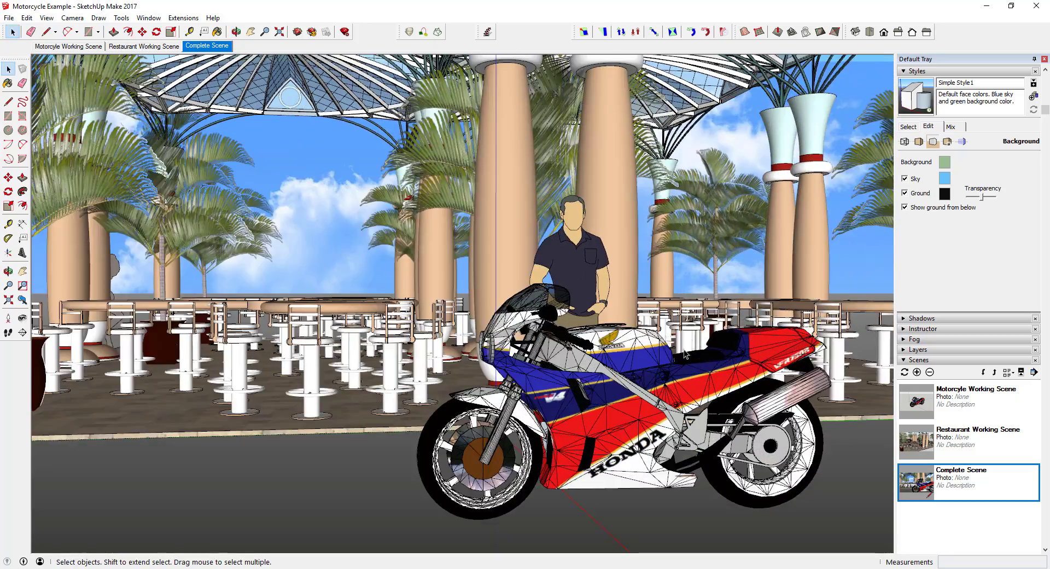
pyautogui.moveTo(771, 325); pyautogui.dragTo(619, 332, button='middle')
pyautogui.scroll(3, 496, 247)
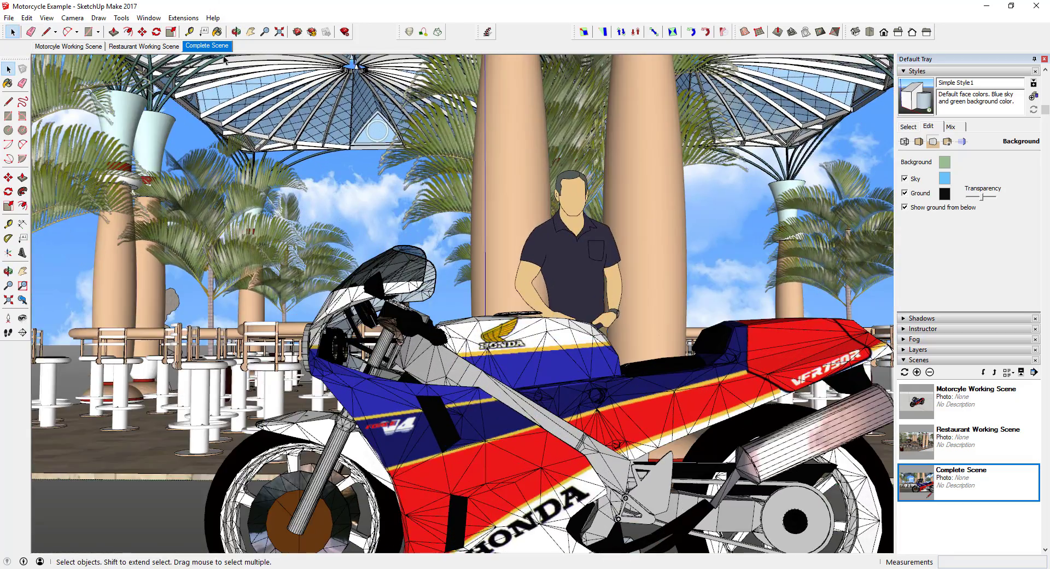
pyautogui.click(83, 47)
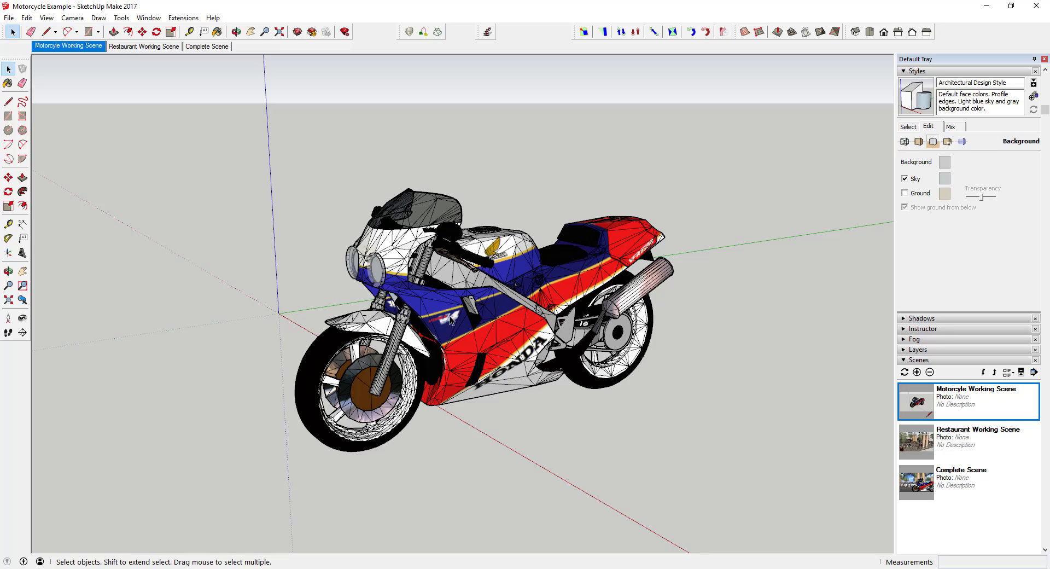
pyautogui.click(196, 47)
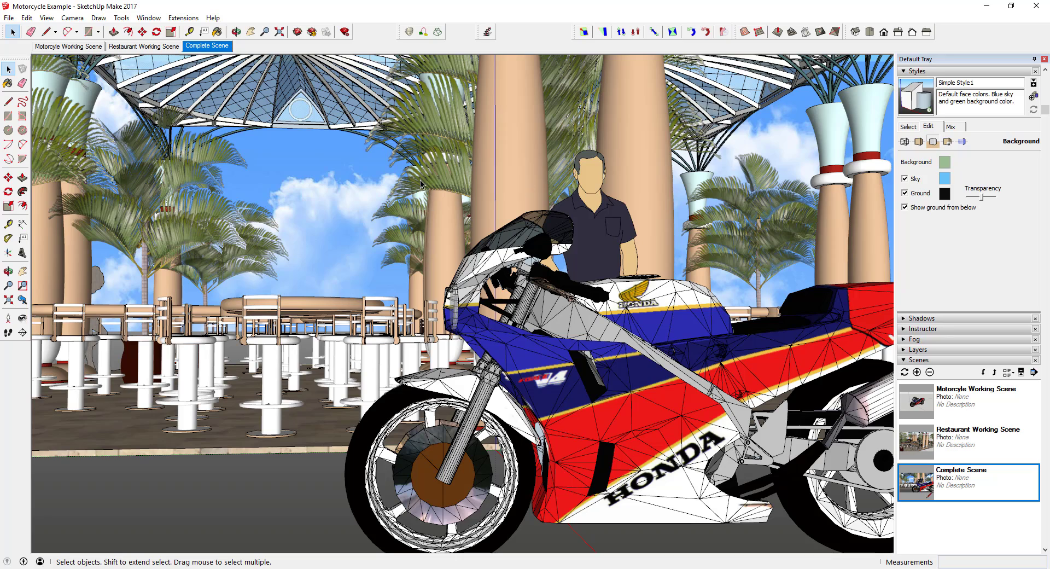
pyautogui.click(155, 46)
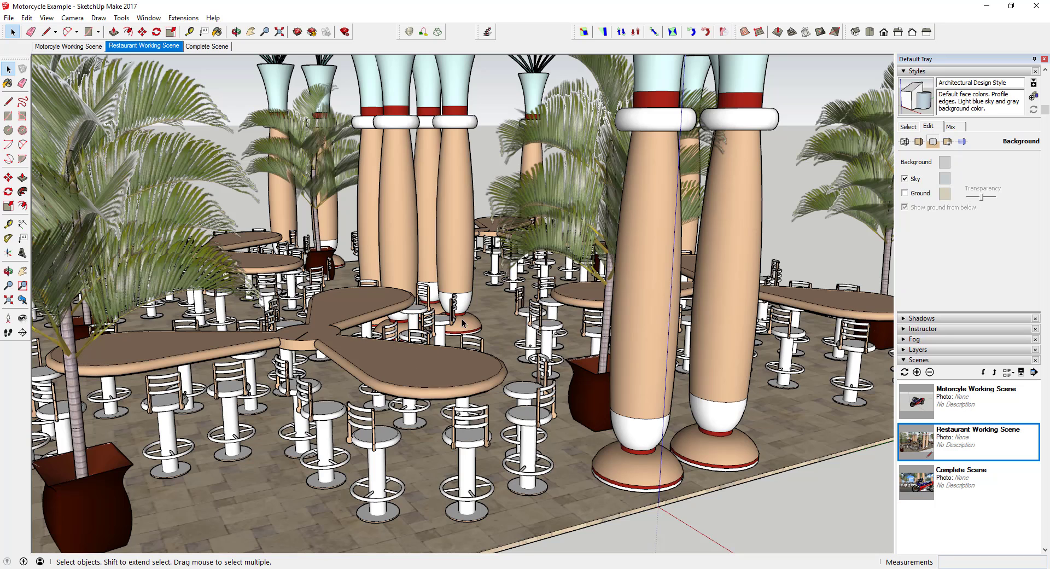
pyautogui.click(220, 47)
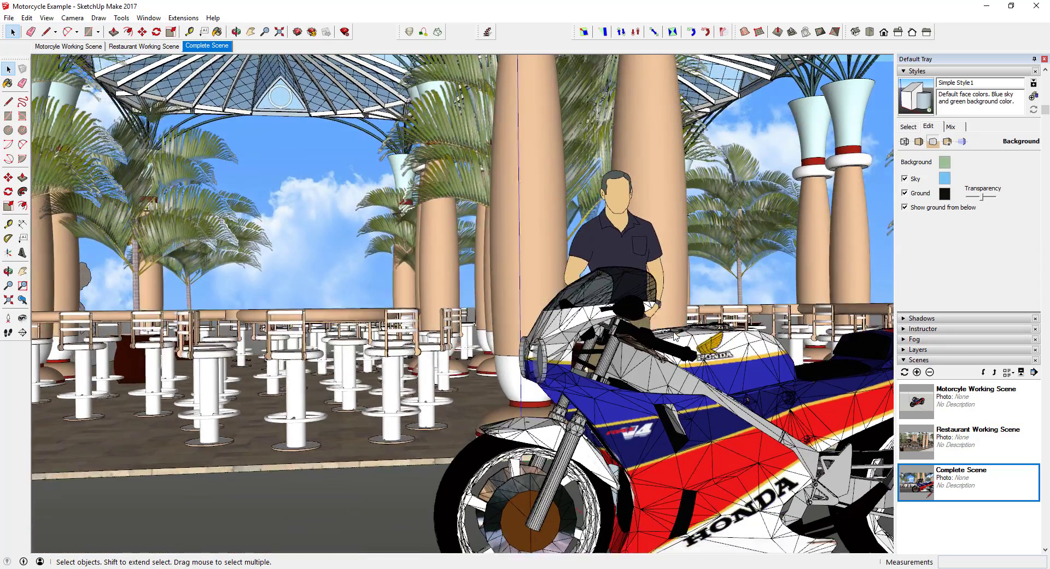